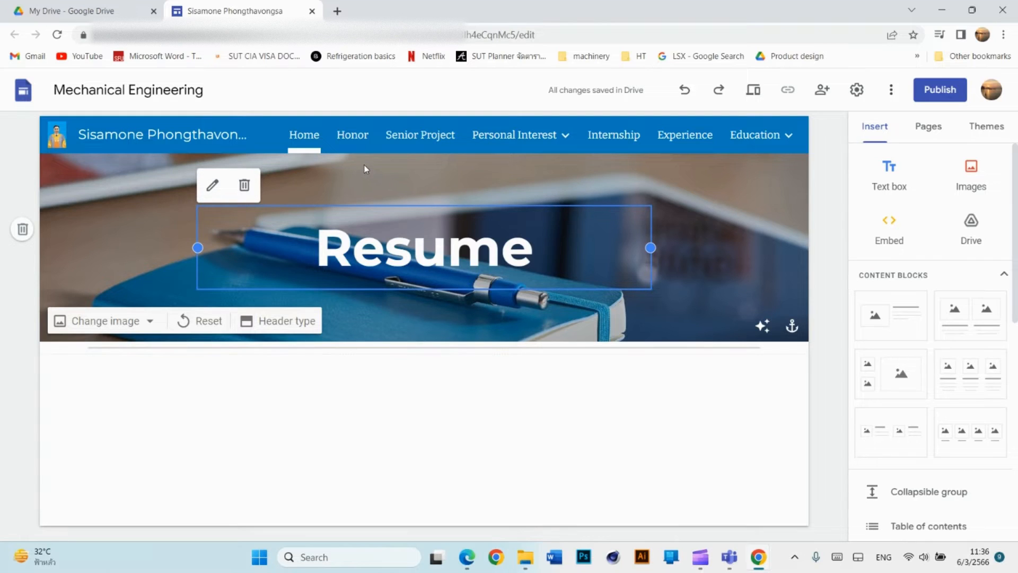
Open the Honor page, whose header reads 'Activities'.
left_click(355, 136)
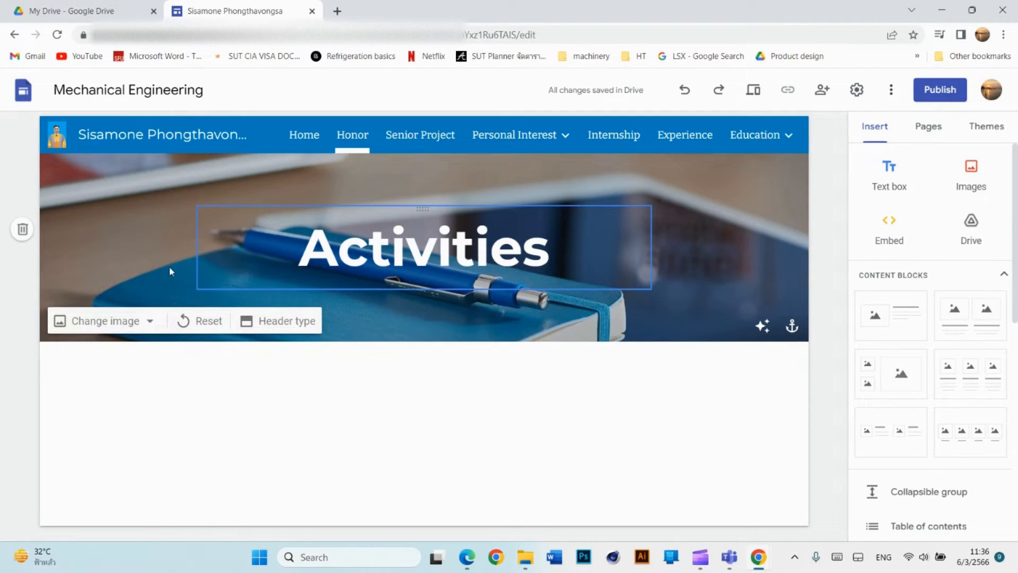
Explore header image options, cancelling a computer upload and browsing the gallery without choosing.
left_click(149, 320)
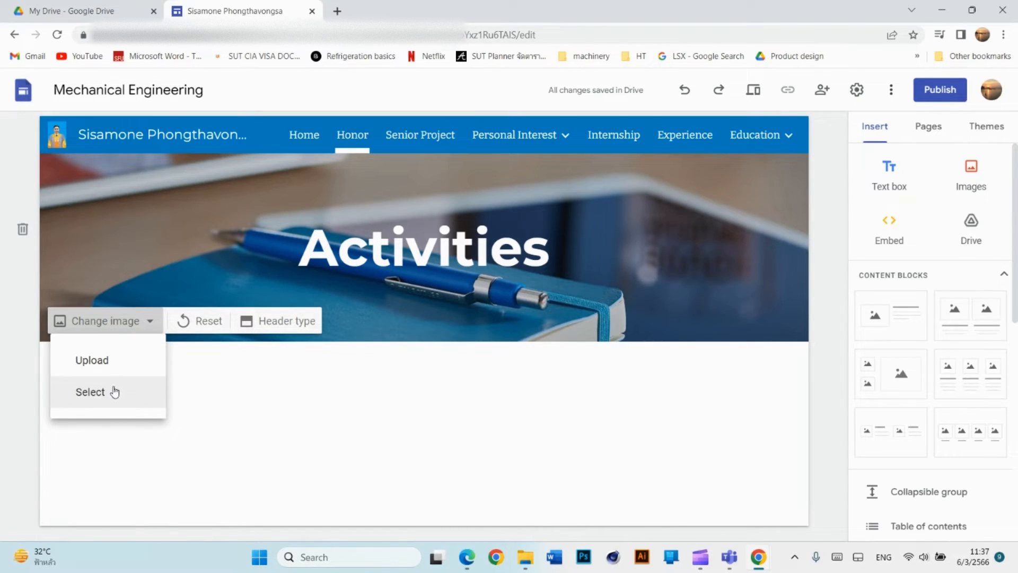
left_click(118, 359)
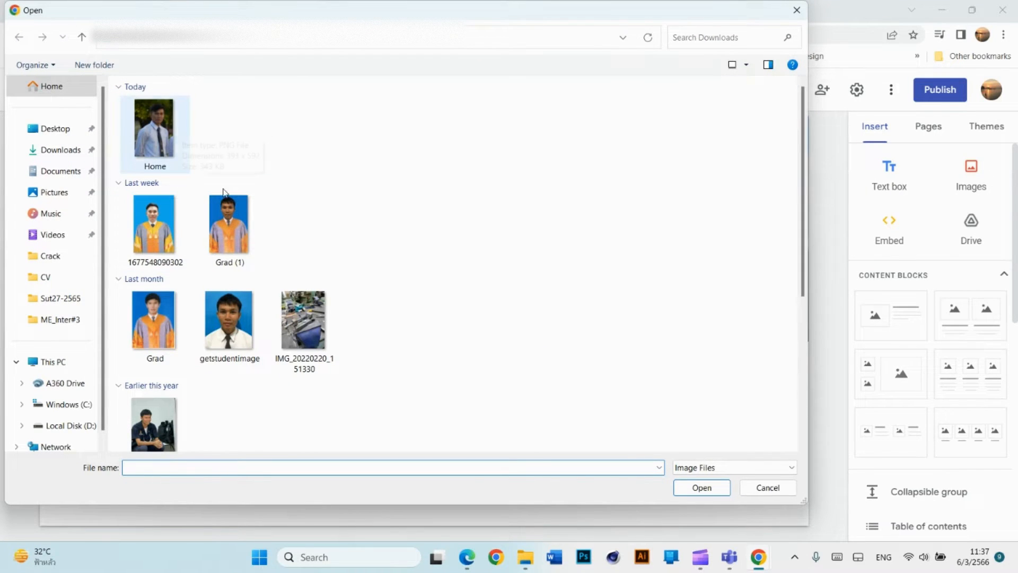
left_click(796, 11)
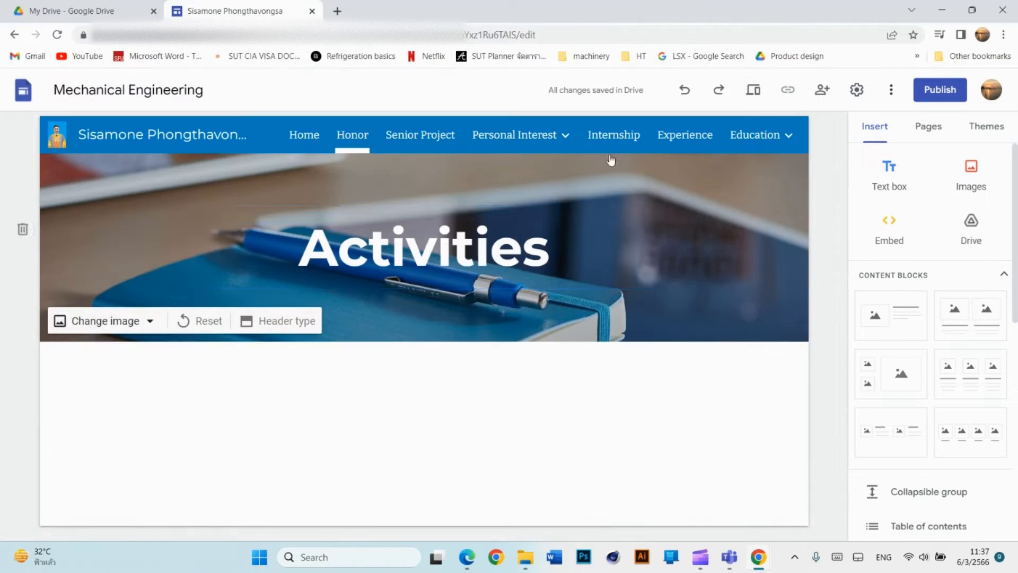
left_click(156, 323)
left_click(101, 394)
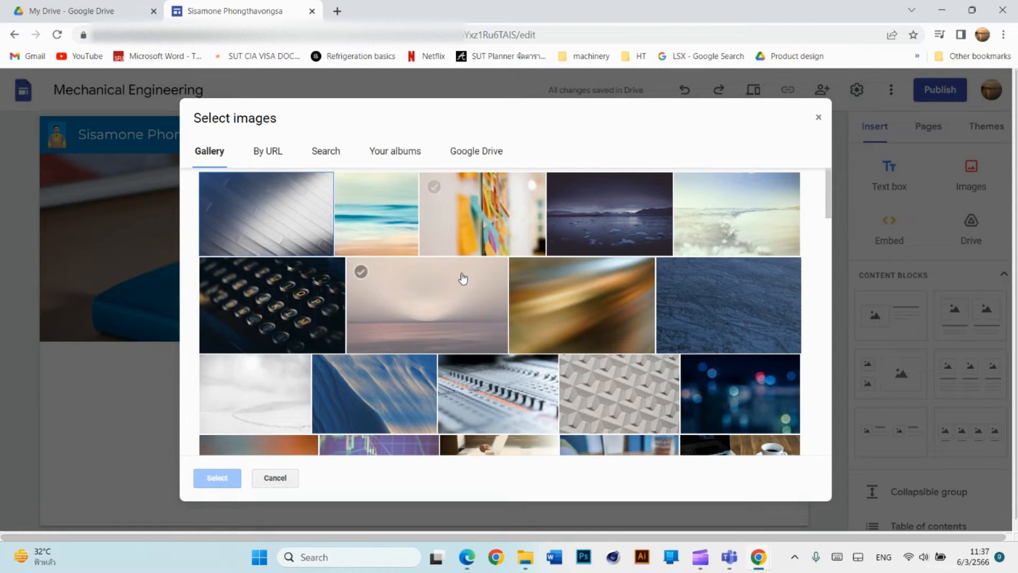
scroll(486, 292, "down", 3)
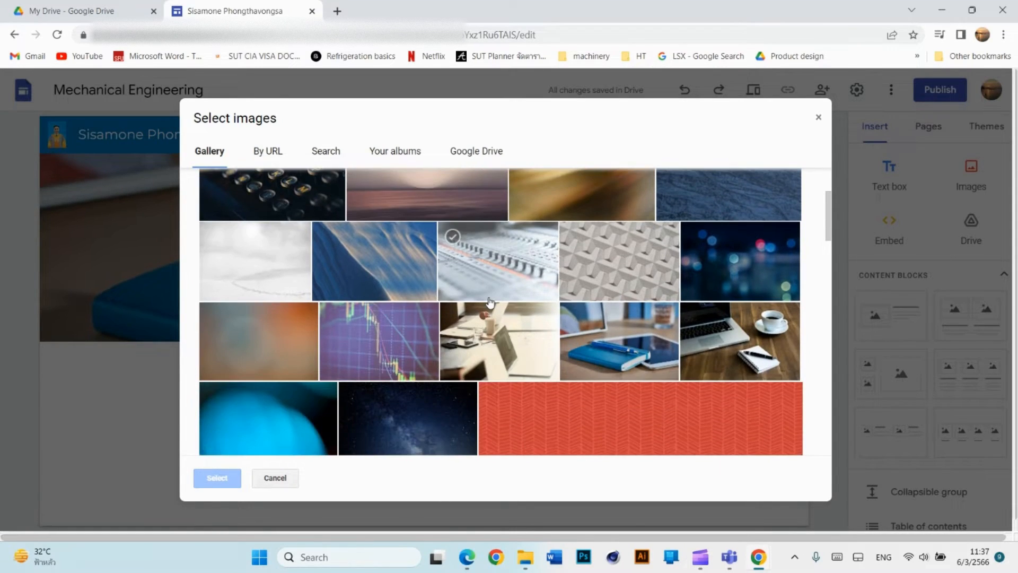
scroll(488, 301, "down", 3)
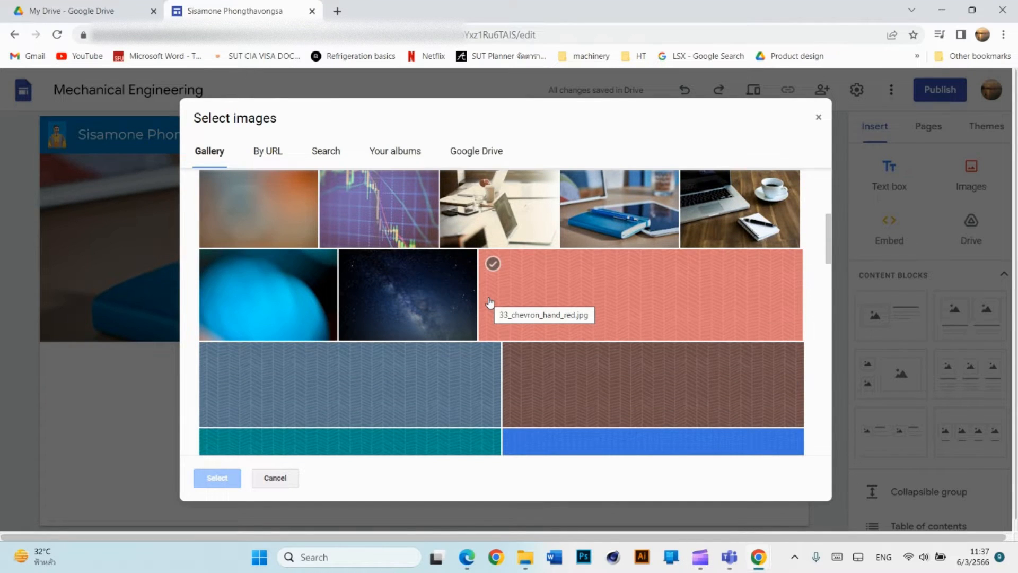
scroll(490, 303, "down", 15)
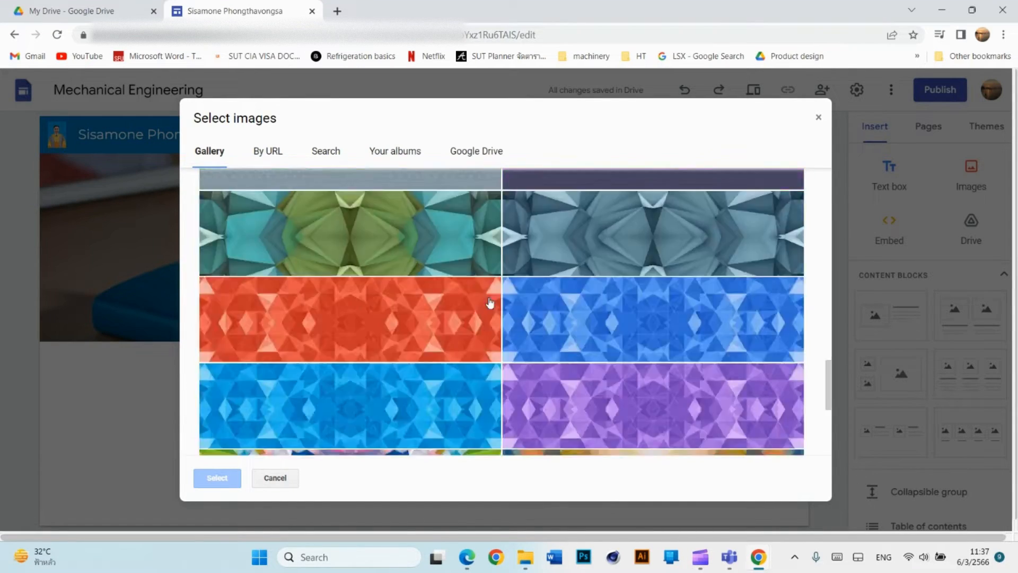
scroll(490, 302, "up", 20)
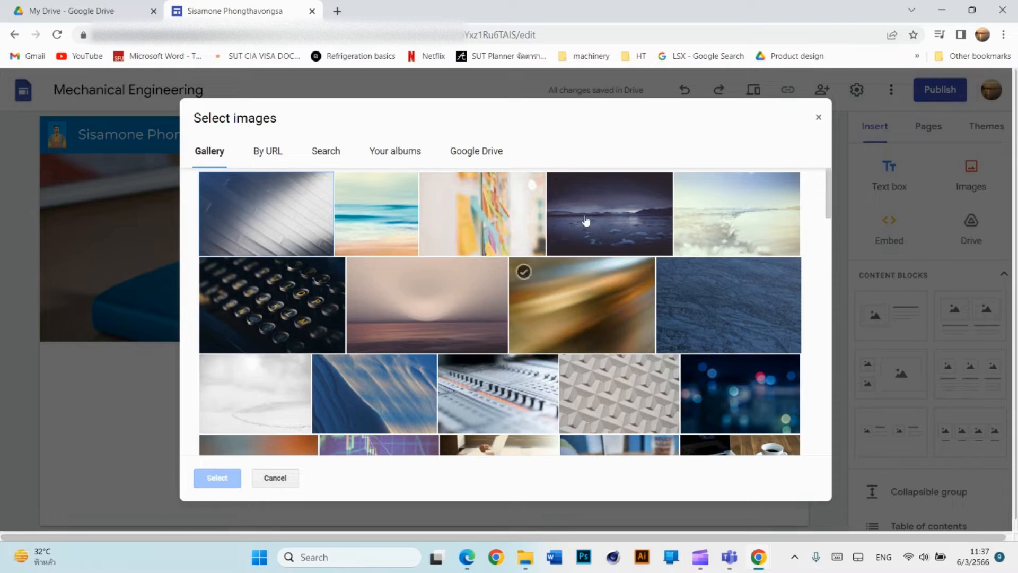
left_click(818, 120)
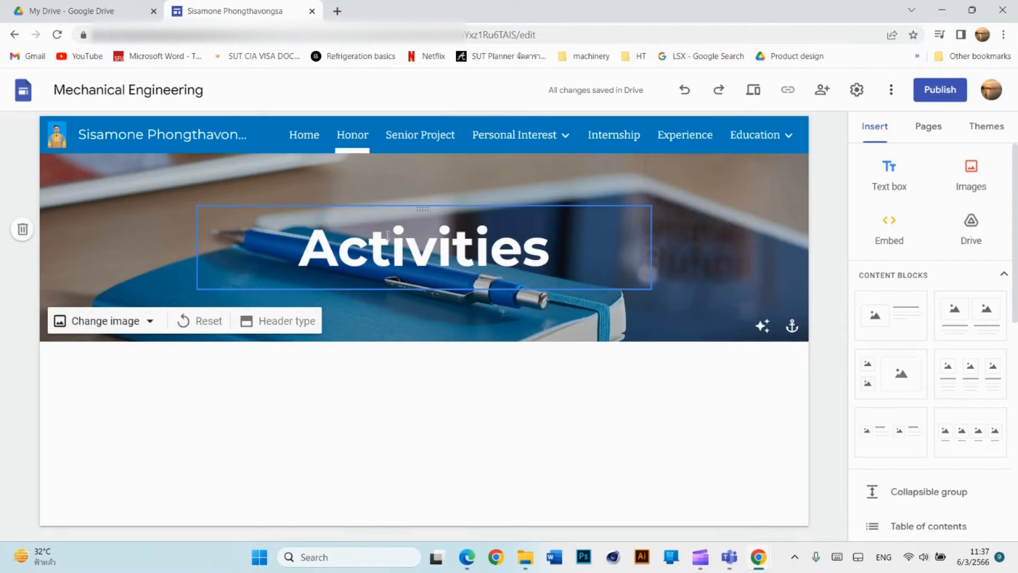
Set the Activities header background to the colourful sticky-notes gallery photo.
left_click(149, 324)
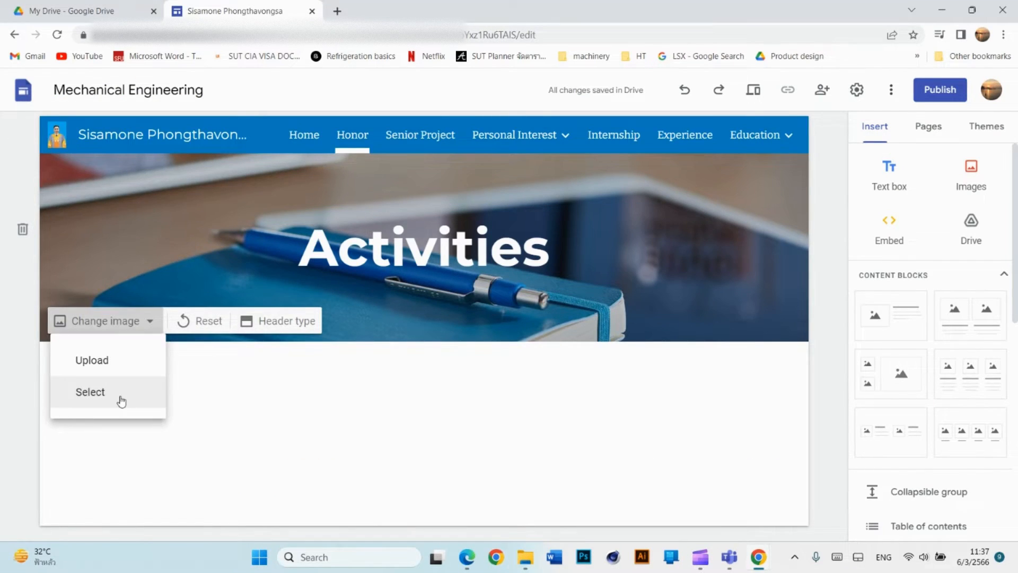
left_click(119, 395)
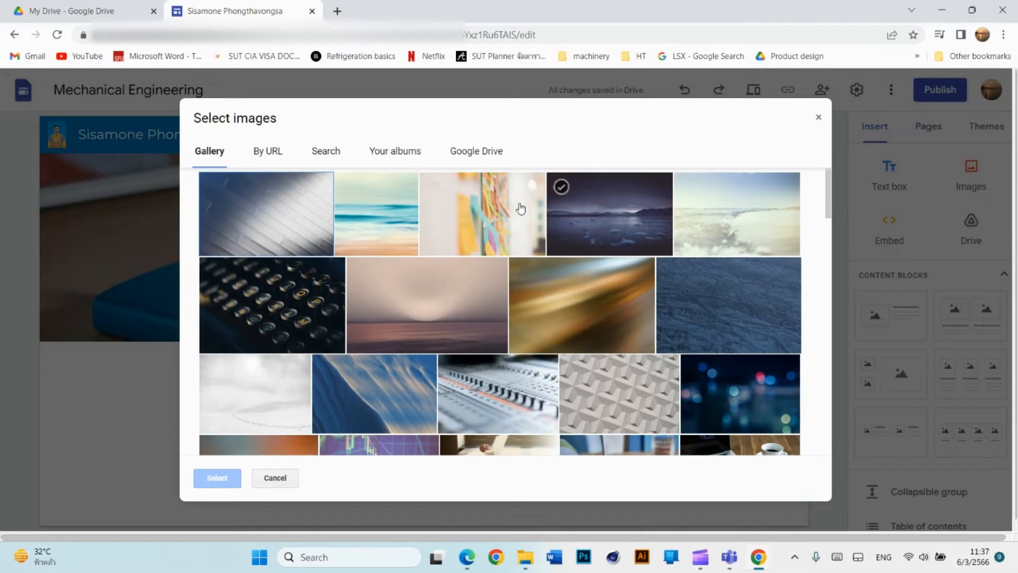
left_click(520, 207)
left_click(216, 477)
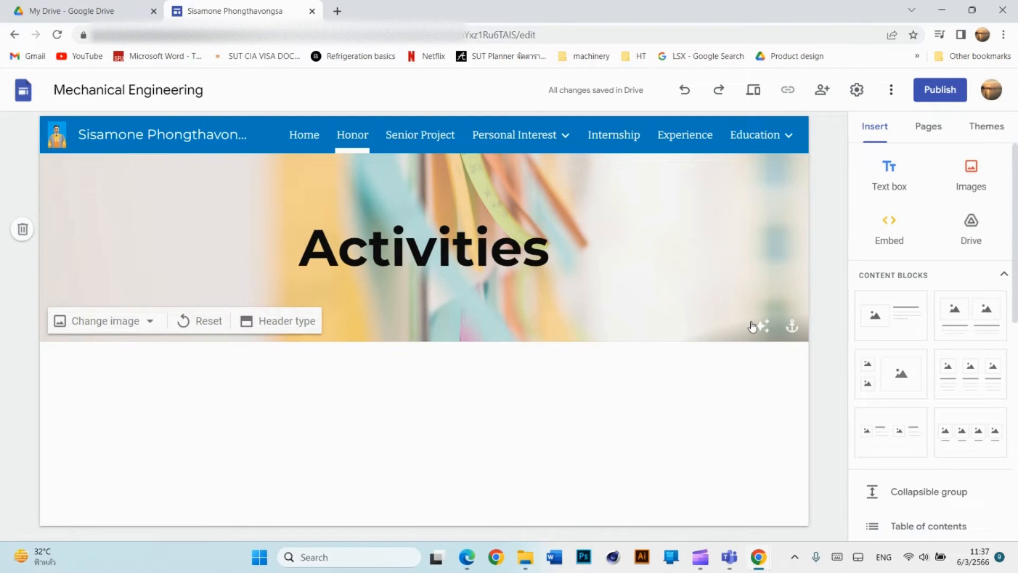
left_click(424, 139)
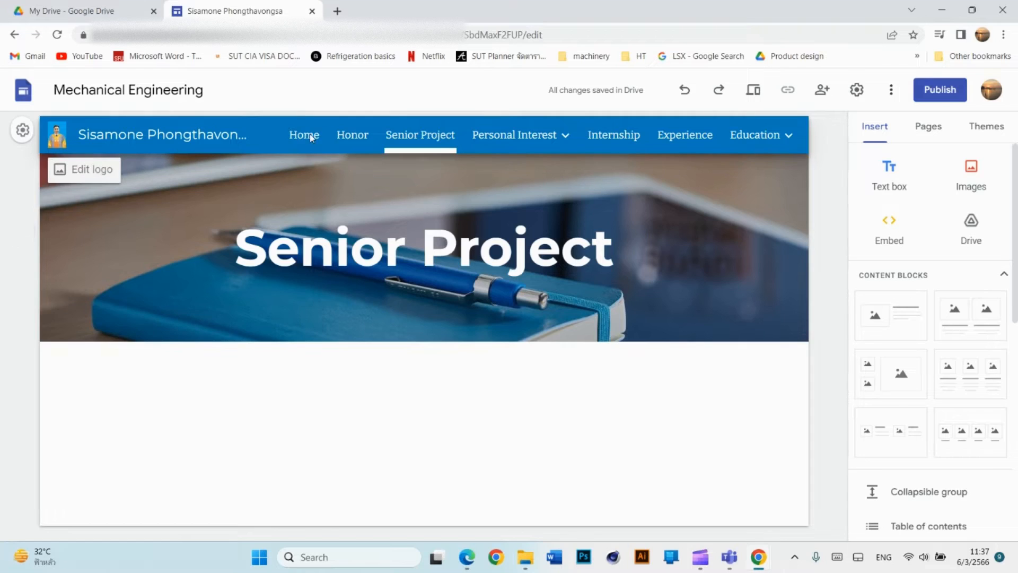
Switch between the Home and Senior Project pages, ending on Senior Project.
left_click(307, 135)
left_click(418, 136)
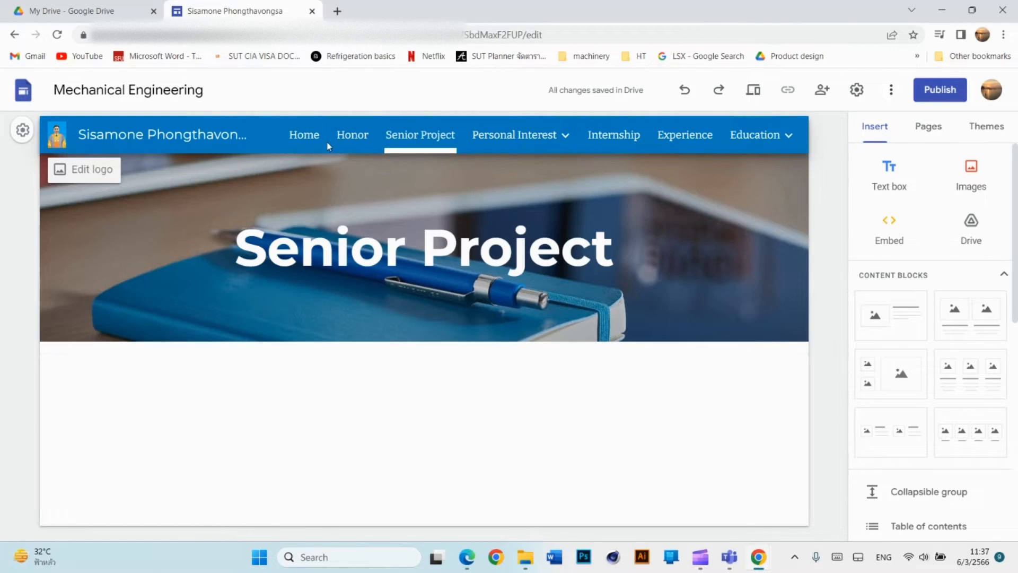
left_click(295, 137)
left_click(426, 137)
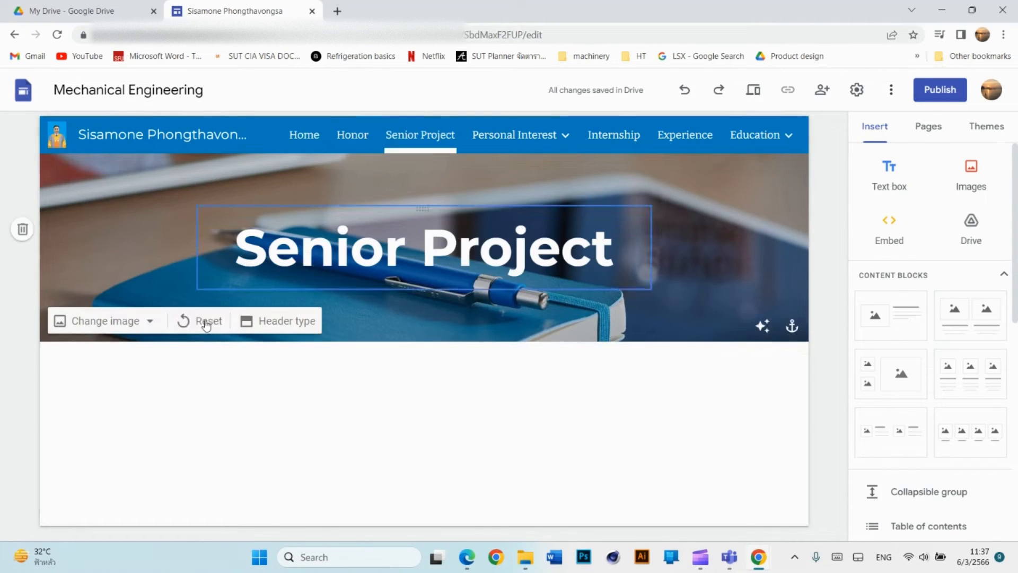
Try the blue sky-streaks gallery image, then reset the header to its default wooden-desk background.
left_click(153, 322)
left_click(98, 392)
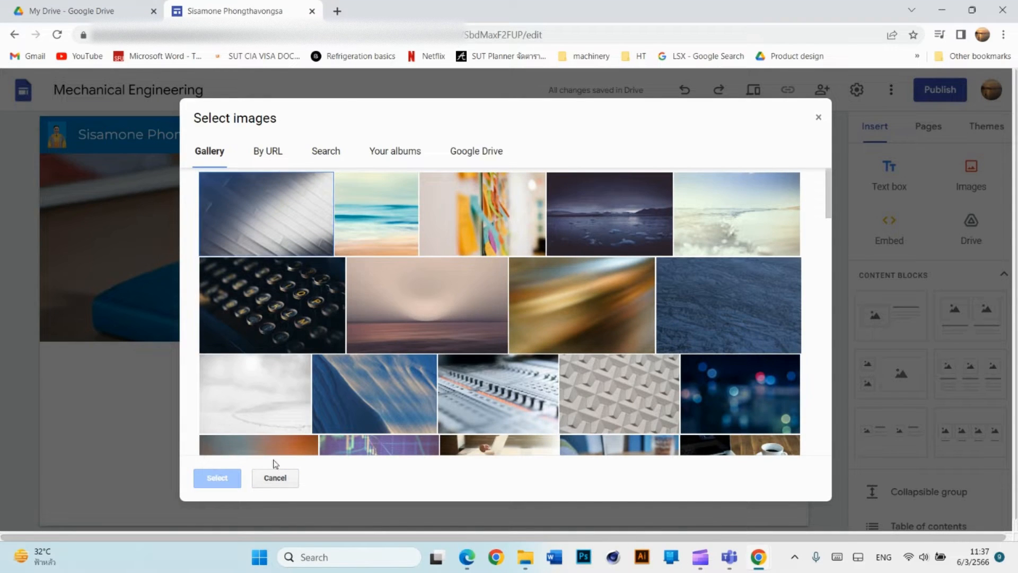
scroll(462, 297, "down", 15)
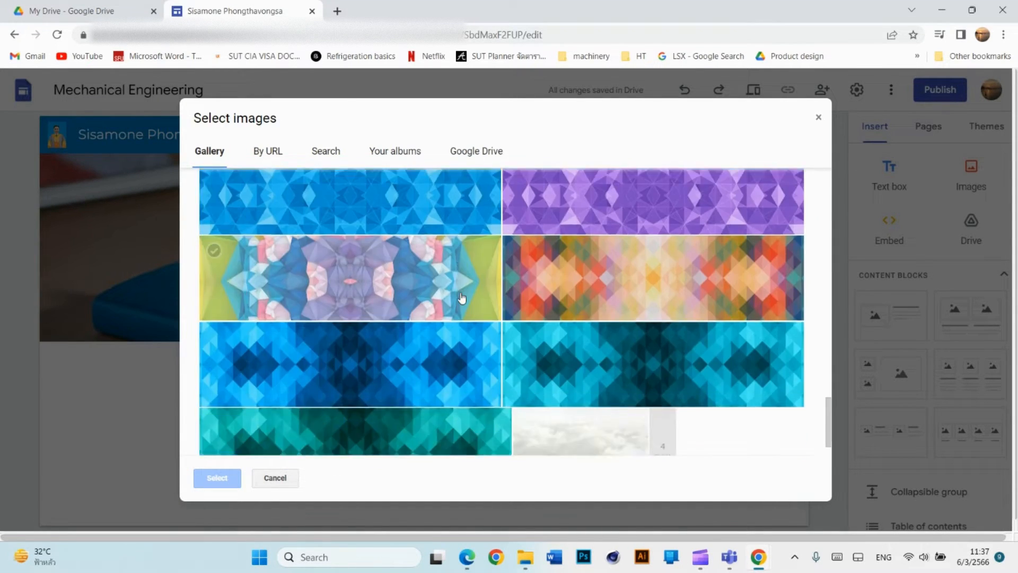
left_click(661, 405)
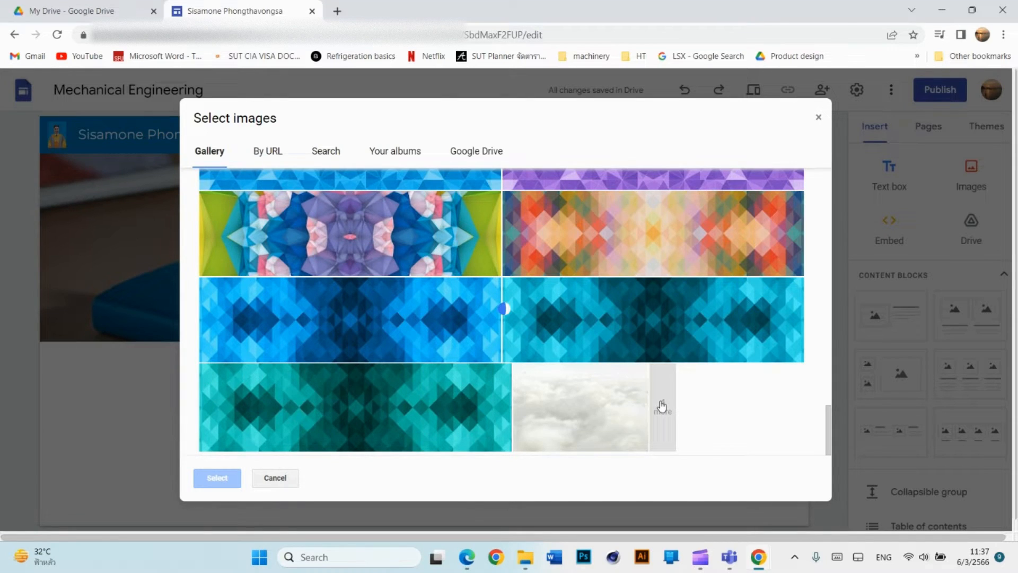
scroll(650, 370, "down", 3)
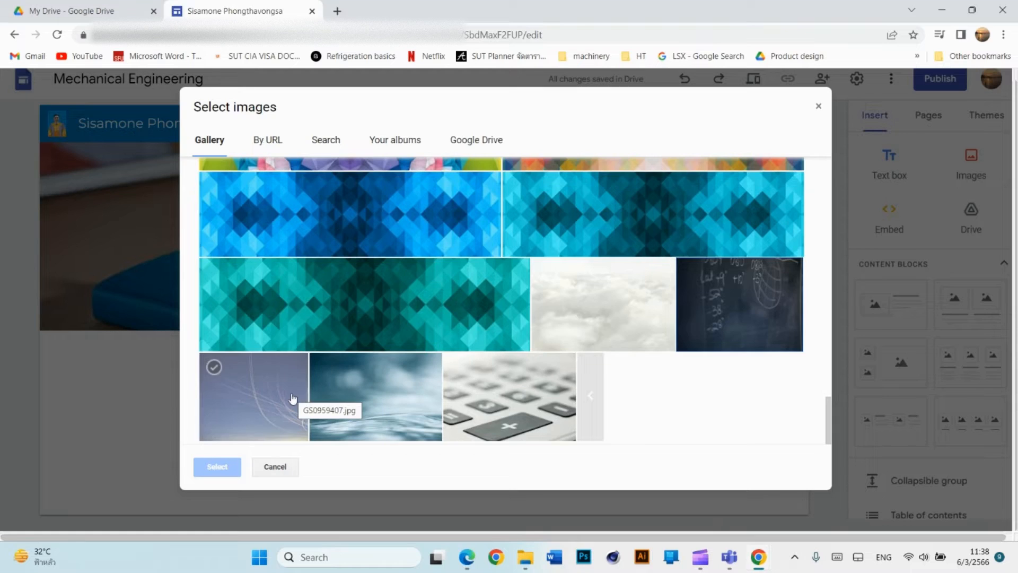
left_click(291, 421)
left_click(210, 470)
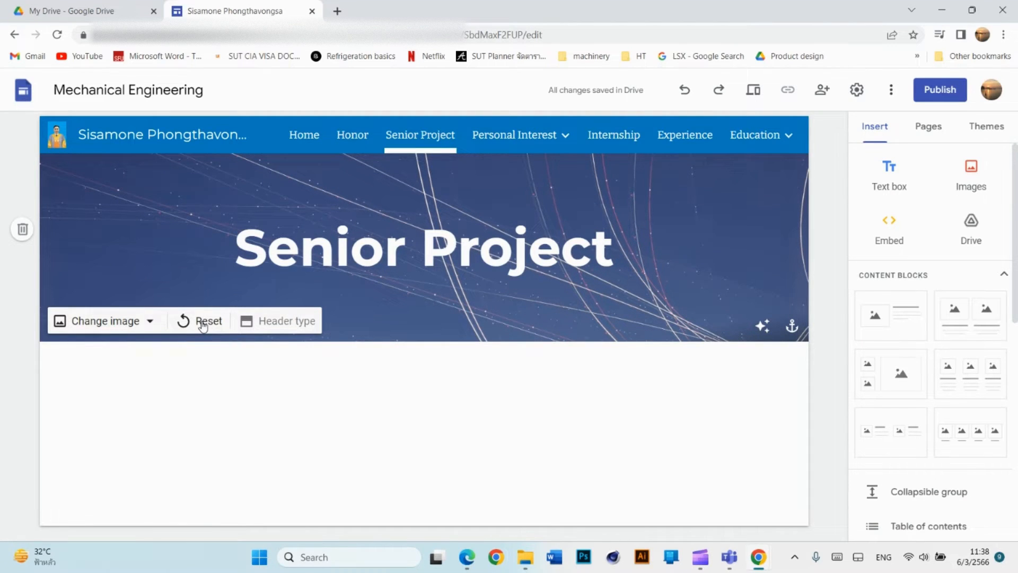
left_click(201, 324)
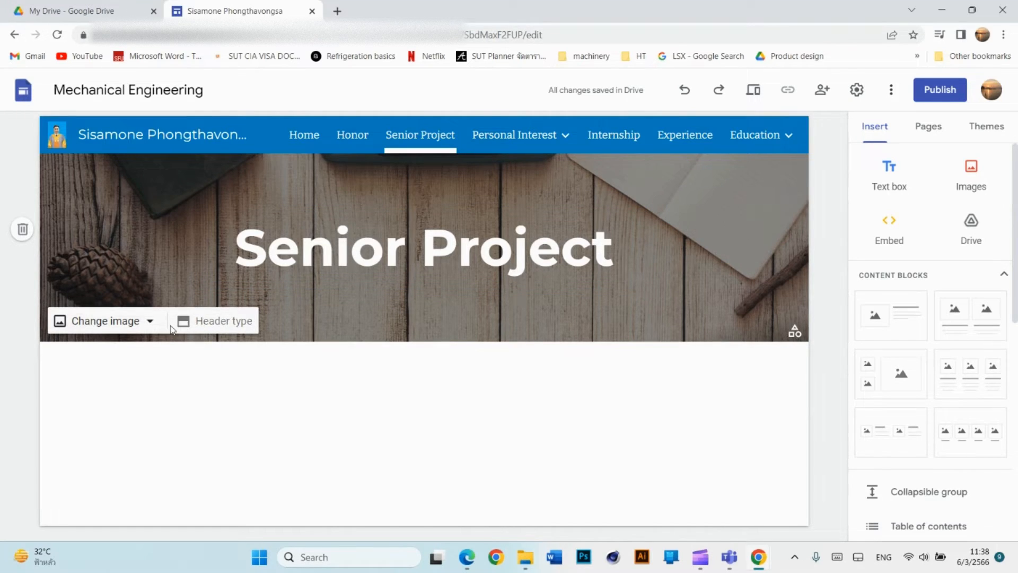
Try the title-only, large banner and cover header styles, then return to the standard banner.
left_click(215, 325)
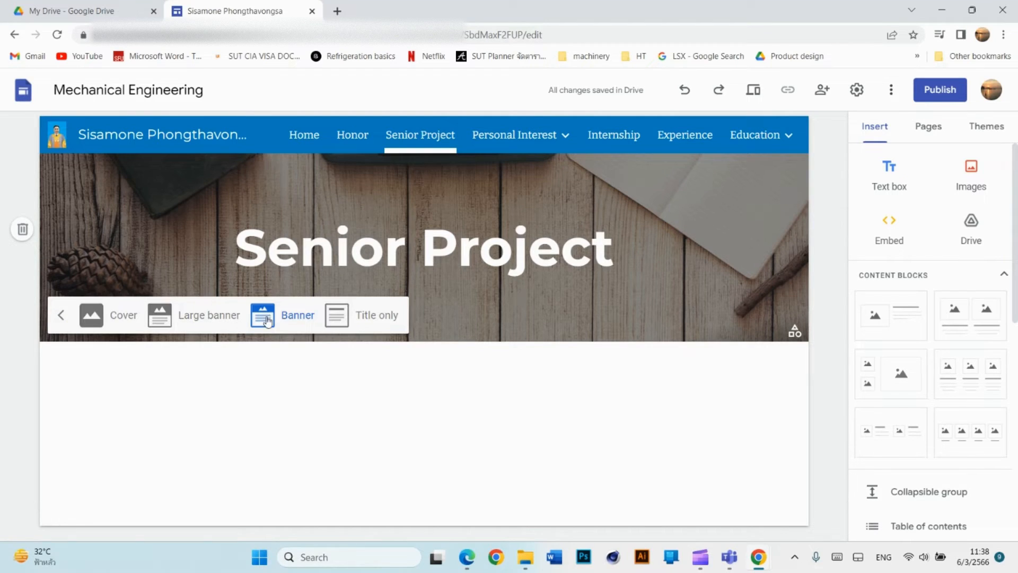
left_click(354, 318)
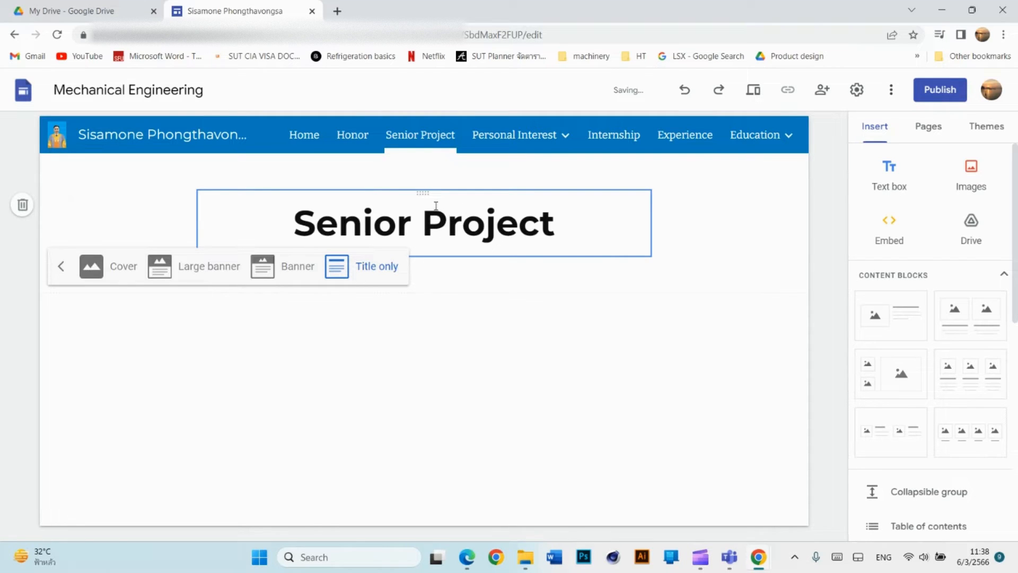
left_click(285, 267)
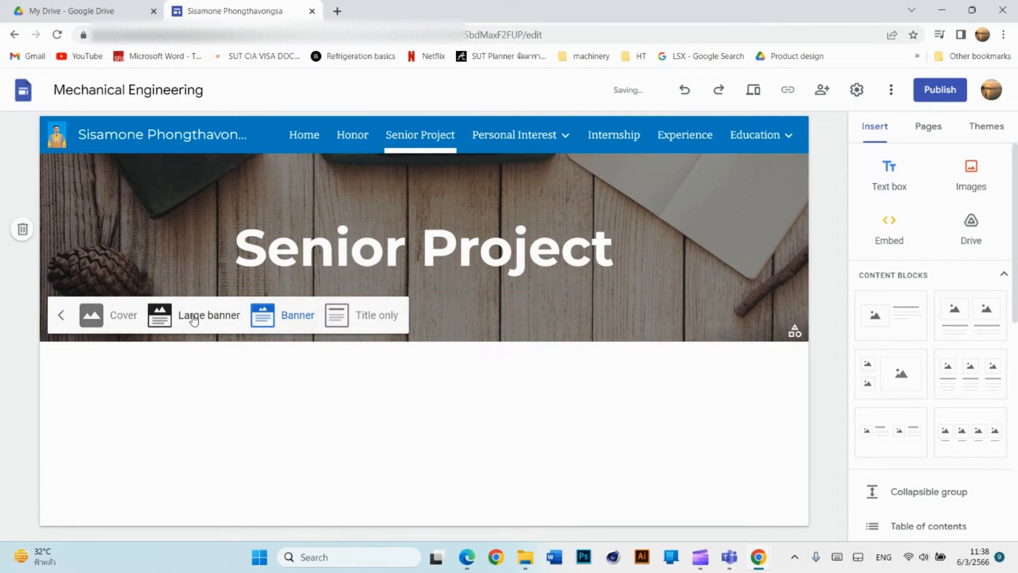
left_click(193, 317)
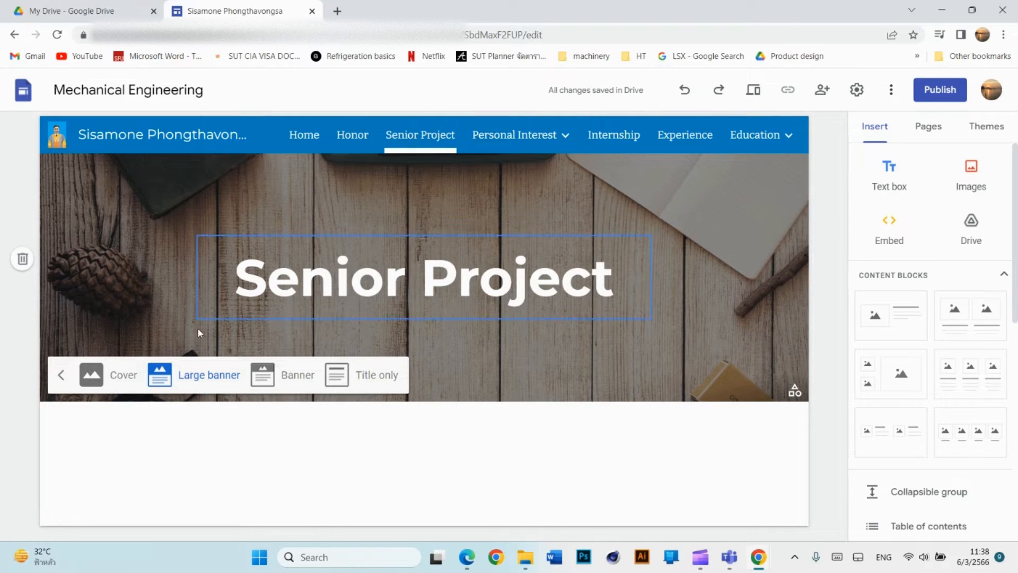
left_click(117, 375)
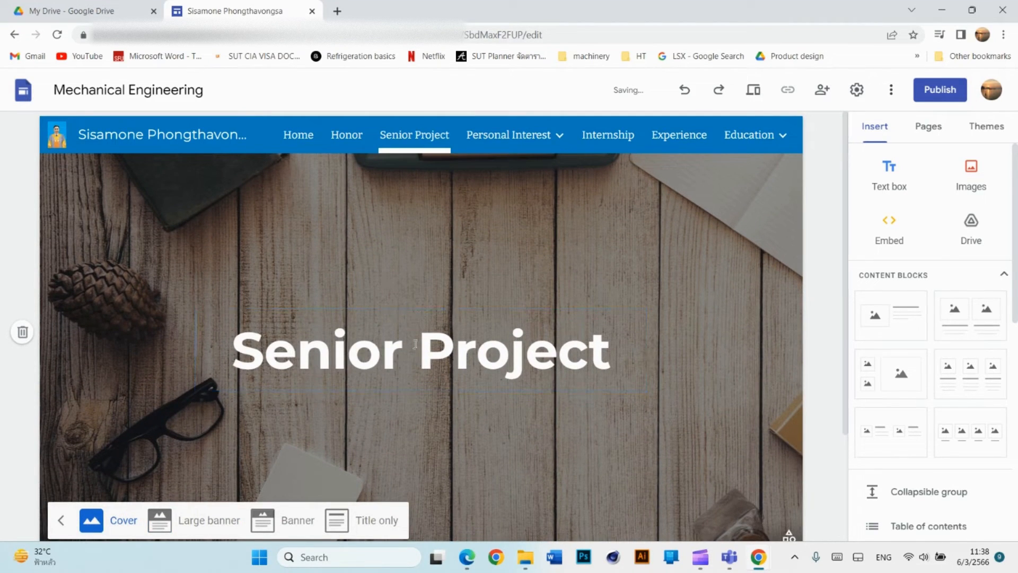
left_click(297, 525)
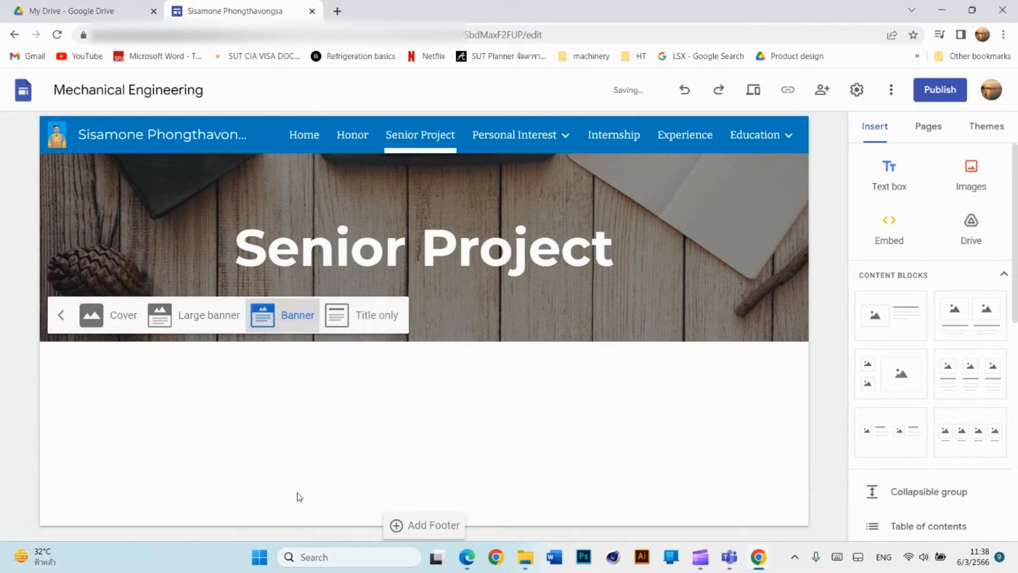
left_click(61, 317)
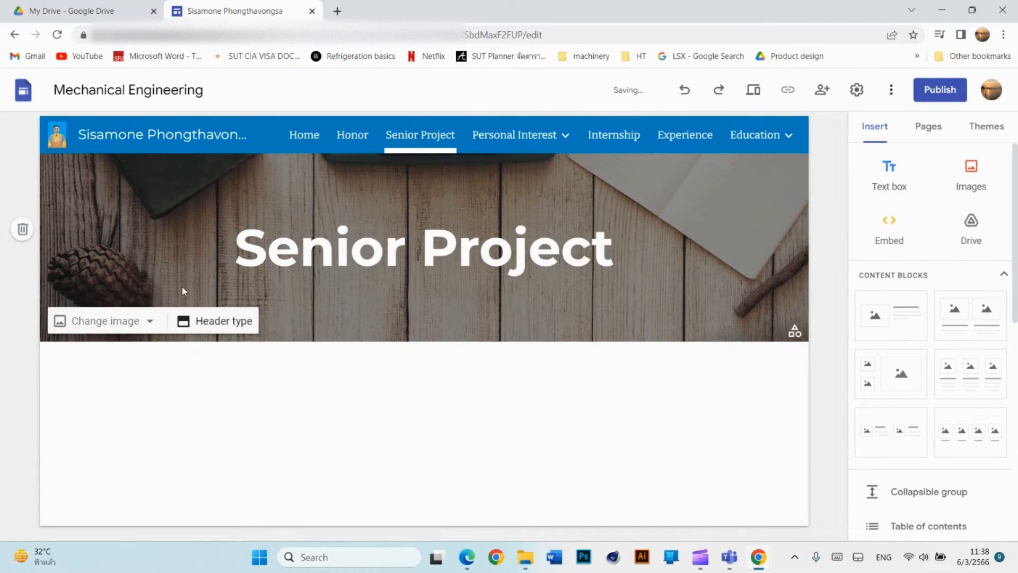
Apply the streaked blue sky gallery image as the Senior Project header background.
left_click(143, 320)
left_click(119, 391)
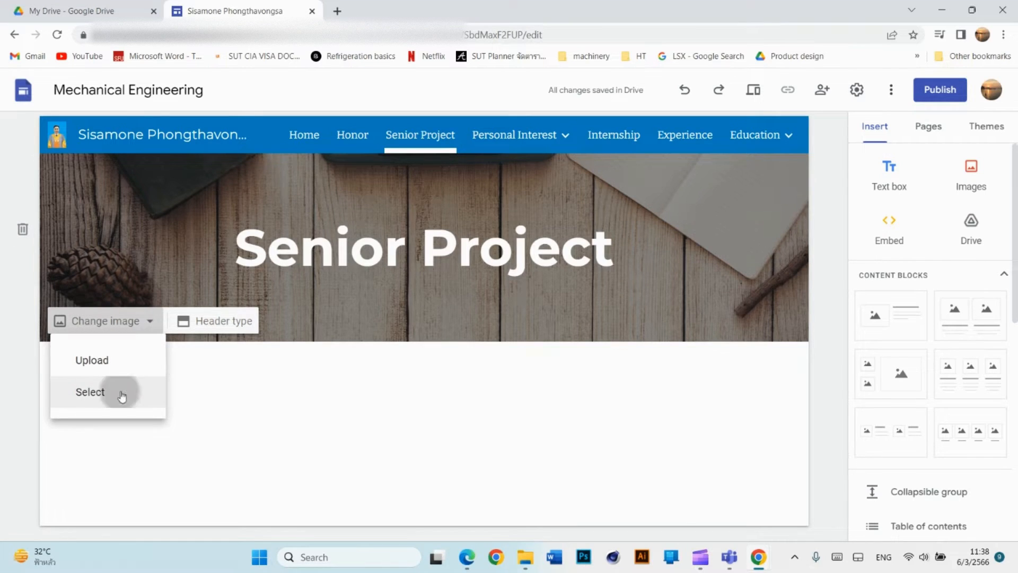
scroll(419, 290, "down", 20)
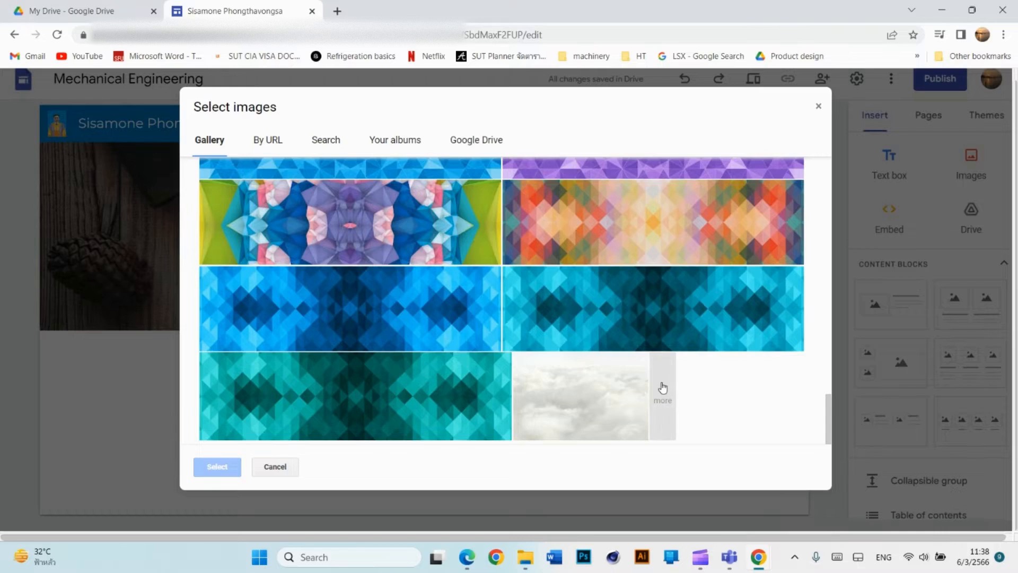
left_click(662, 395)
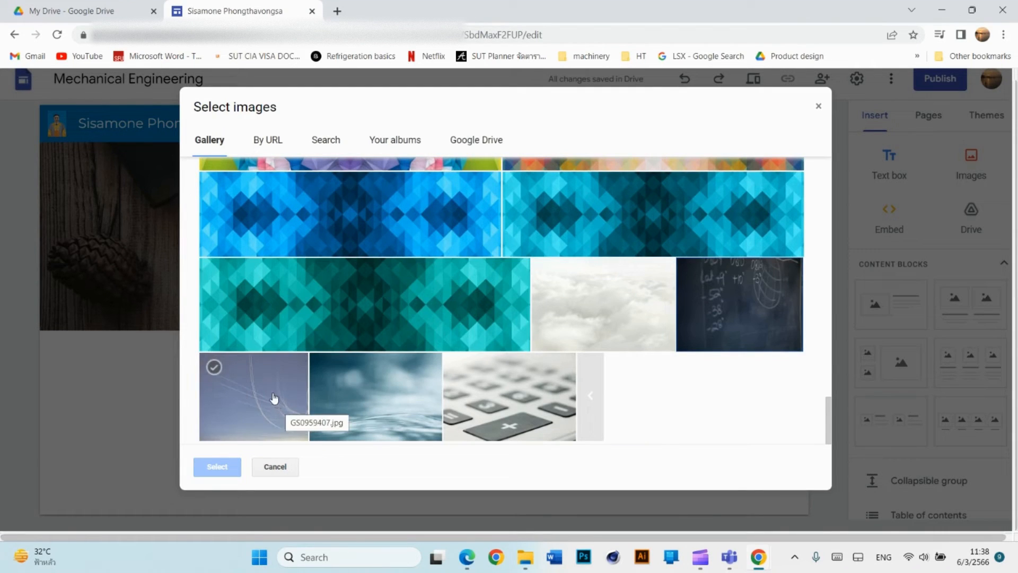
left_click(266, 407)
left_click(217, 467)
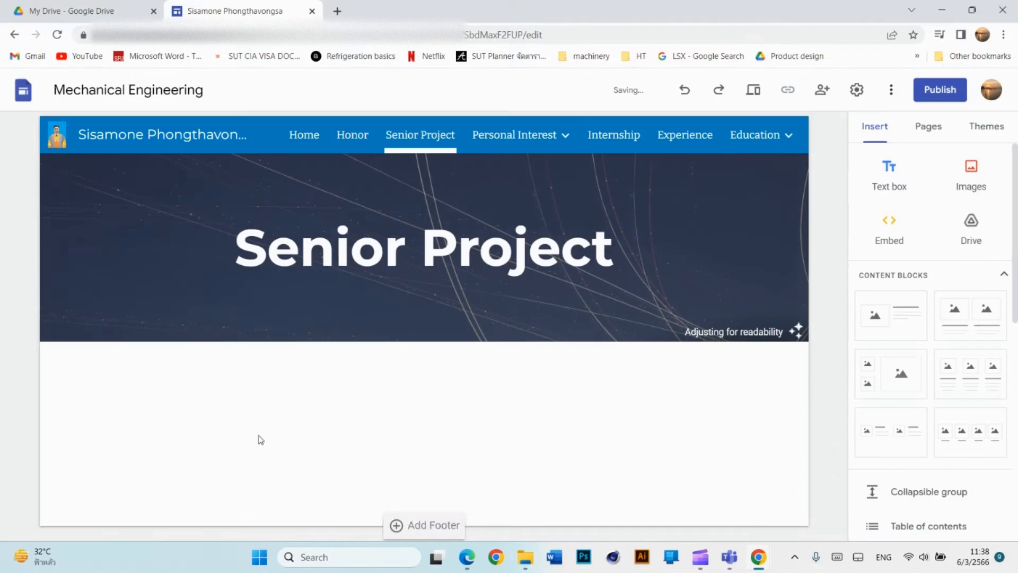
mouse_move(430, 323)
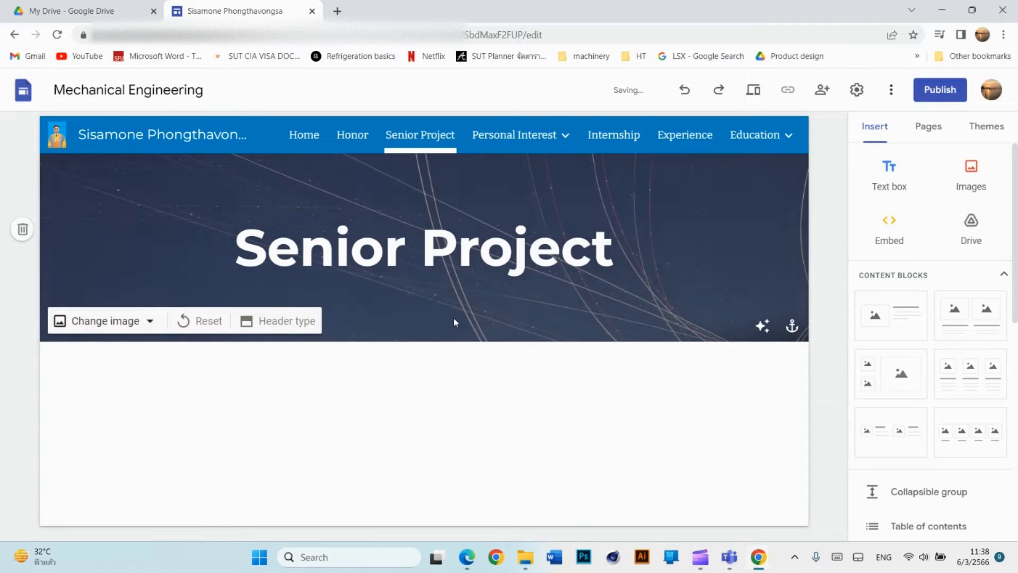
Go to the Internship page, cancelling an attempted header image upload from the computer.
left_click(505, 137)
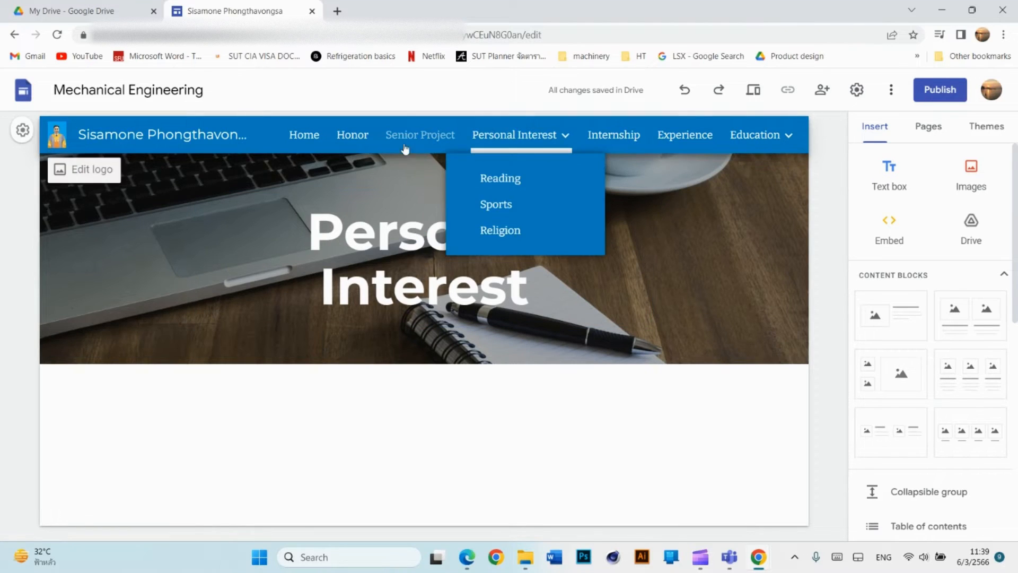
left_click(610, 136)
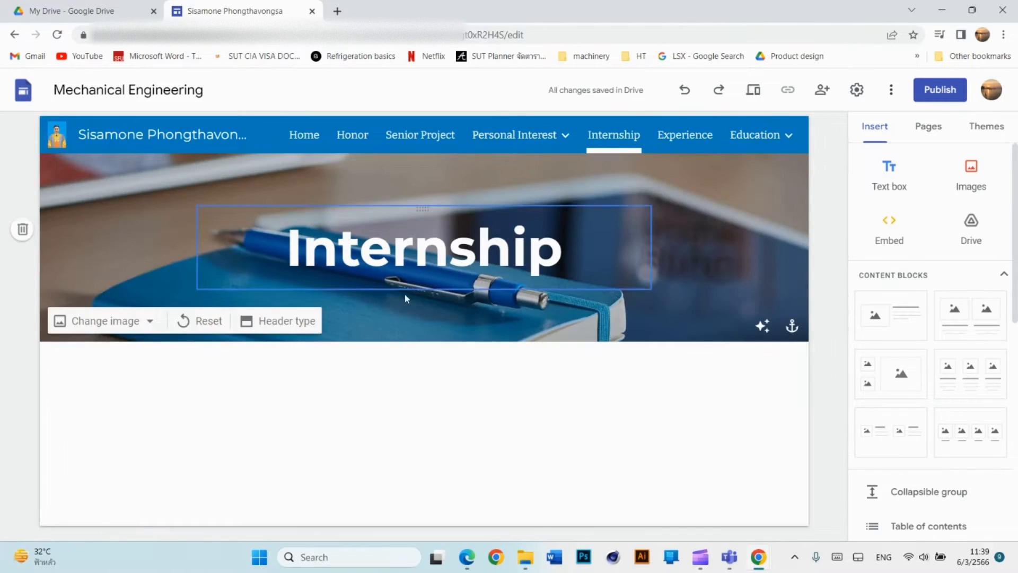
left_click(143, 321)
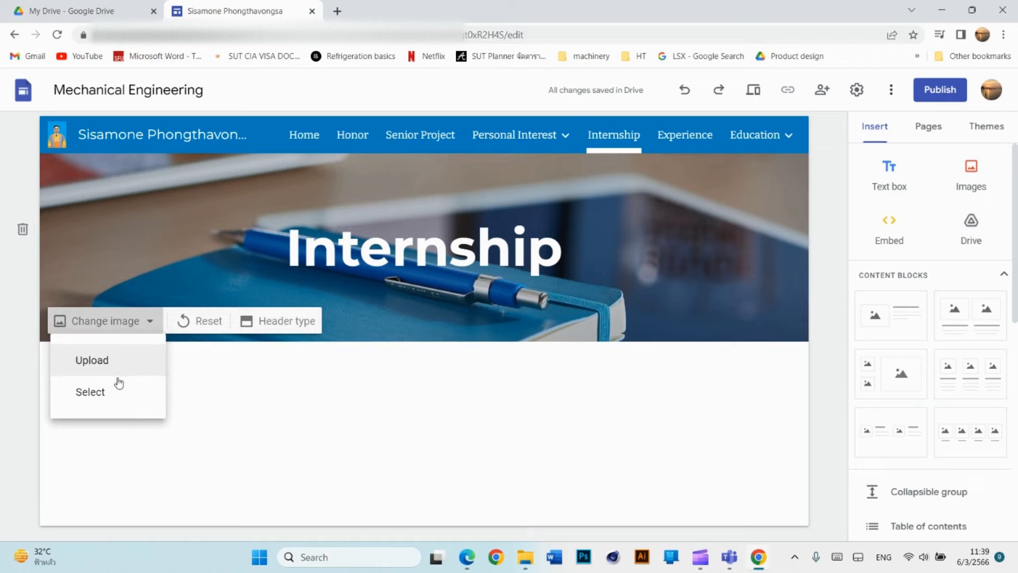
left_click(117, 359)
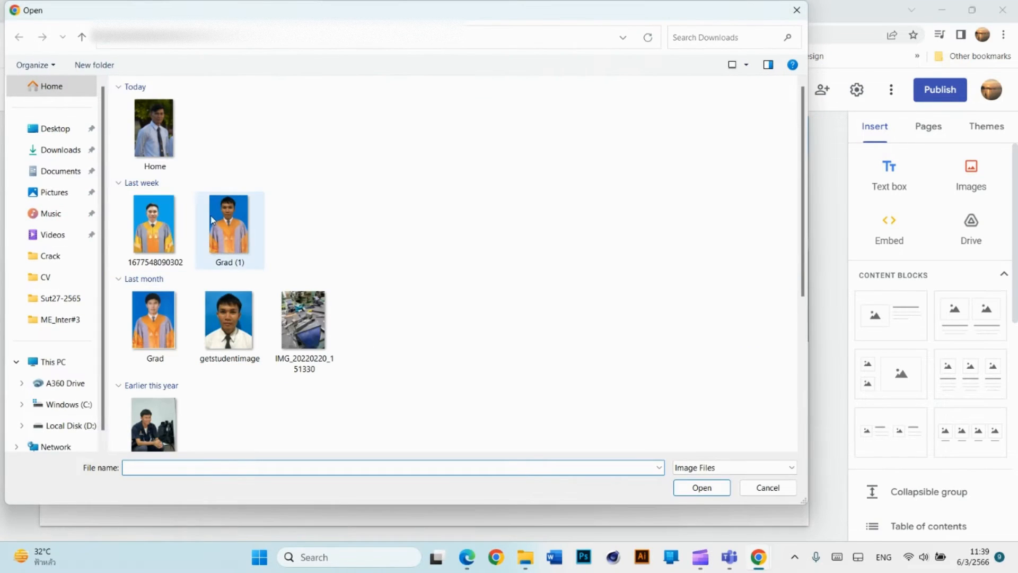
left_click(802, 15)
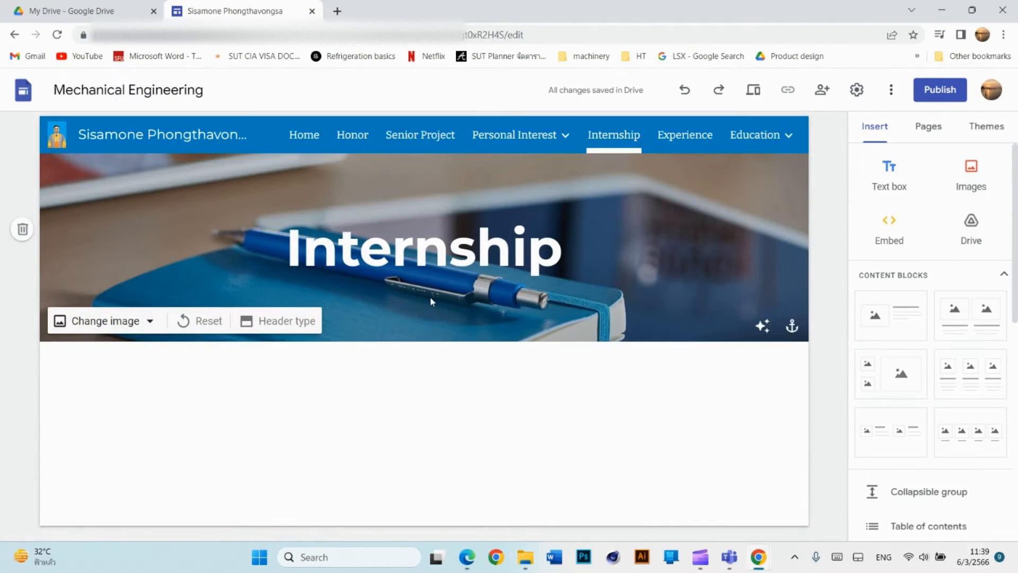
Search images for 'internship' and set the black-and-white skyscraper photo as the header.
left_click(151, 322)
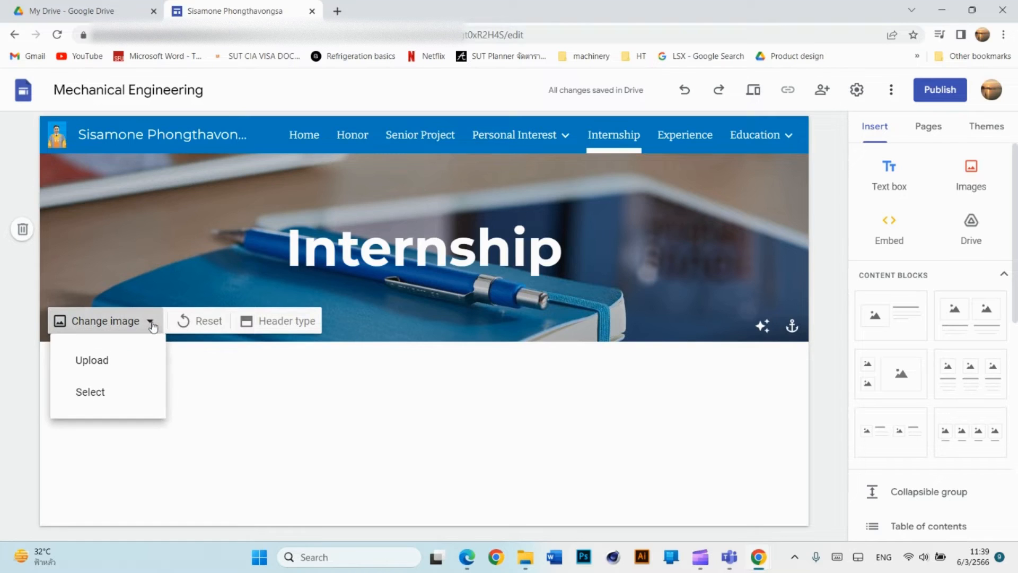
left_click(125, 399)
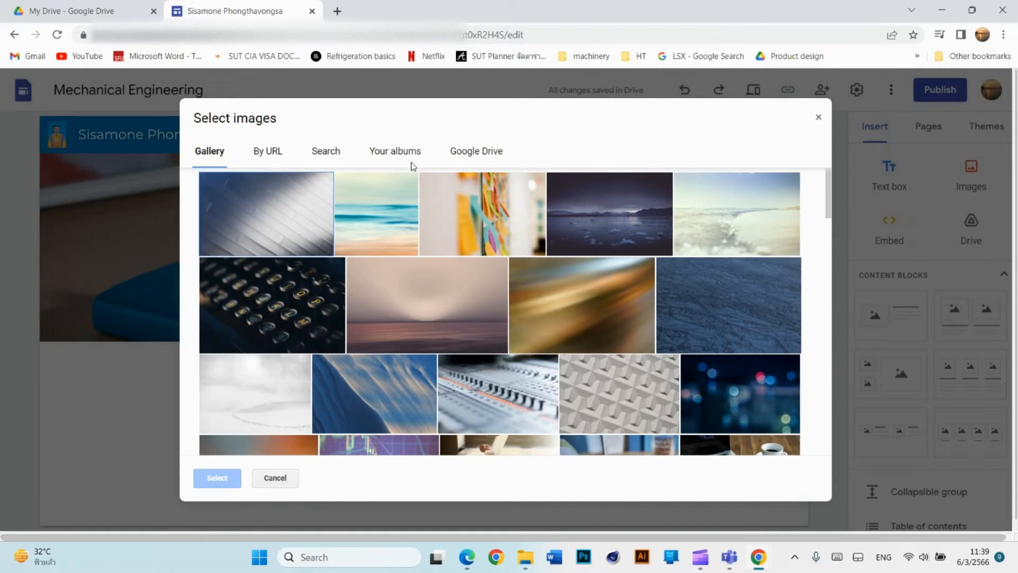
left_click(329, 153)
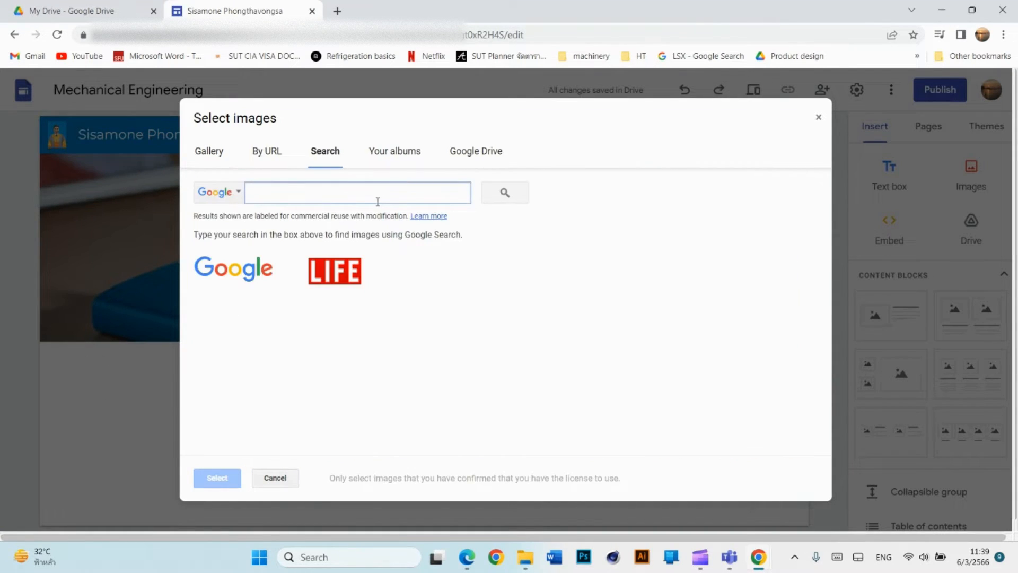
type("internship")
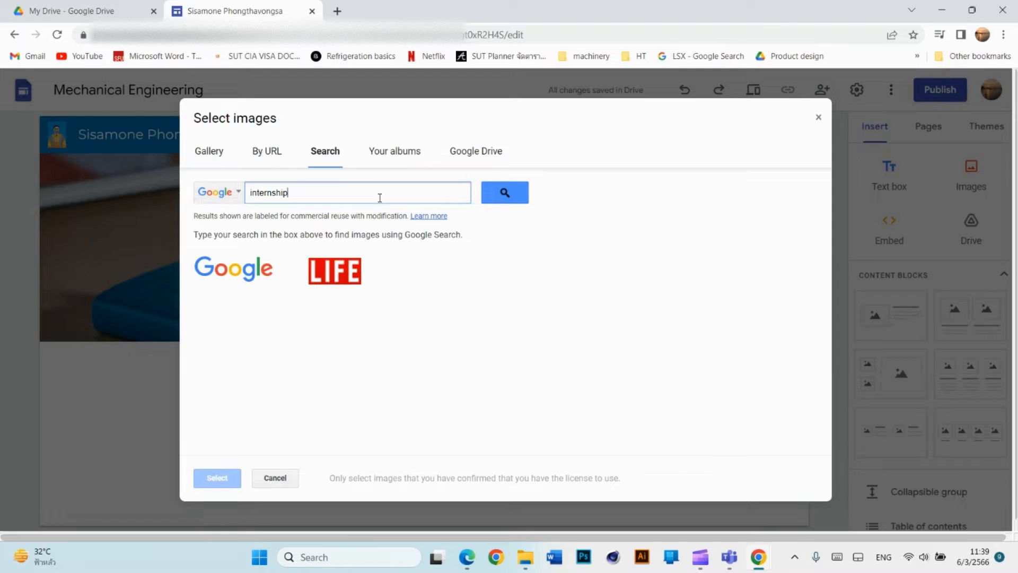
key("Return")
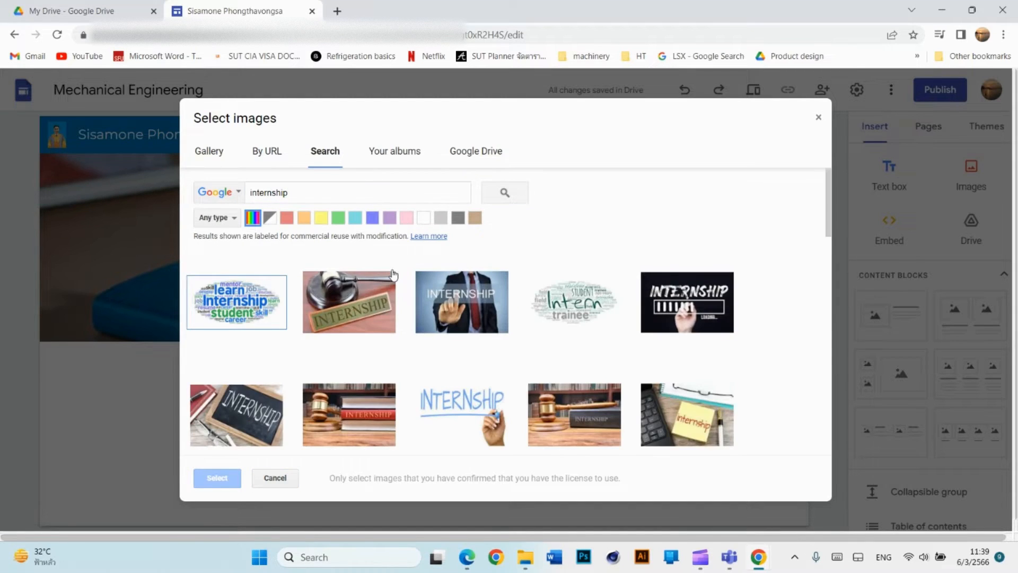
scroll(519, 240, "down", 3)
scroll(521, 242, "down", 10)
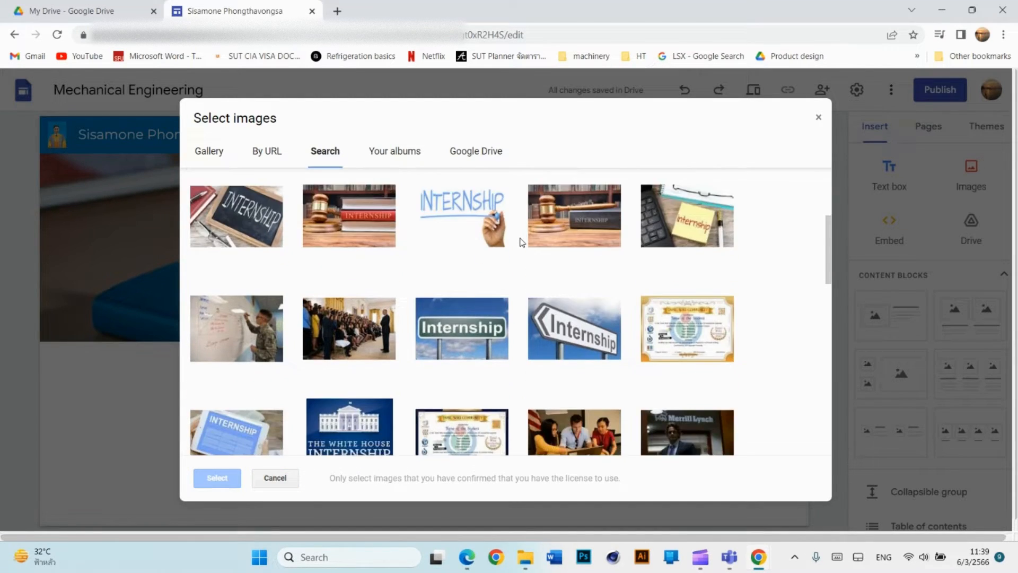
scroll(521, 242, "down", 10)
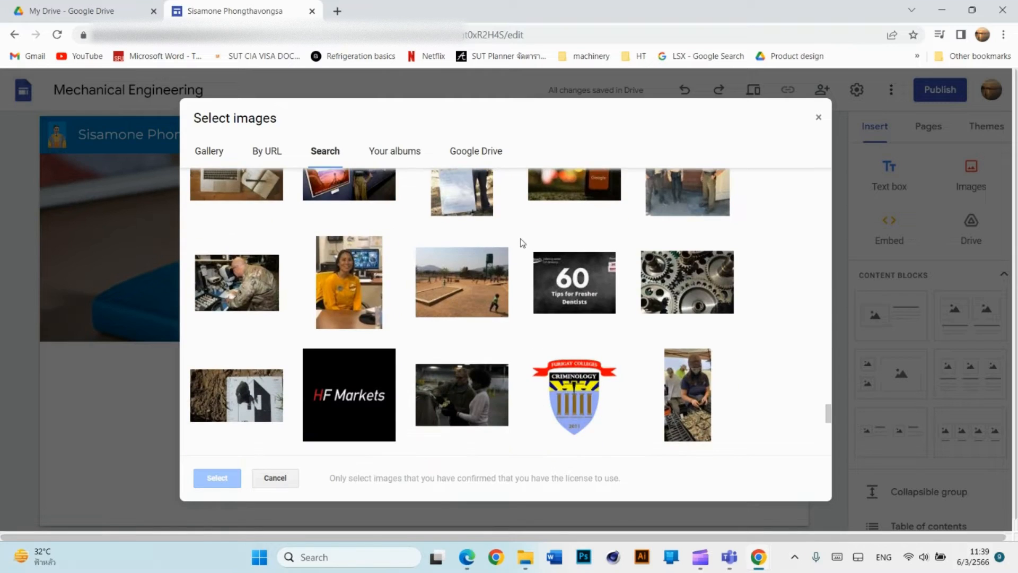
scroll(522, 246, "down", 6)
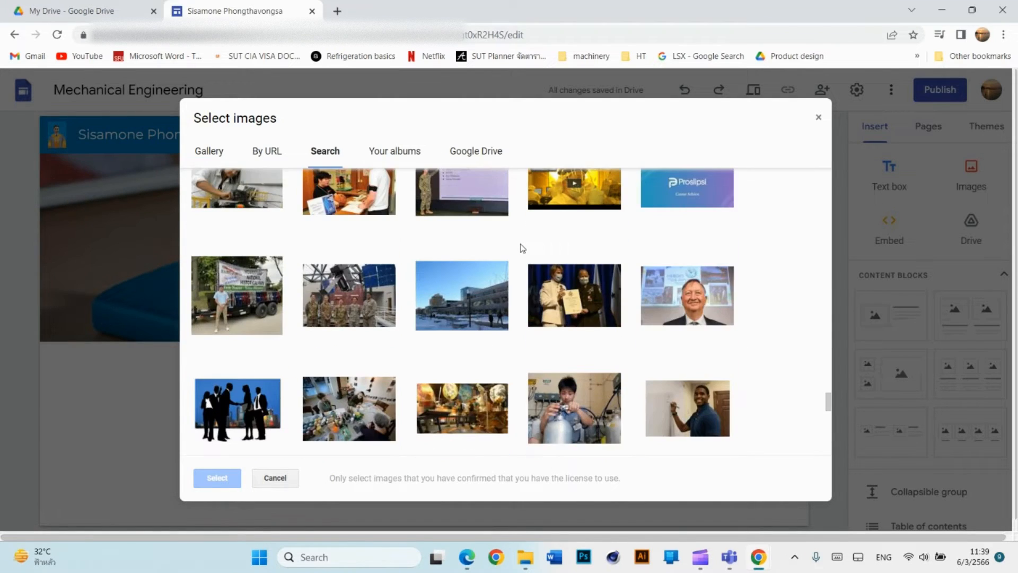
scroll(521, 248, "down", 5)
scroll(522, 247, "down", 4)
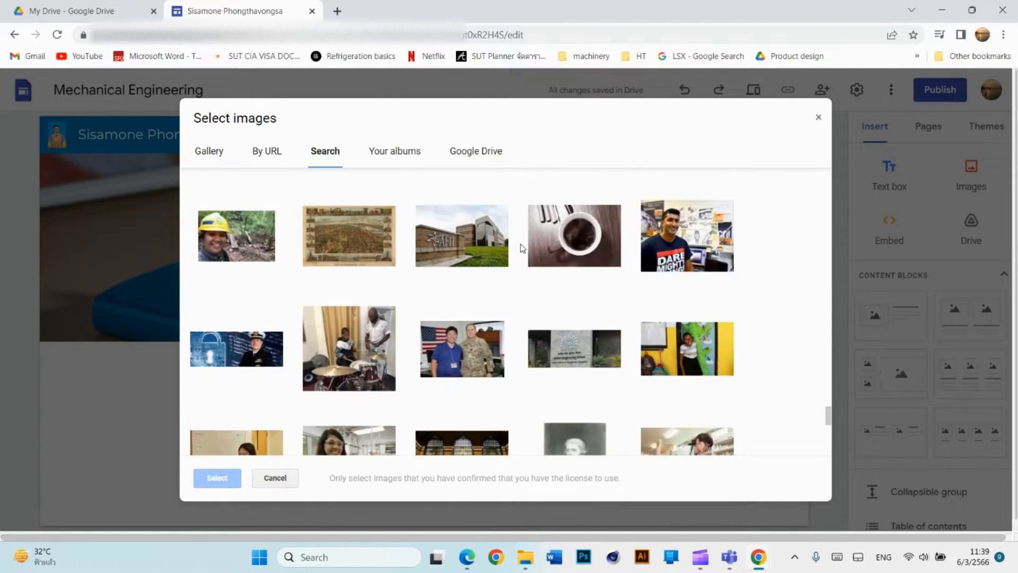
scroll(523, 247, "down", 4)
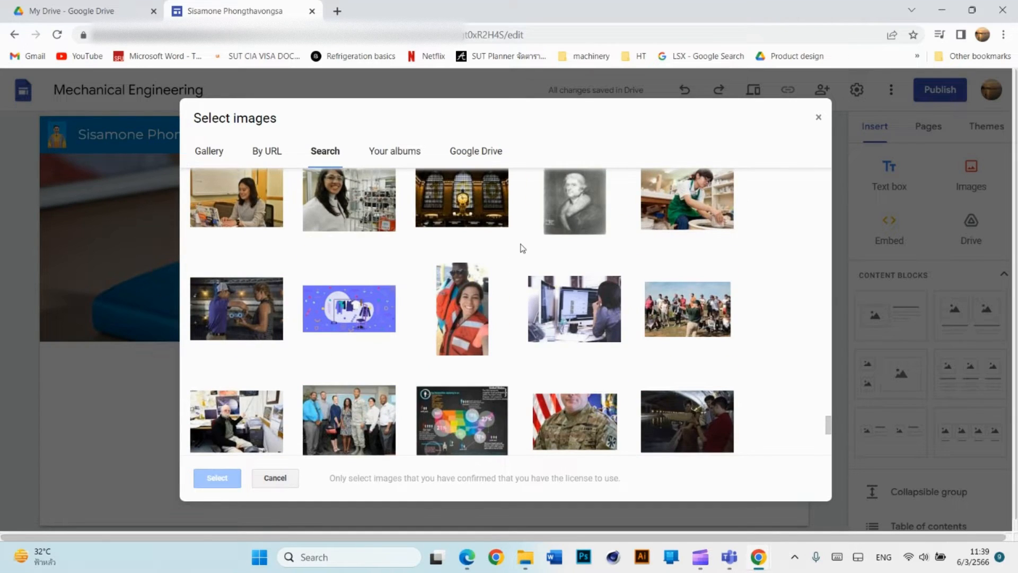
scroll(522, 248, "down", 5)
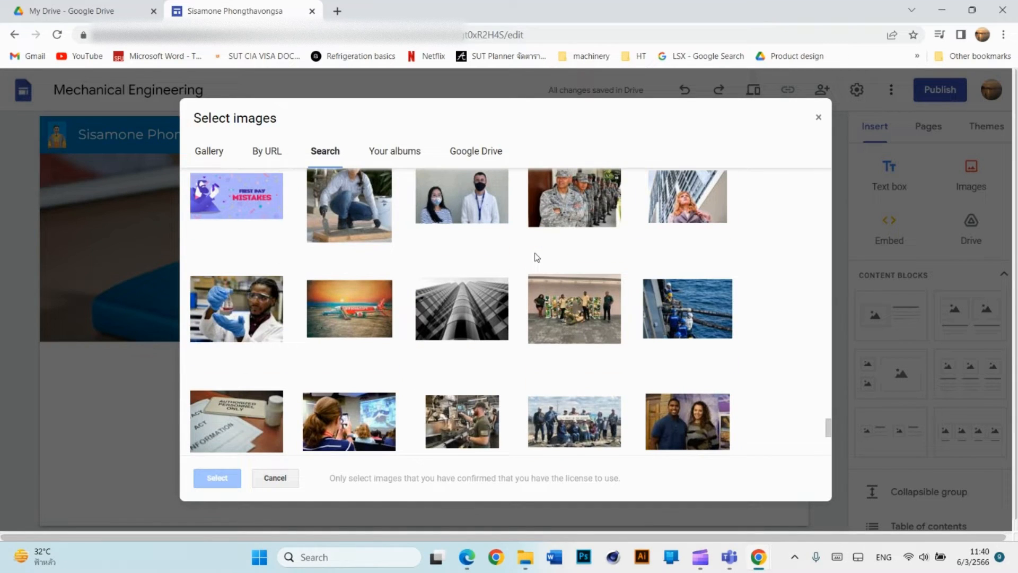
left_click(463, 316)
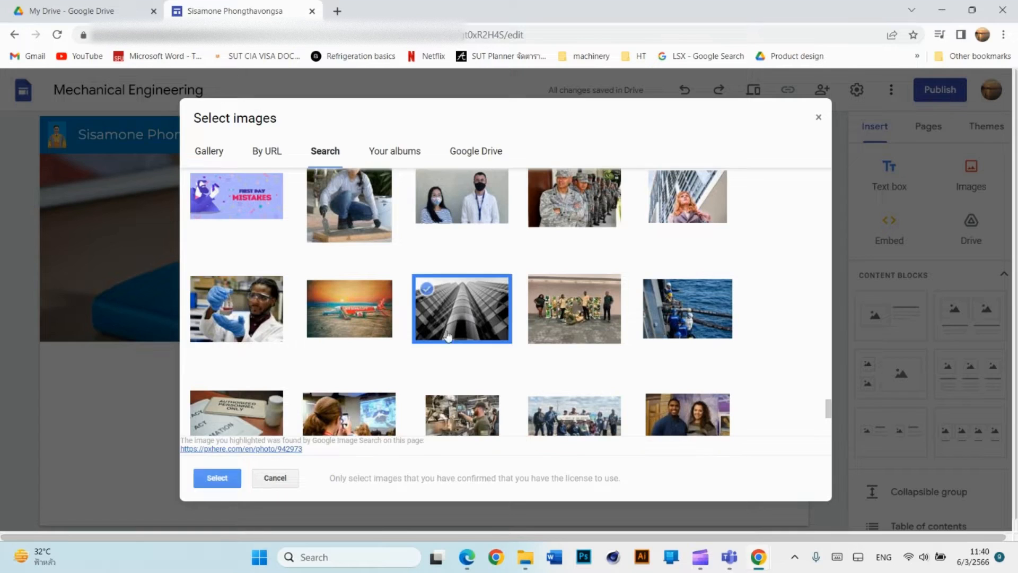
left_click(218, 478)
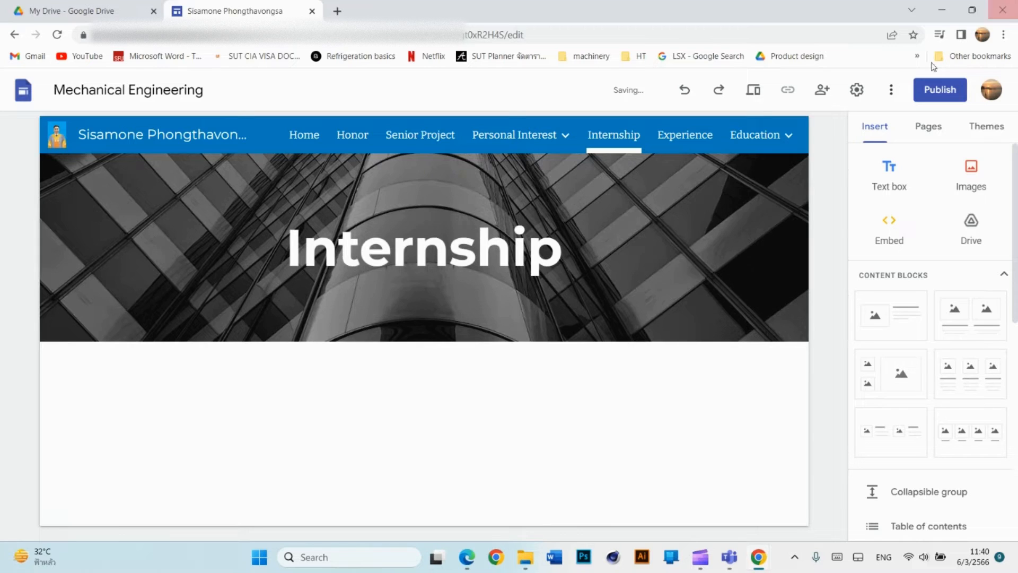
Open the Experience page and bring up web image search for its header.
left_click(678, 136)
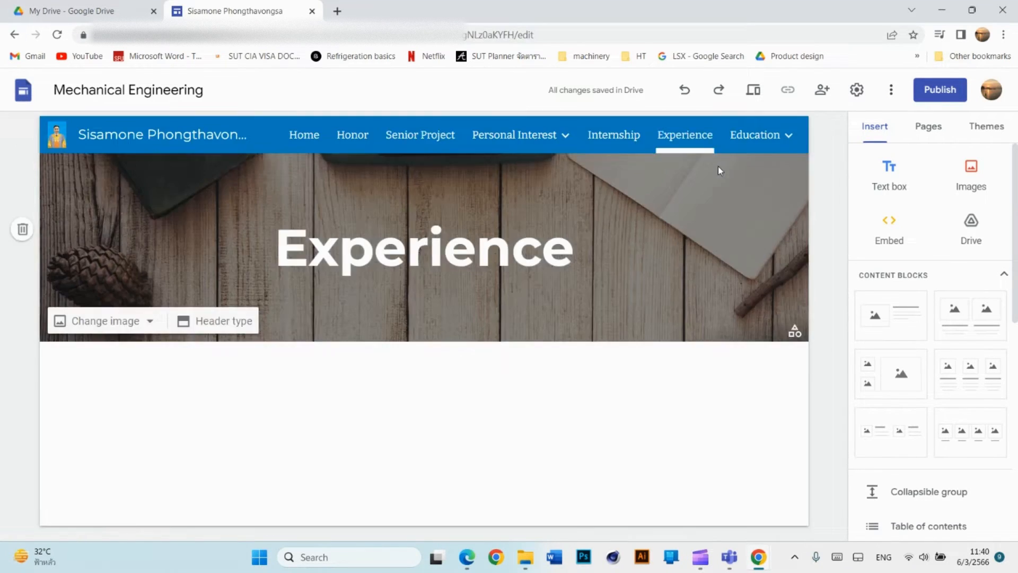
left_click(142, 321)
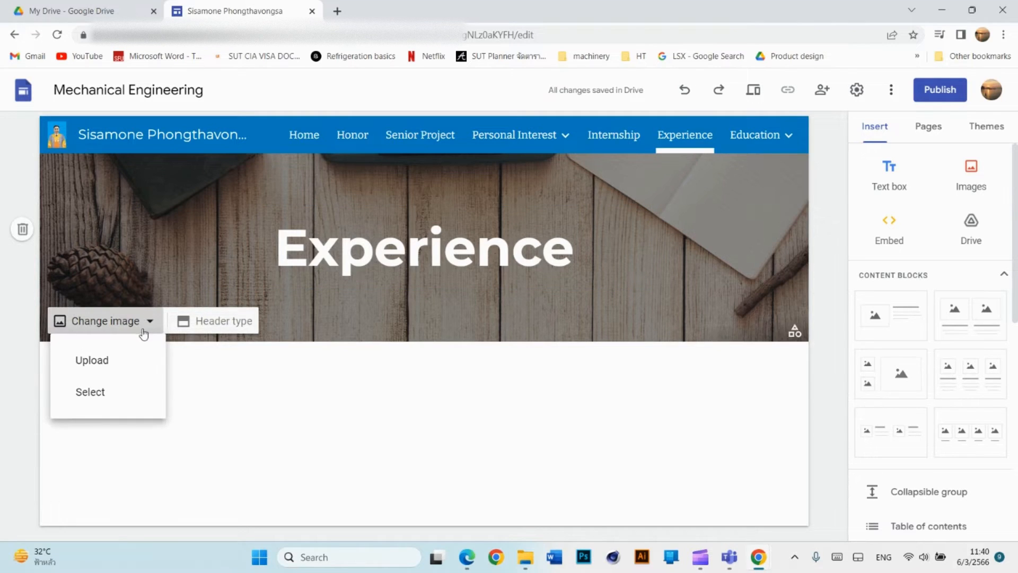
left_click(121, 391)
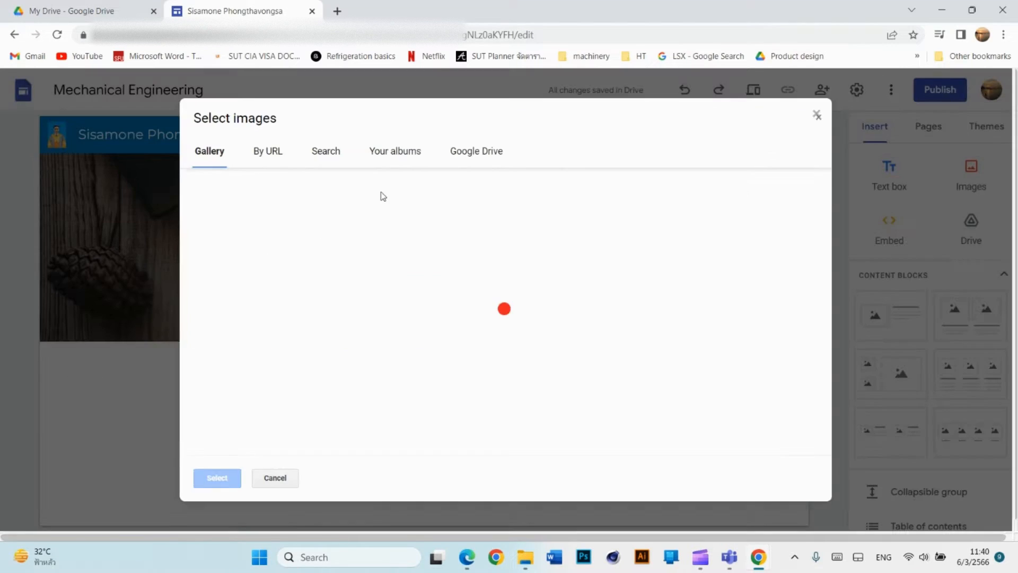
left_click(329, 153)
Search images for 'experiemnce' and apply the calculator-keypad photo to the Experience header.
left_click(344, 194)
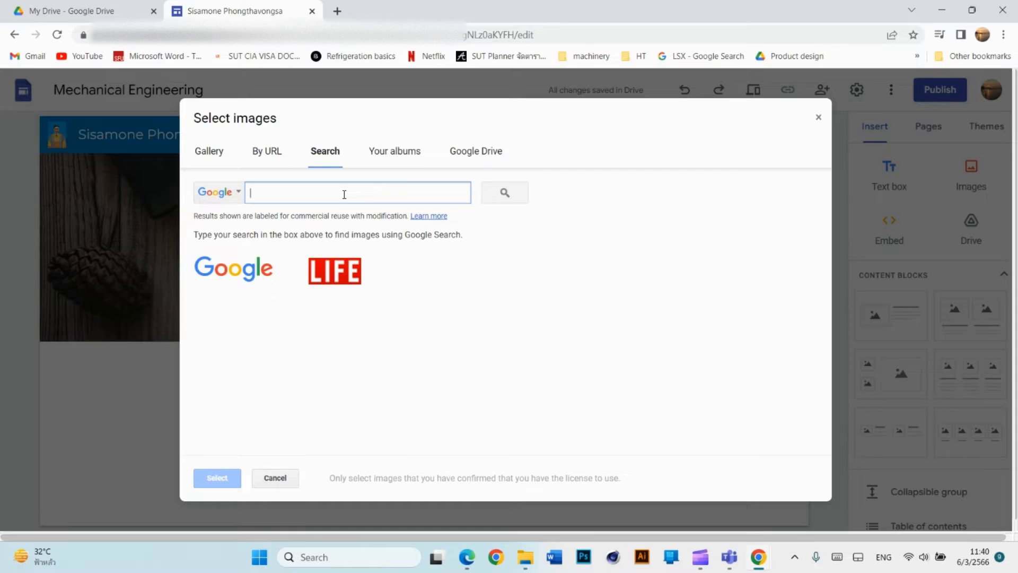
type("experiem")
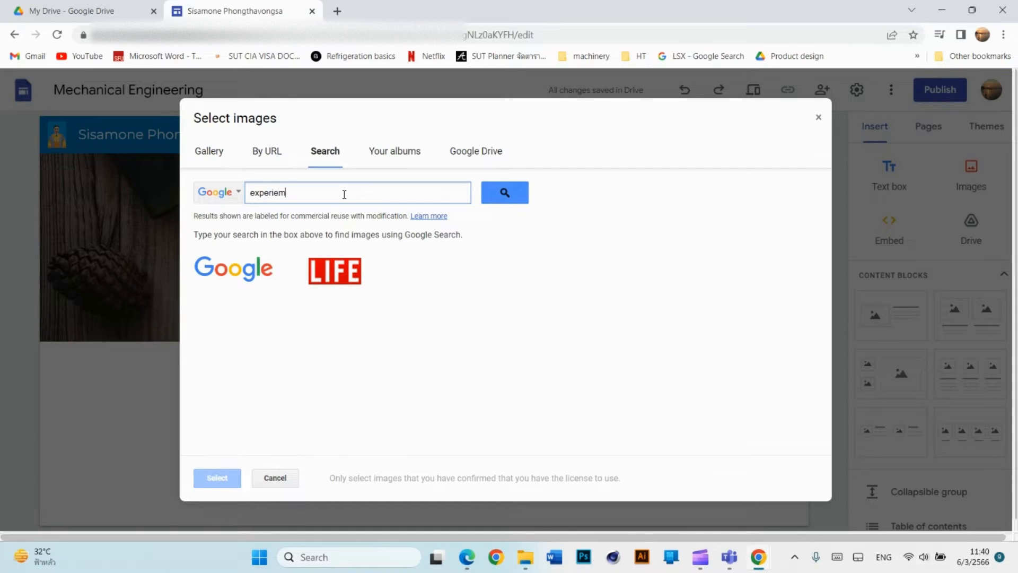
key("BackSpace")
type("nce")
key("Return")
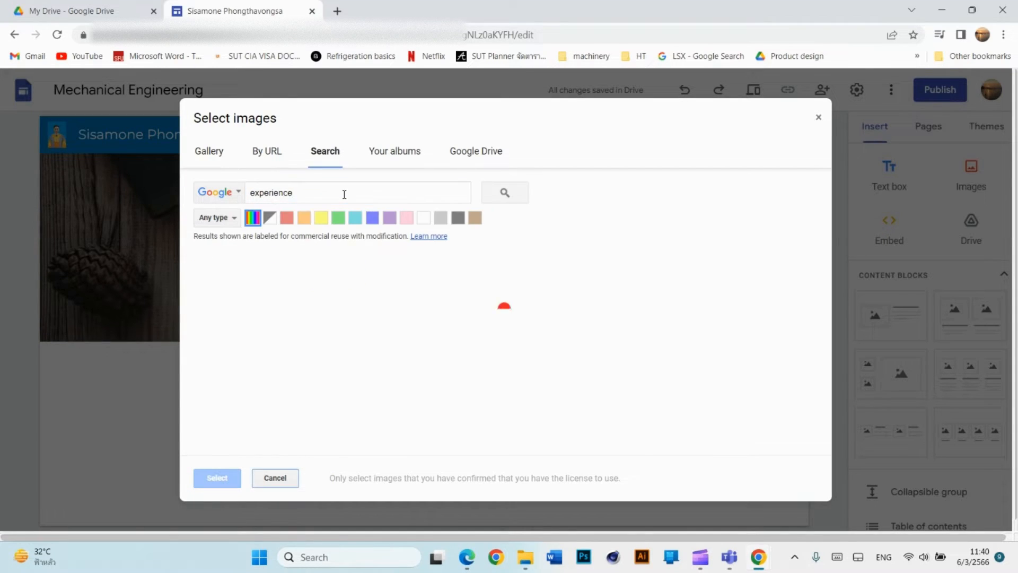
scroll(521, 297, "down", 8)
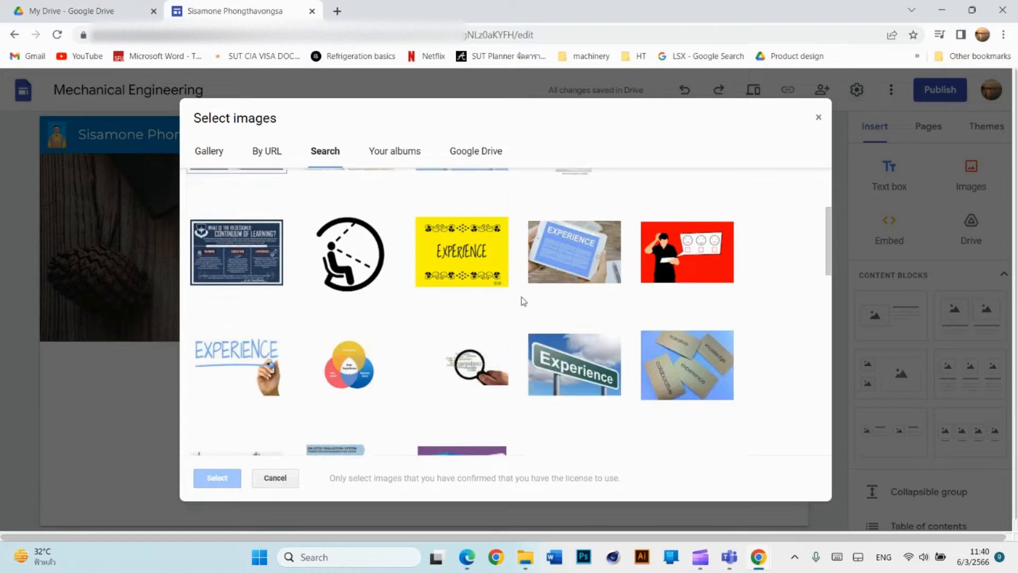
scroll(523, 301, "down", 5)
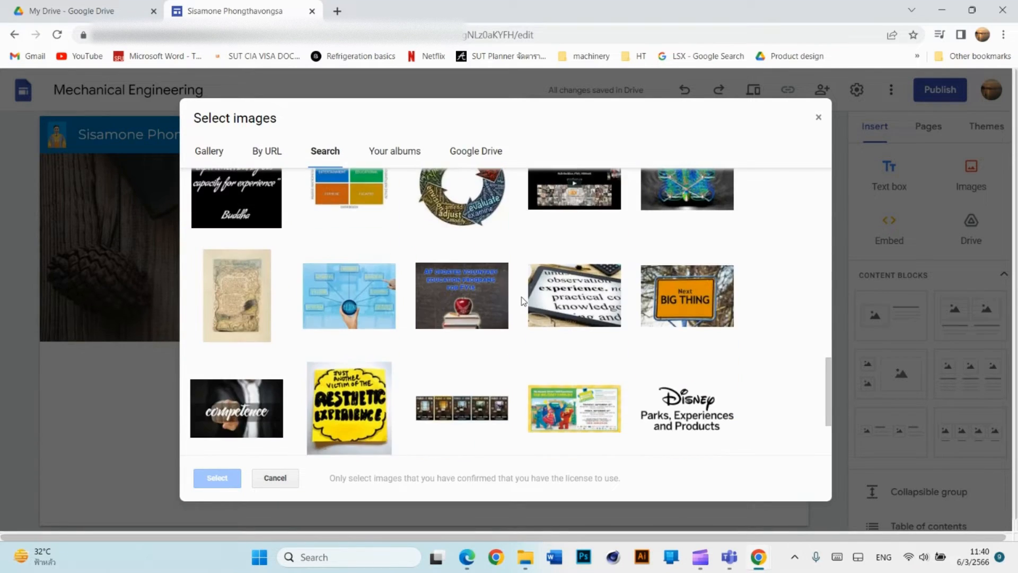
scroll(523, 308, "down", 5)
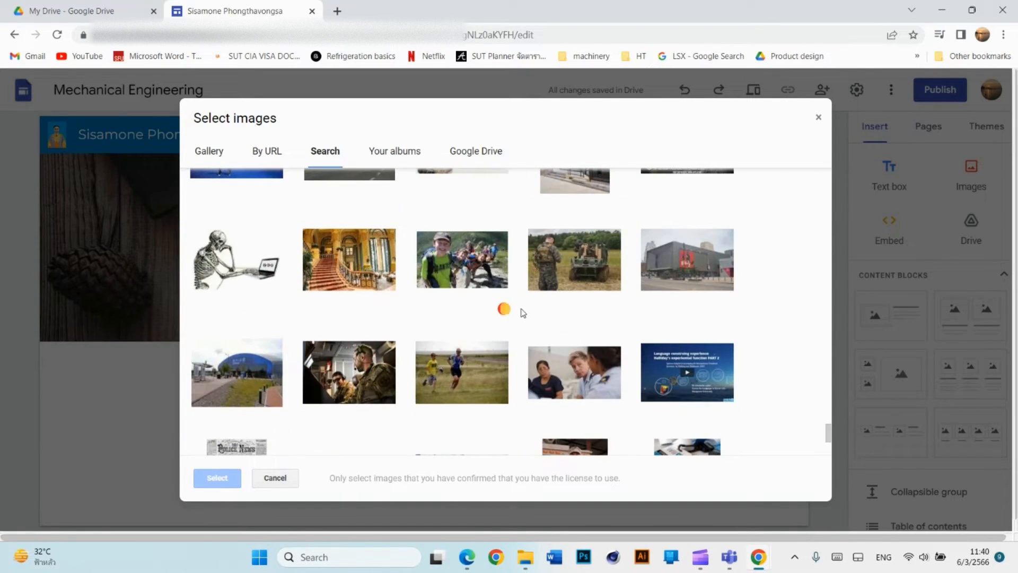
scroll(523, 312, "down", 5)
scroll(523, 313, "down", 5)
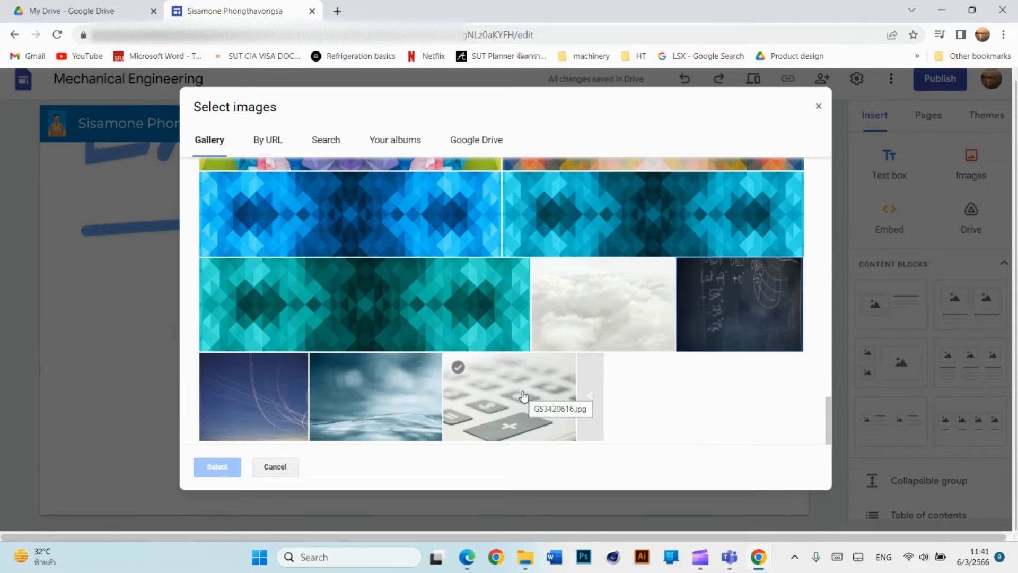
left_click(520, 399)
left_click(217, 467)
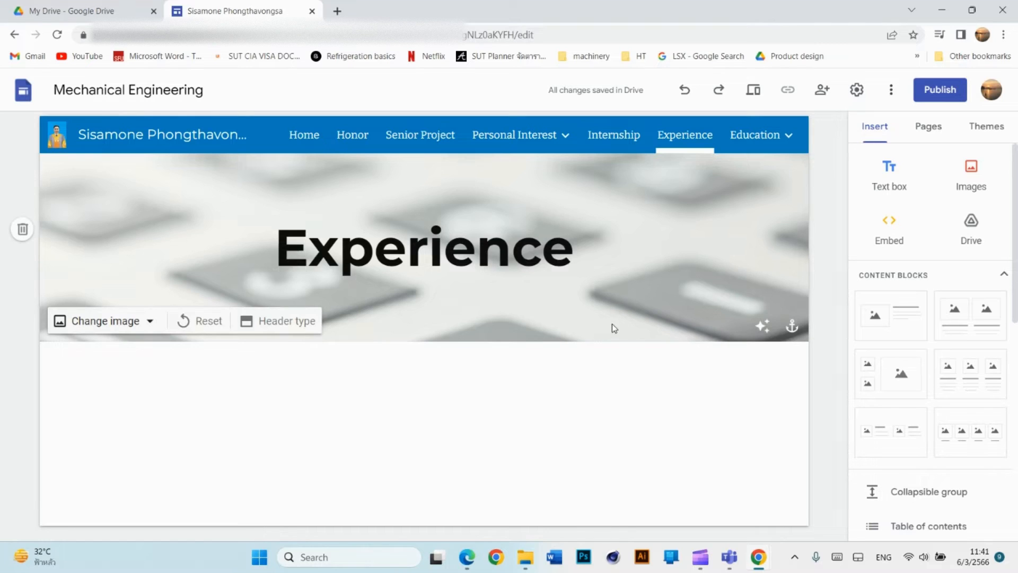
Visit the Education and Honor pages, then return to the Resume Home page.
left_click(751, 138)
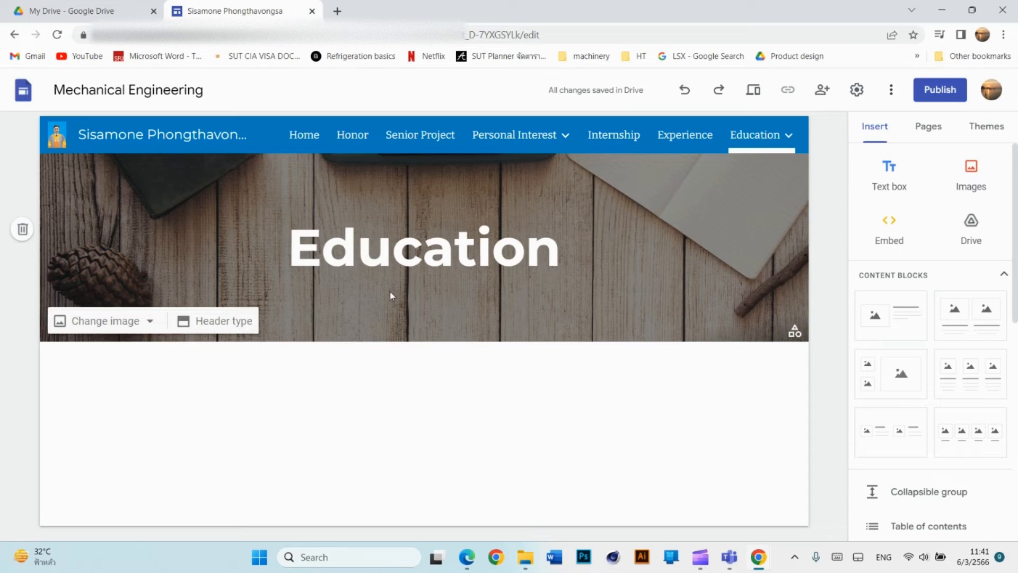
left_click(355, 138)
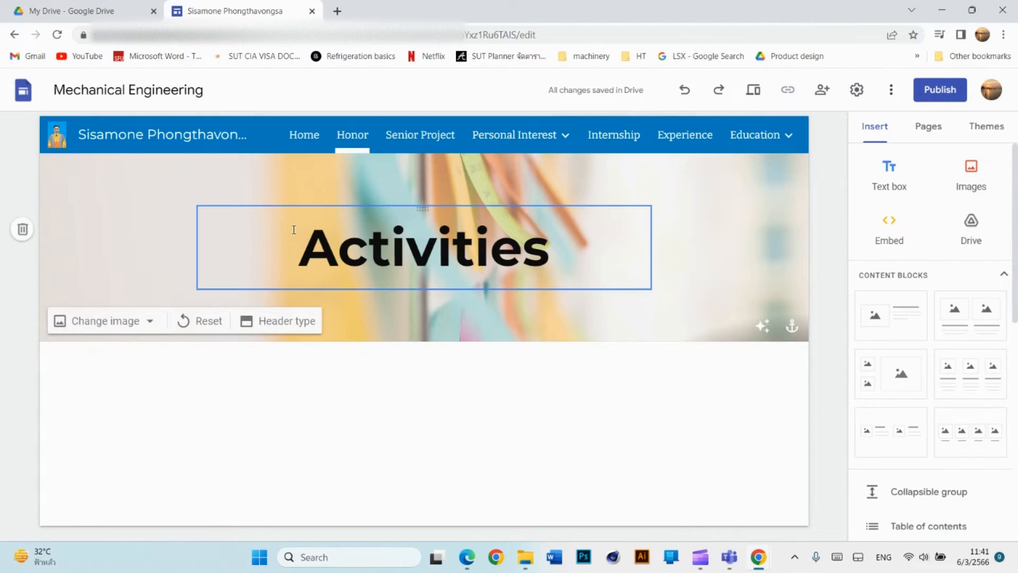
left_click(304, 135)
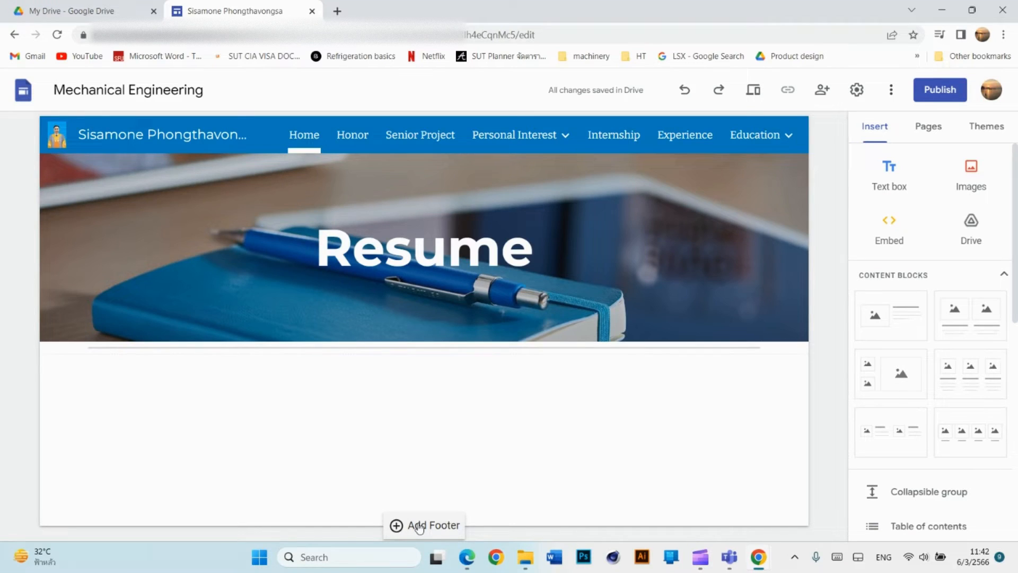
Add a Home page footer reading 'Contact:' followed by a Facebook line with the profile name.
left_click(420, 526)
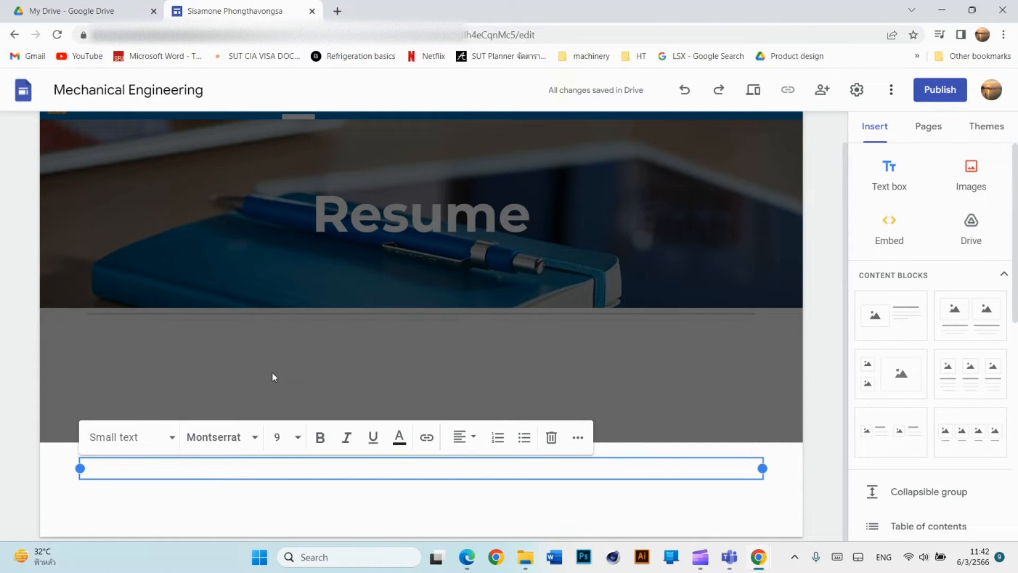
type("Contact")
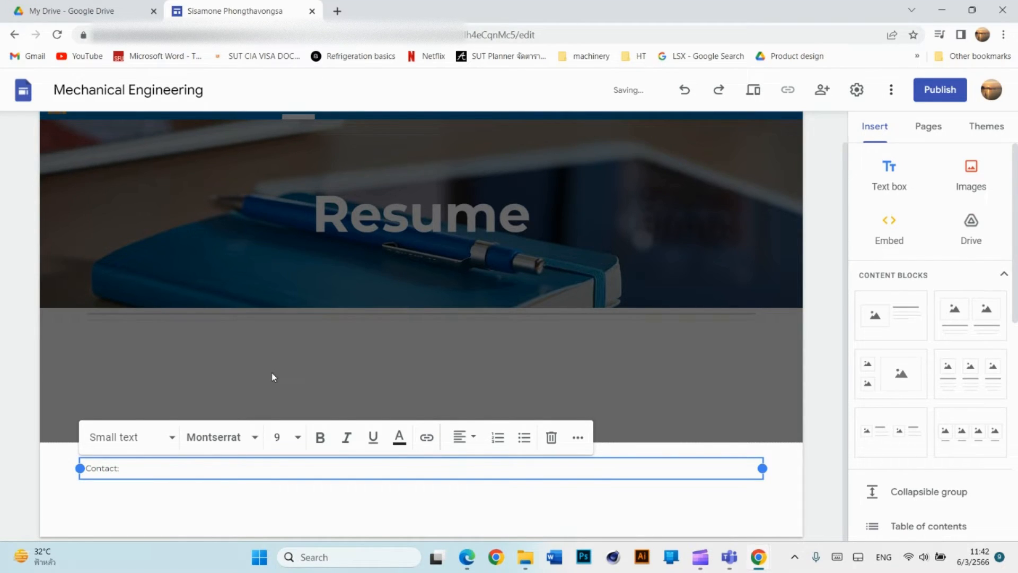
type(":")
key("Return")
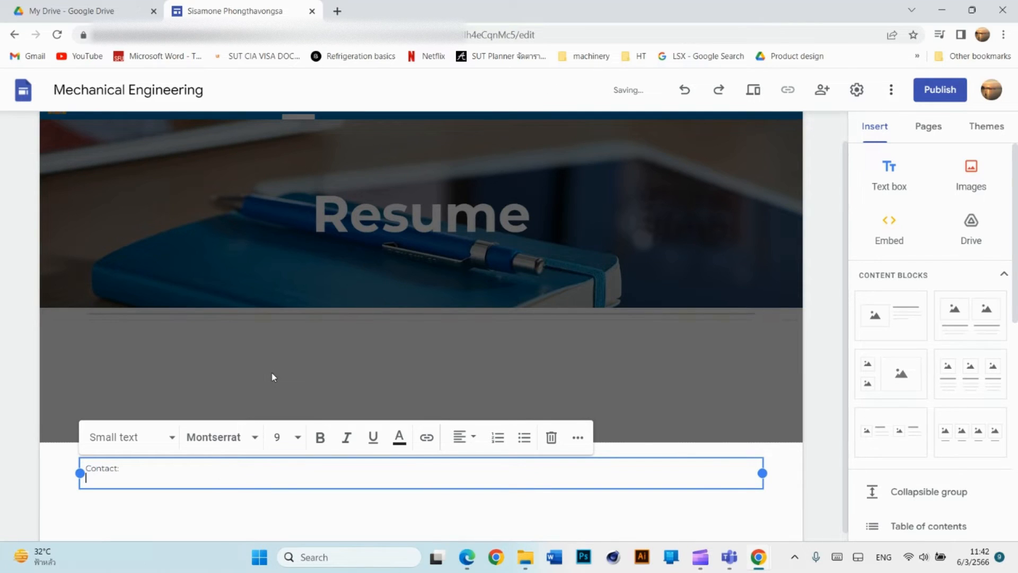
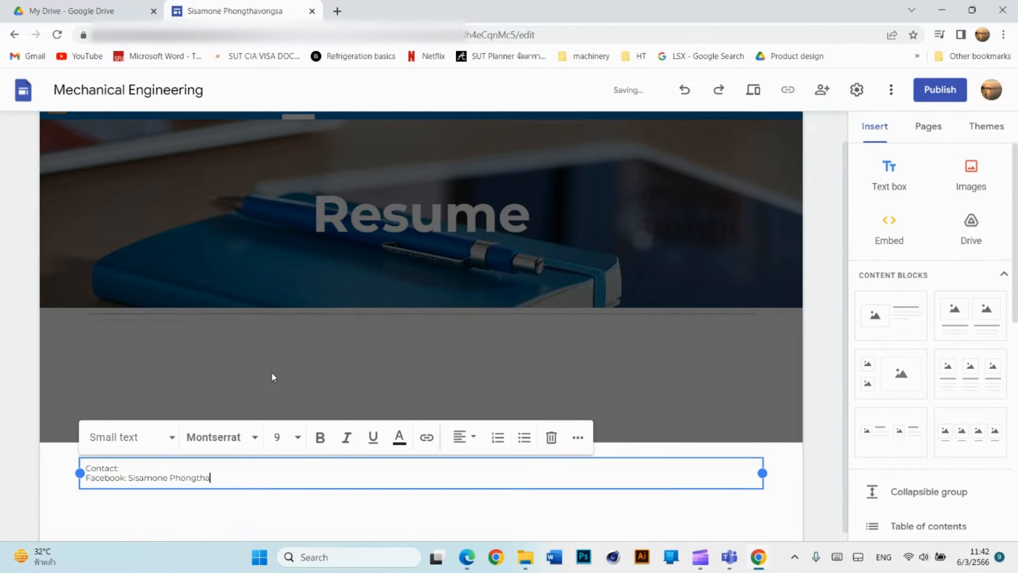
key("Return")
Add an Email line with the e-mail address and begin a 'Website:' line.
type("Email")
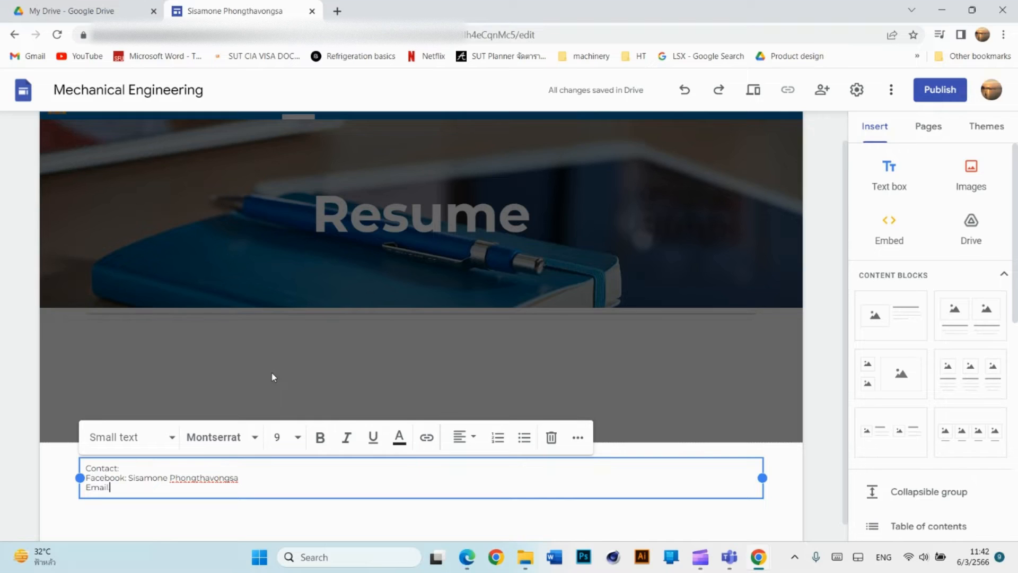
key("BackSpace")
type("S")
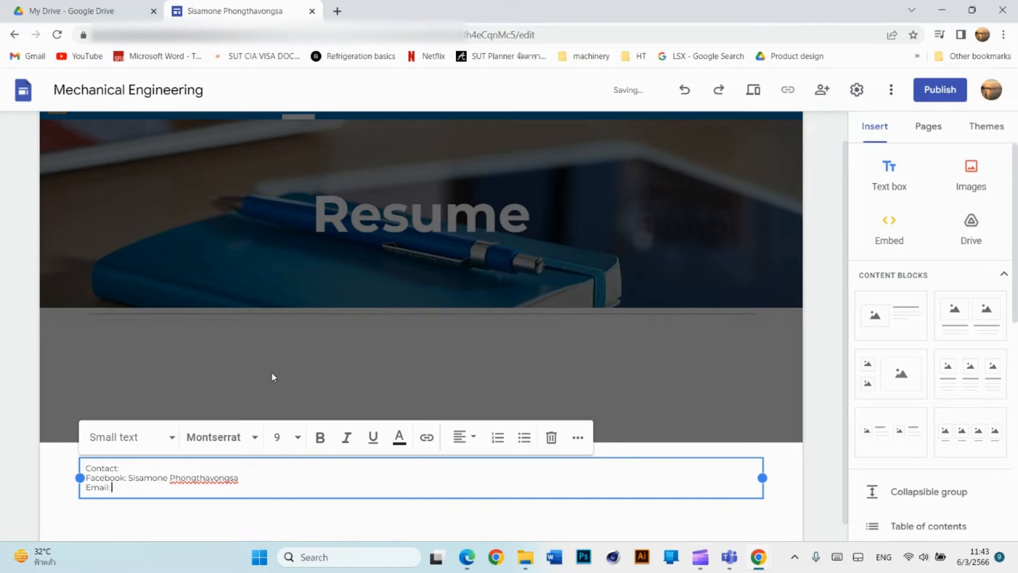
key("Return")
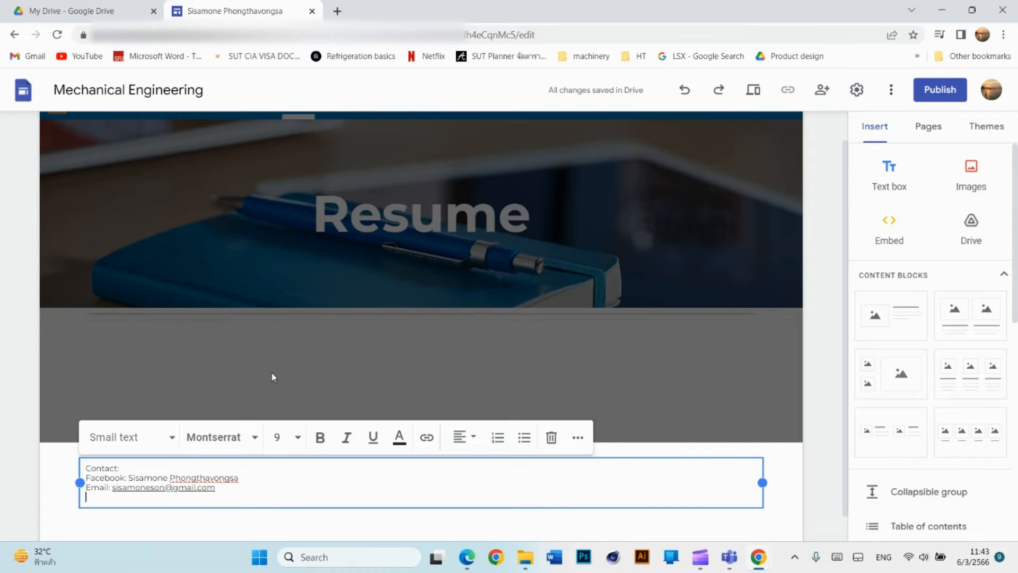
type("We")
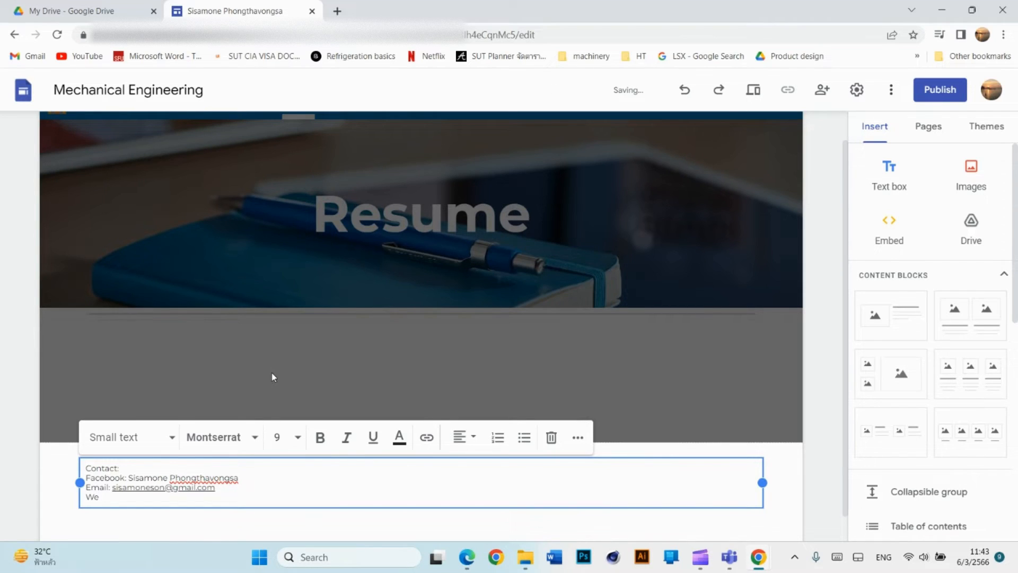
type("bsite:")
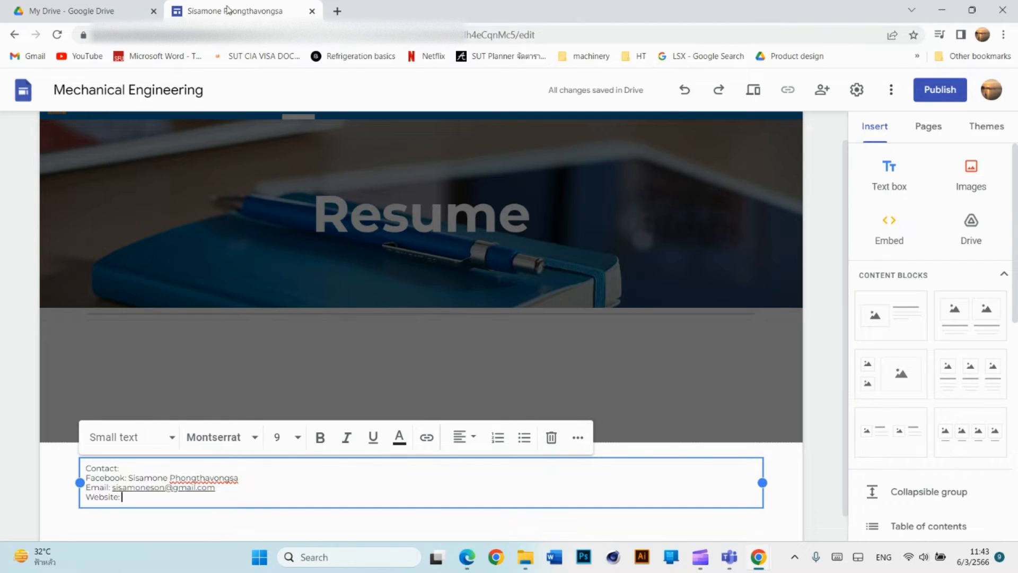
Open the other Google Site from Google Drive's Suggested files.
left_click(96, 10)
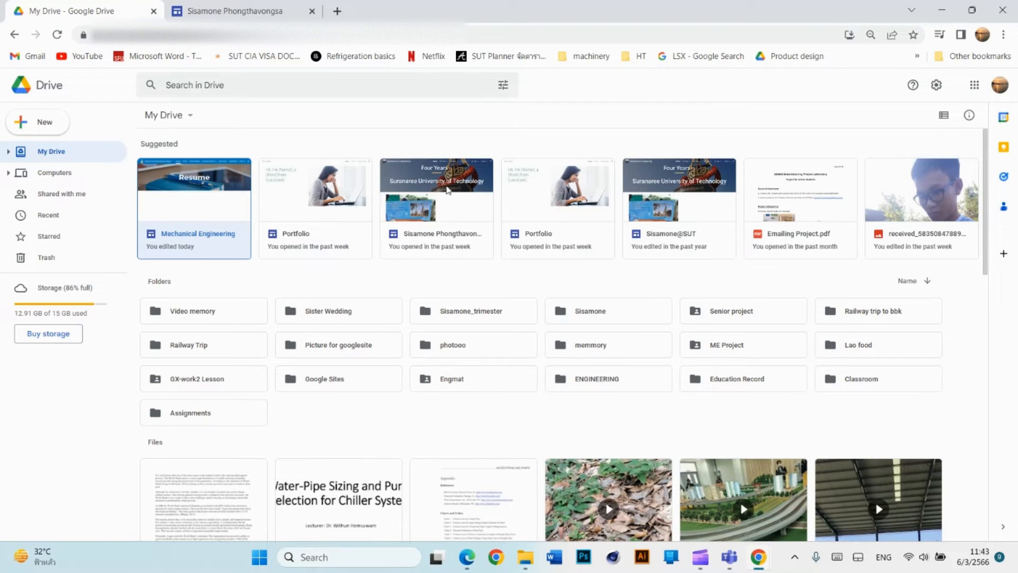
left_click(443, 199)
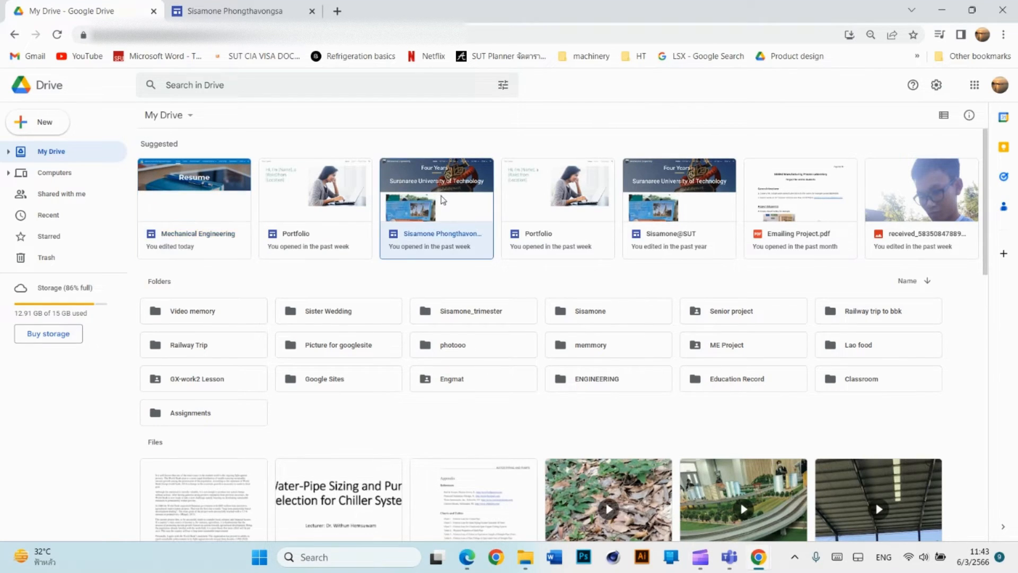
double_click(443, 200)
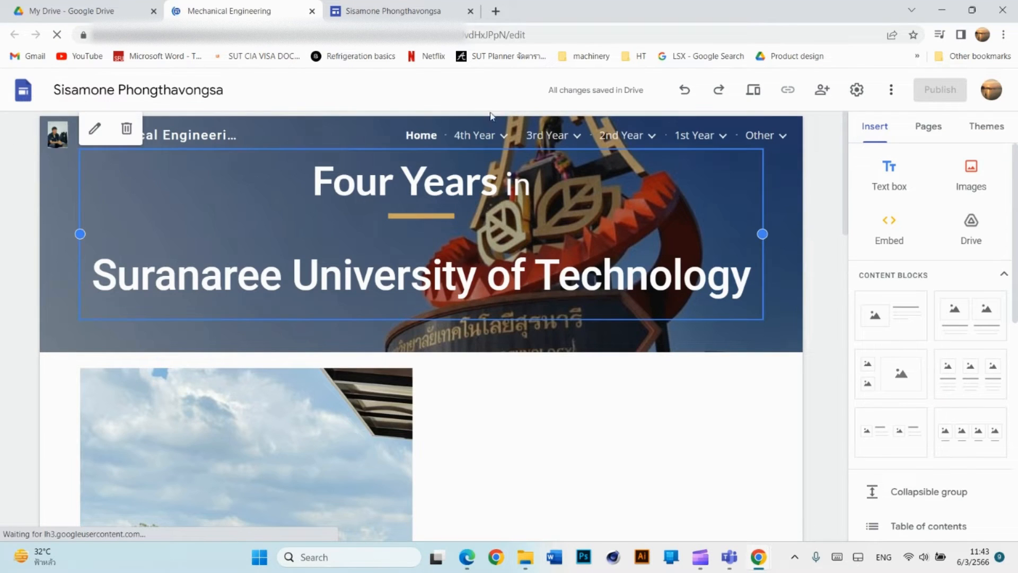
scroll(530, 350, "down", 10)
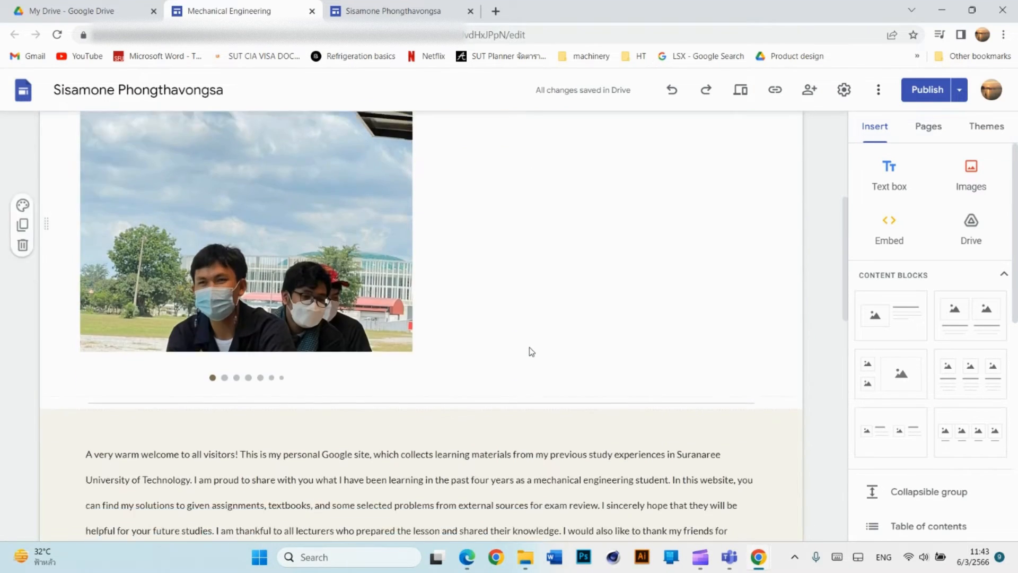
scroll(530, 350, "down", 4)
scroll(530, 350, "up", 4)
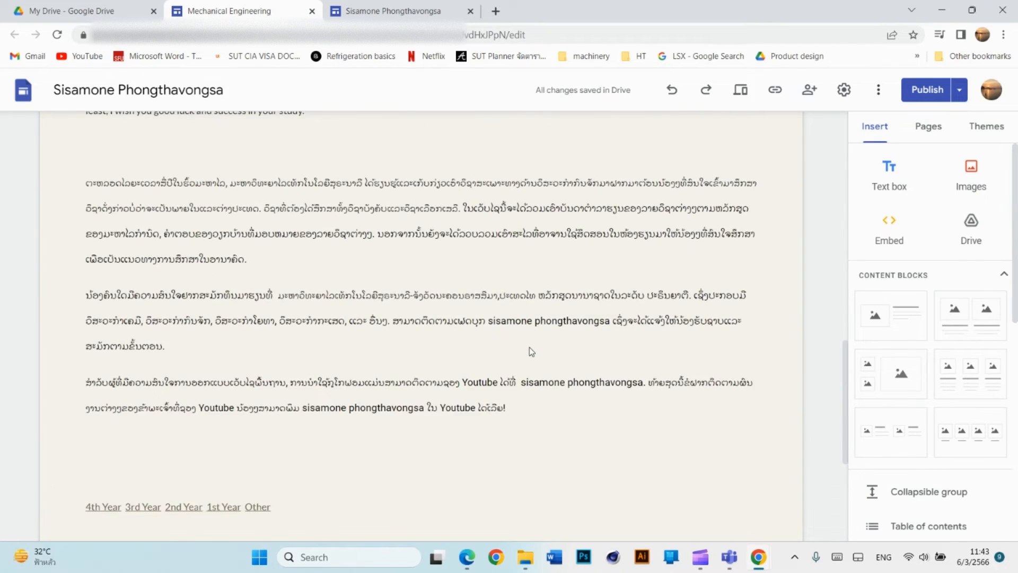
scroll(530, 348, "up", 1)
scroll(531, 348, "down", 1)
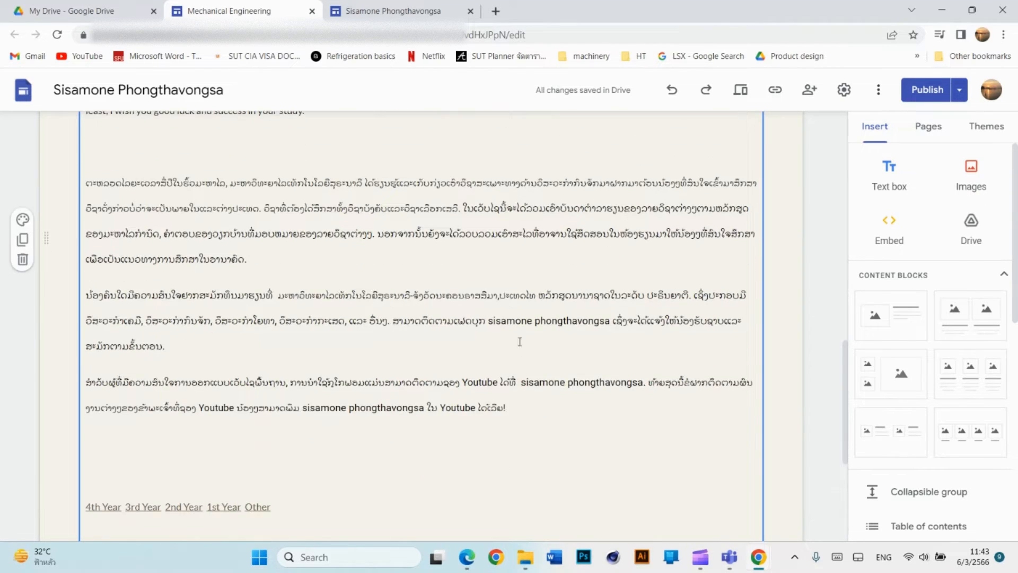
scroll(537, 330, "down", 4)
scroll(538, 329, "up", 4)
scroll(537, 329, "up", 8)
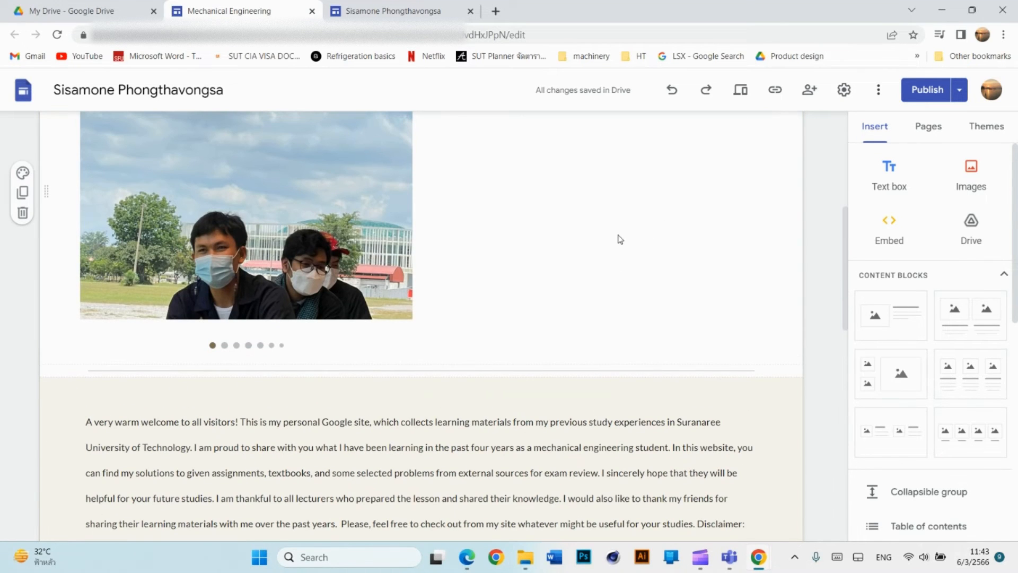
scroll(628, 227, "up", 3)
scroll(666, 207, "up", 3)
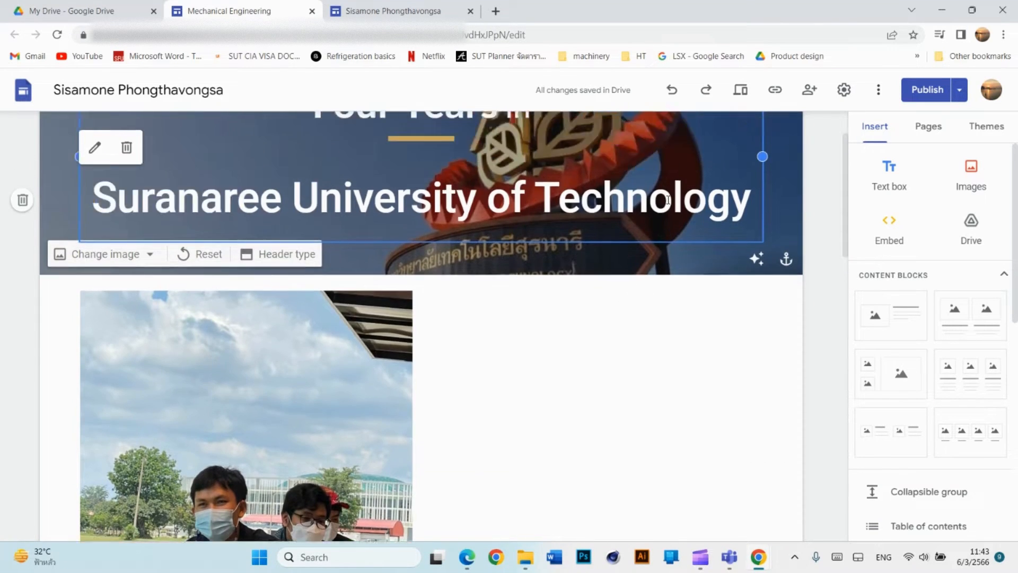
mouse_move(680, 136)
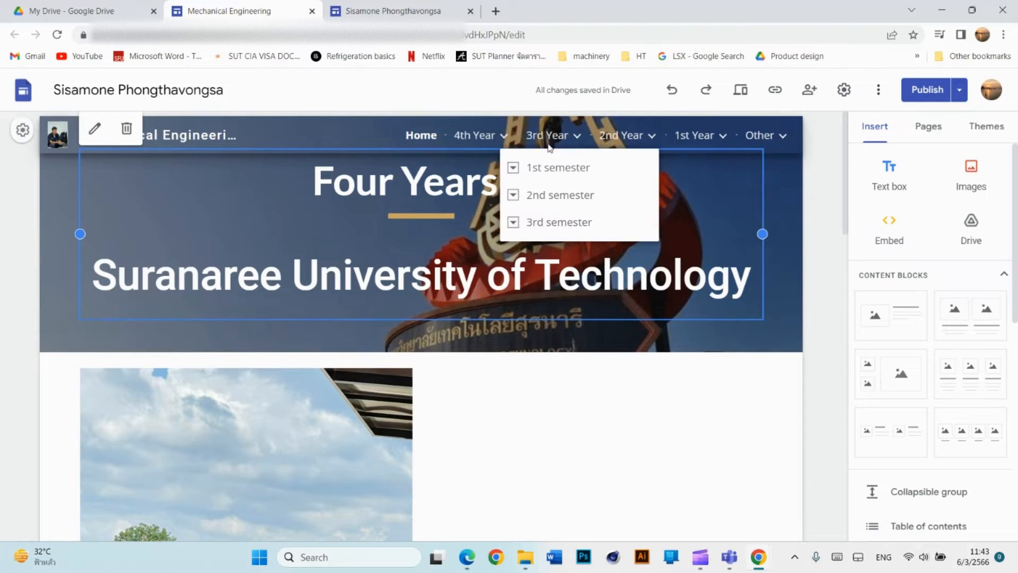
mouse_move(475, 139)
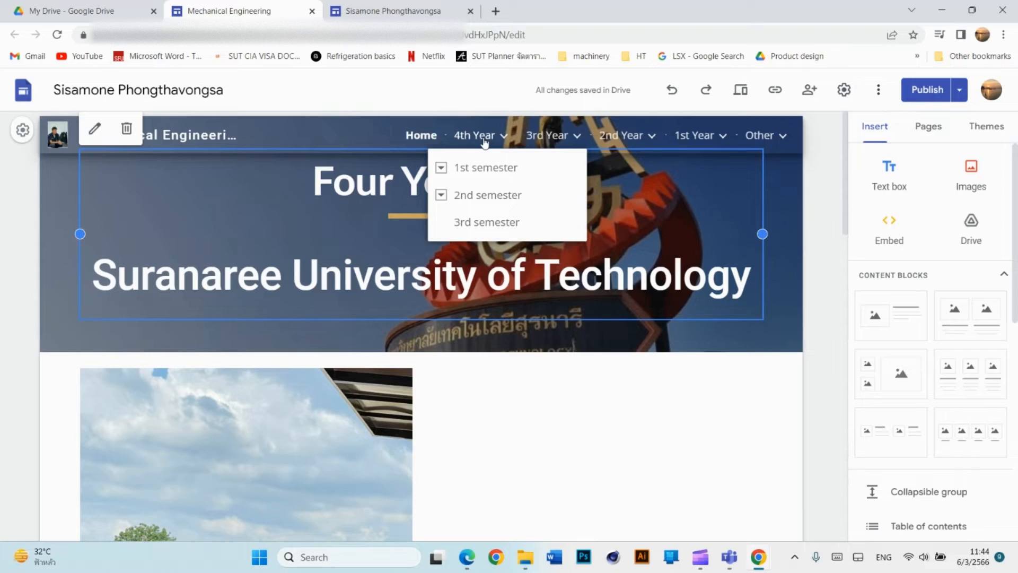
mouse_move(628, 140)
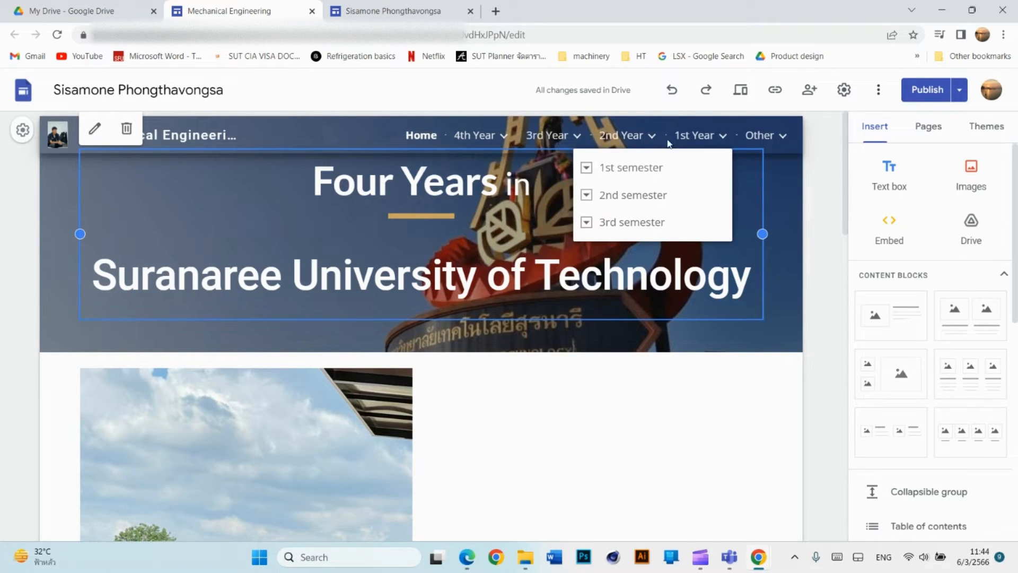
mouse_move(530, 133)
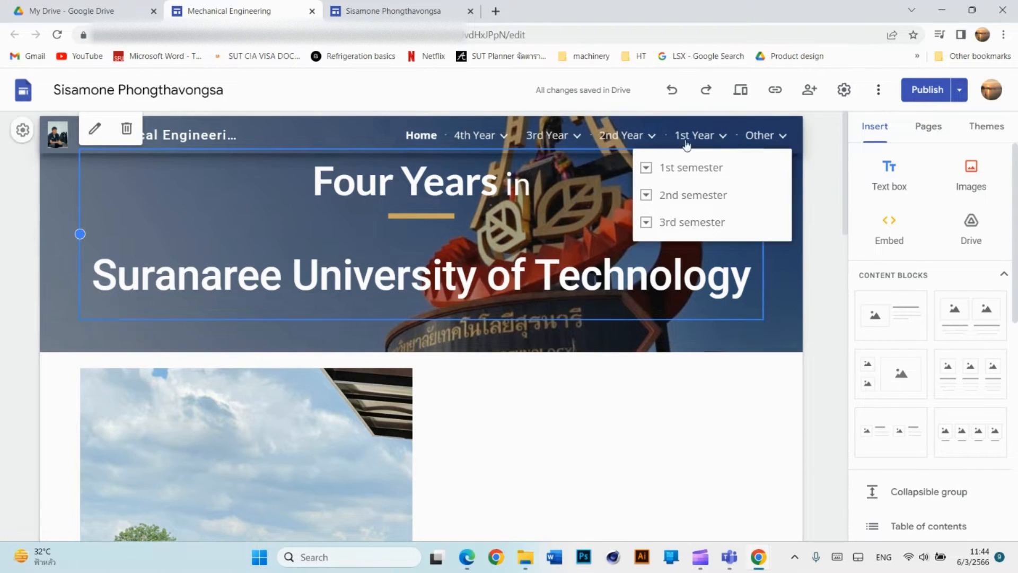
Copy the other site's published link.
left_click(773, 91)
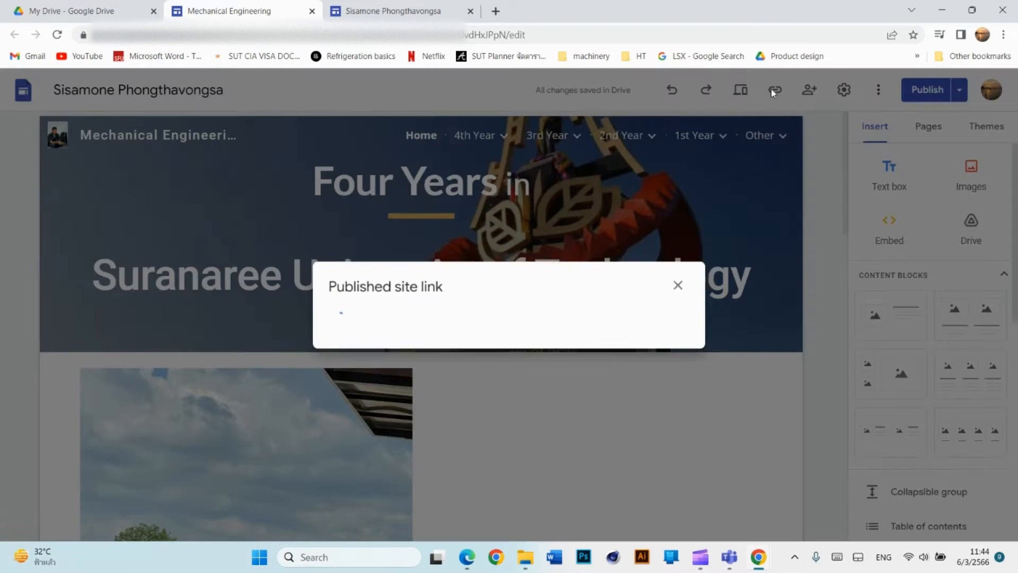
left_click(667, 316)
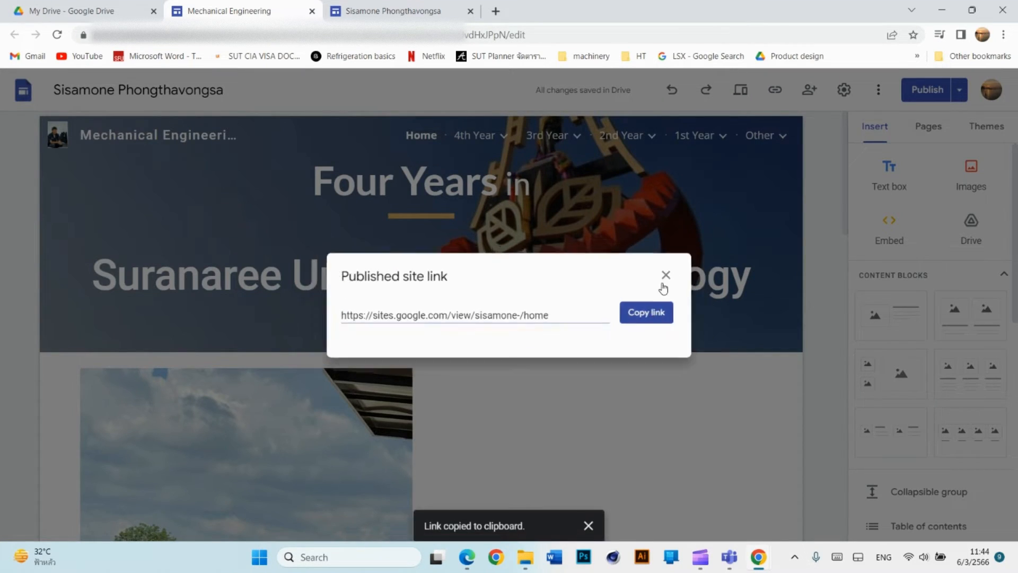
left_click(680, 273)
Paste the published site link after 'Website:' in the Resume page footer.
left_click(368, 10)
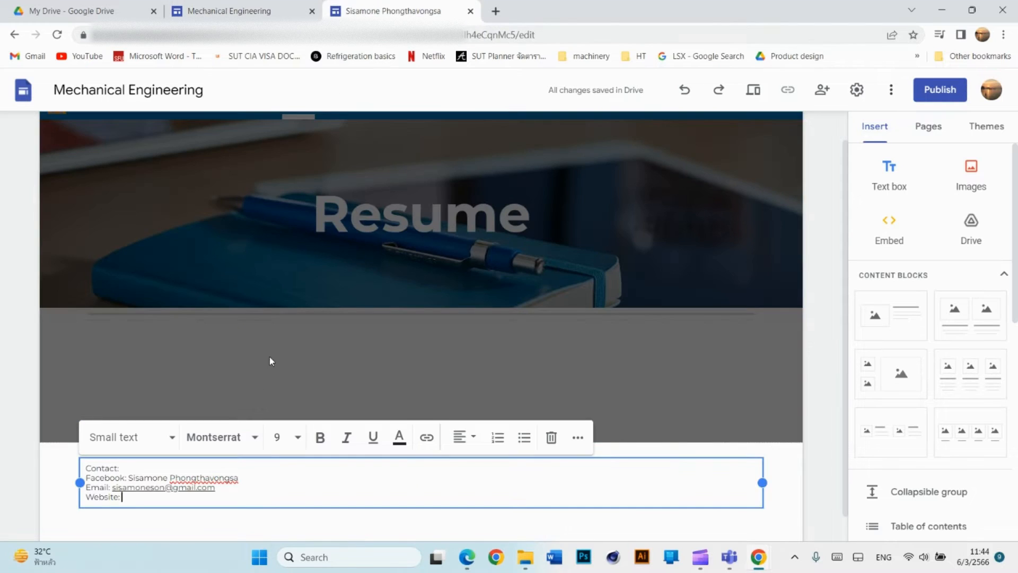
right_click(145, 468)
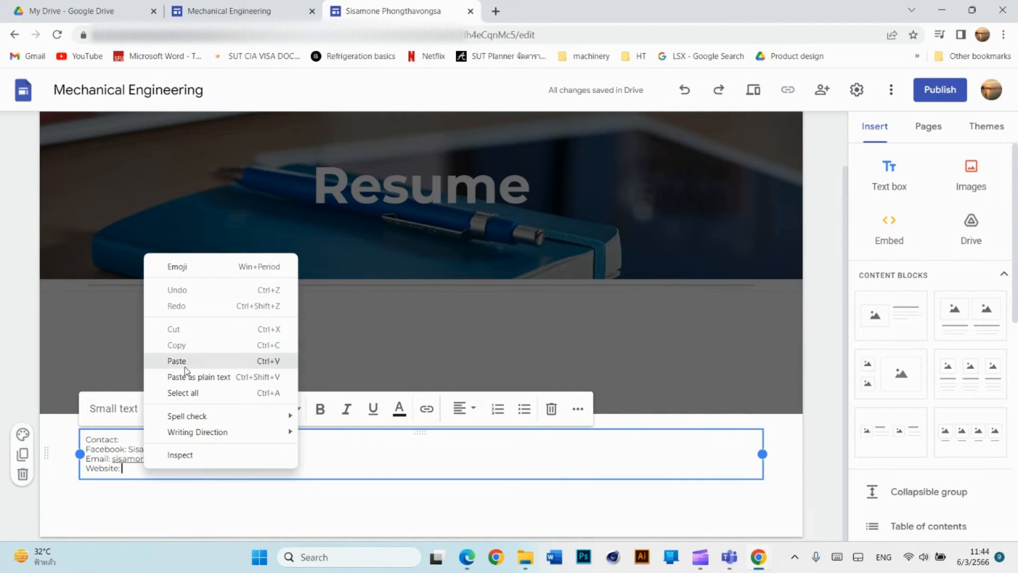
left_click(184, 366)
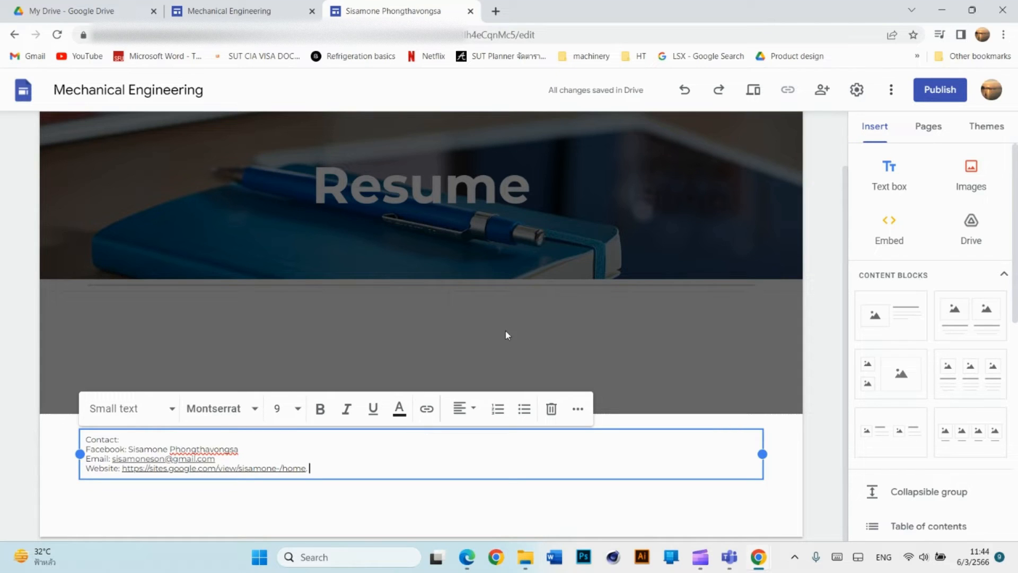
left_click(532, 335)
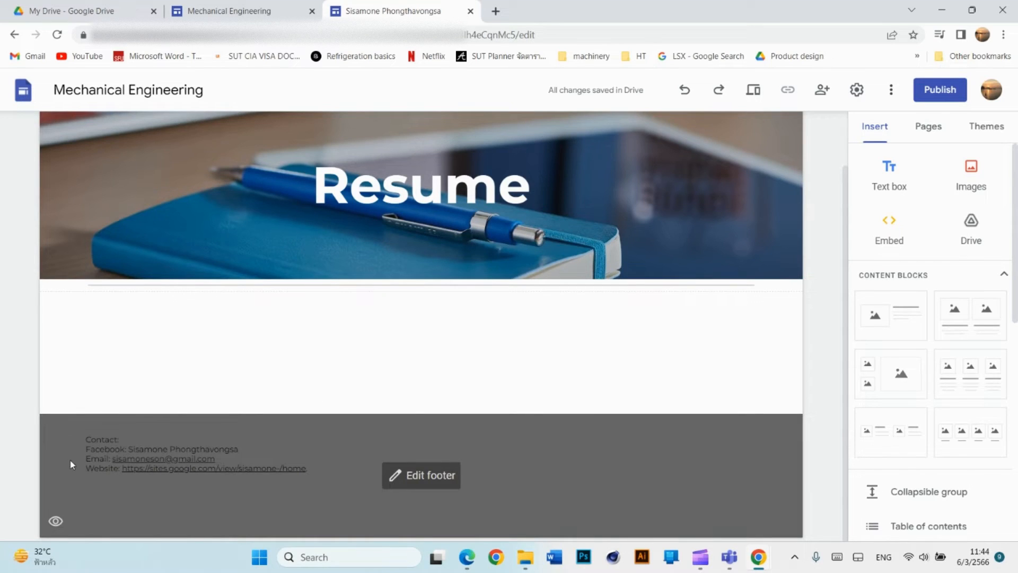
left_click(65, 460)
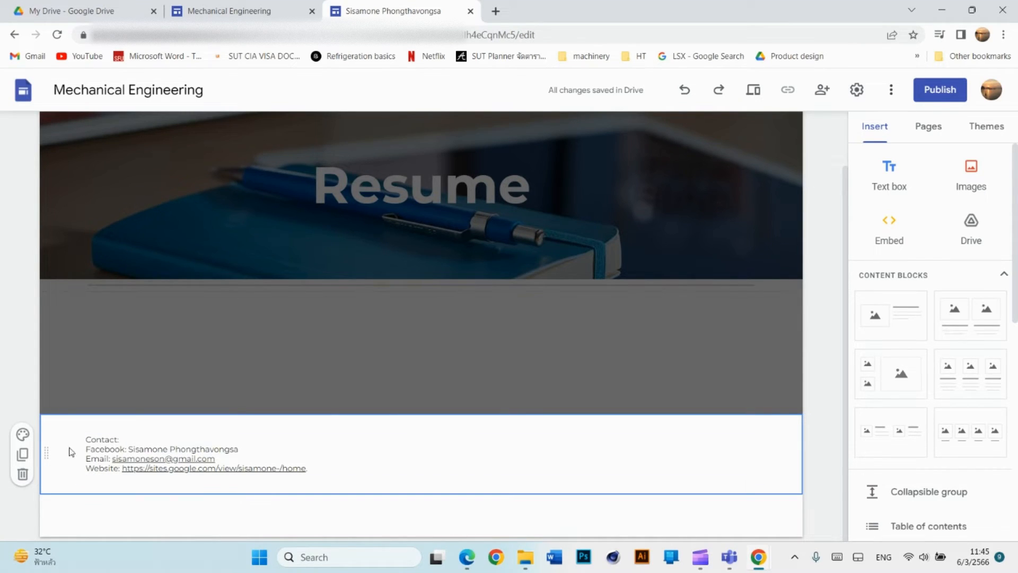
Delete the contact section, undo the deletion, and apply the light grey Style 2 colours.
left_click(27, 474)
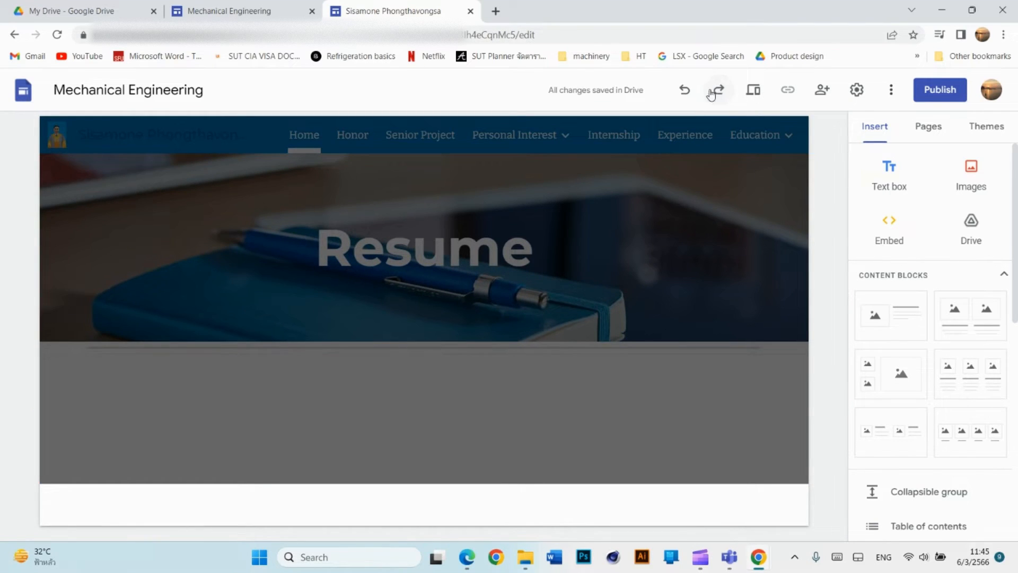
left_click(685, 90)
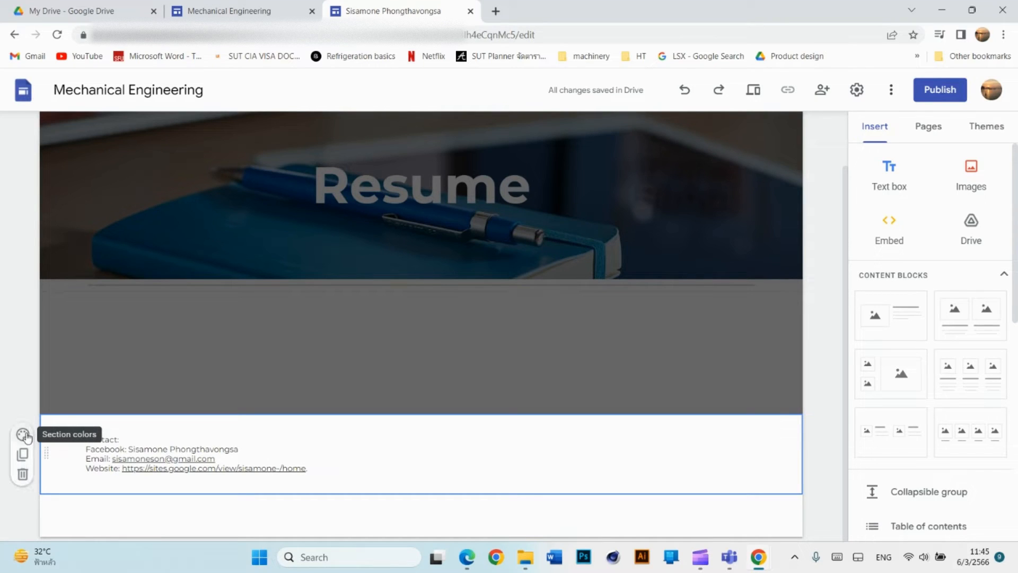
left_click(24, 435)
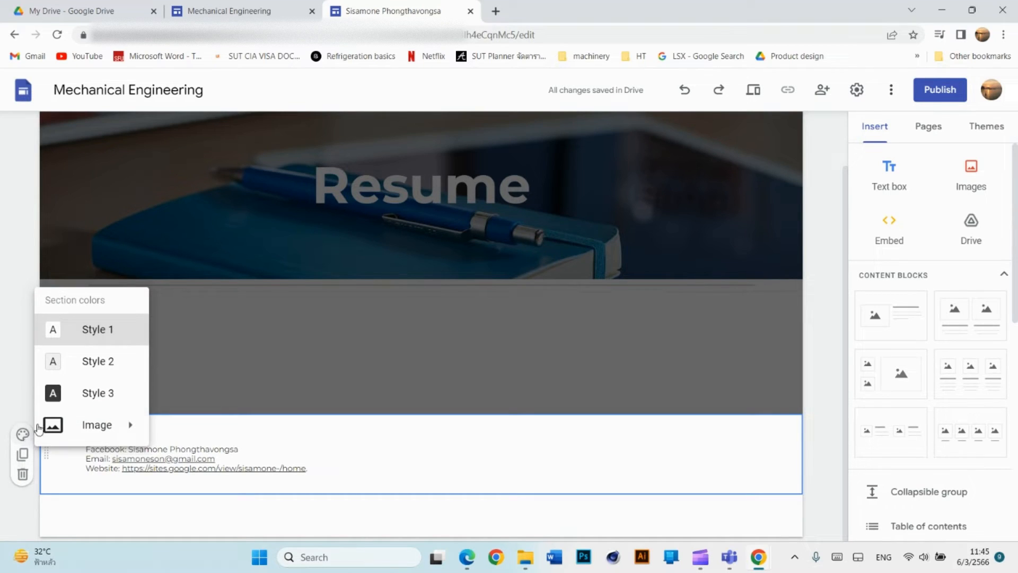
left_click(99, 364)
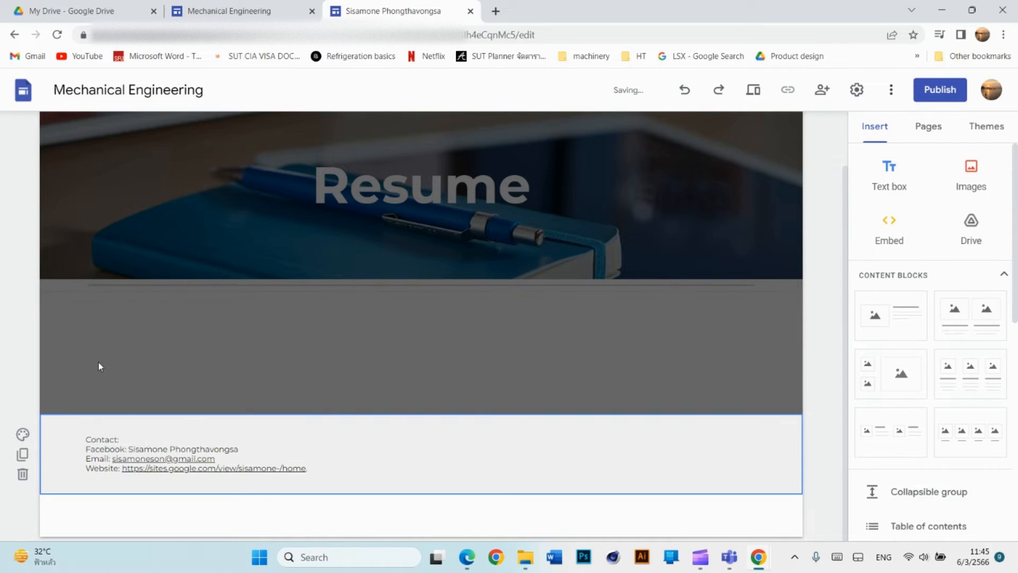
Try the dark Style 3 on the footer, then switch it back to light grey Style 2.
left_click(23, 434)
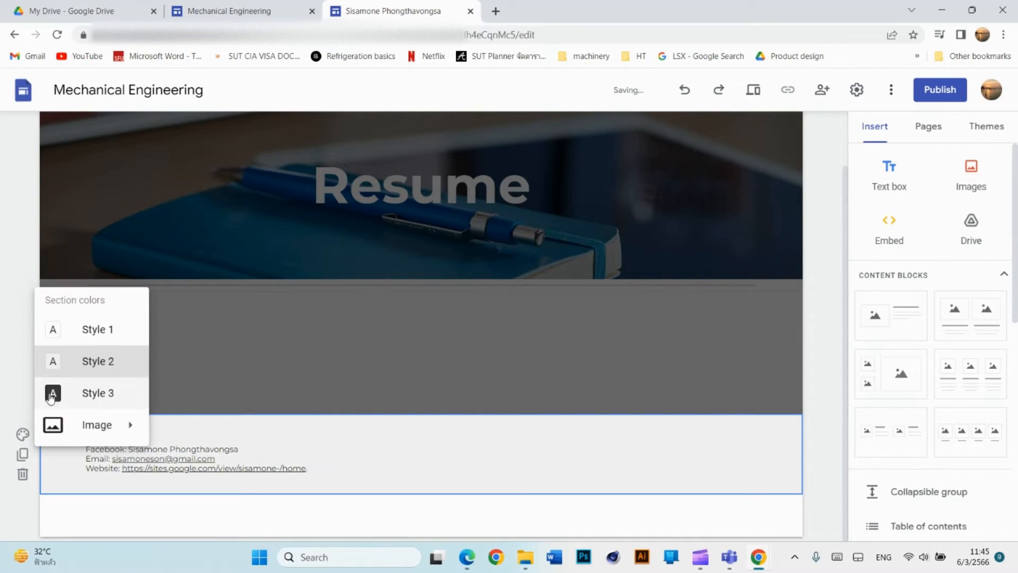
left_click(95, 391)
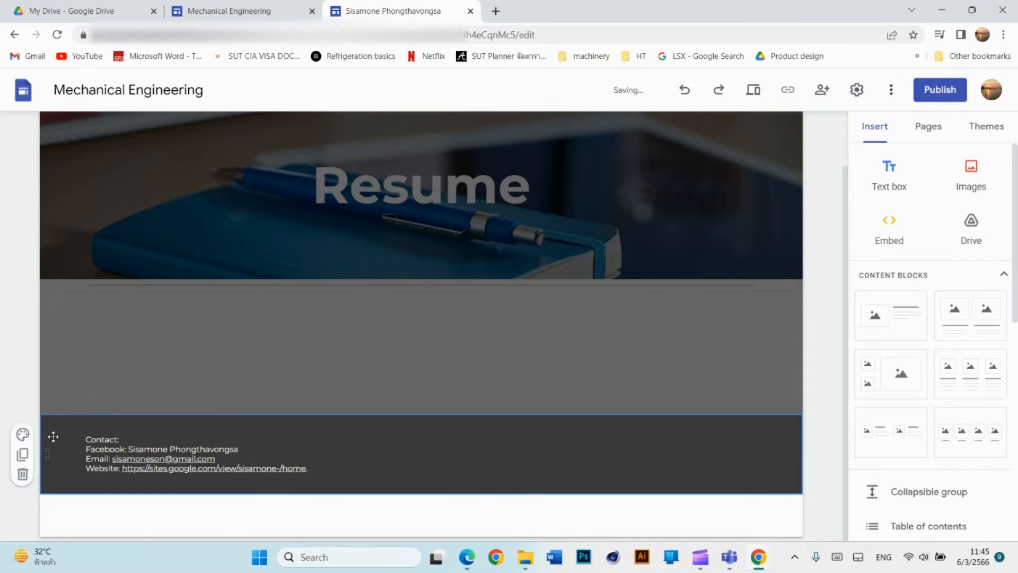
left_click(23, 436)
mouse_move(118, 427)
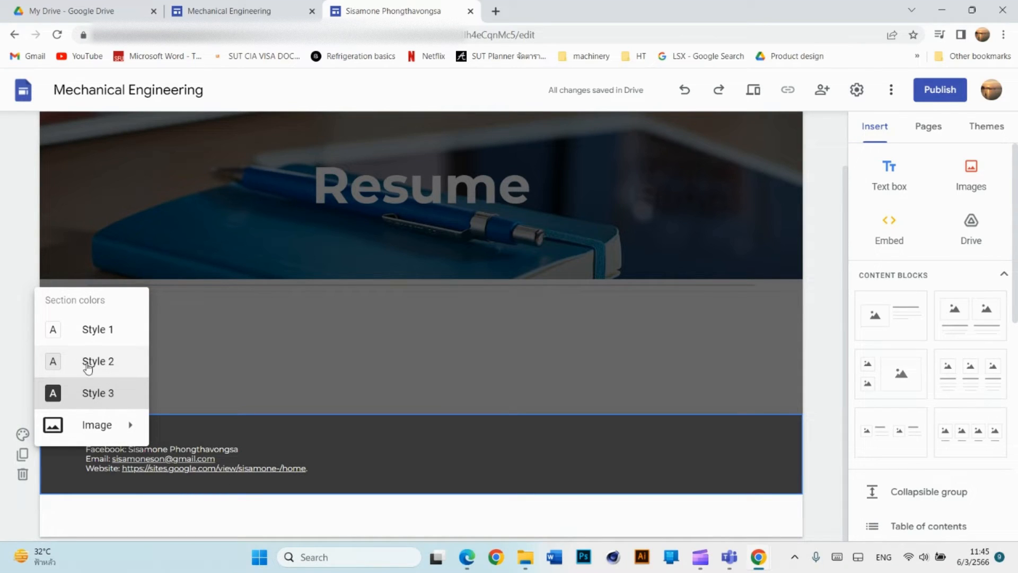
left_click(104, 360)
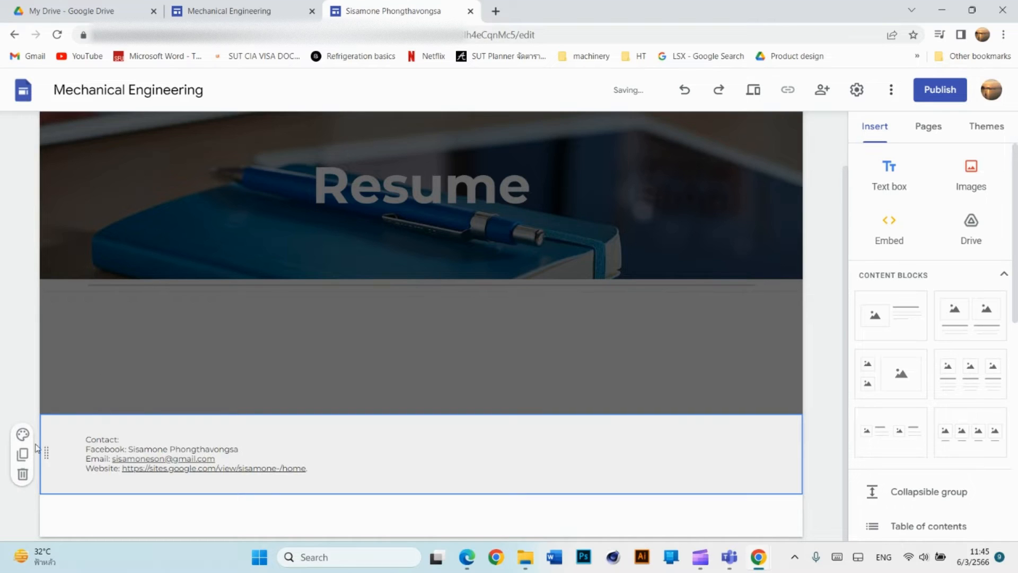
left_click(22, 434)
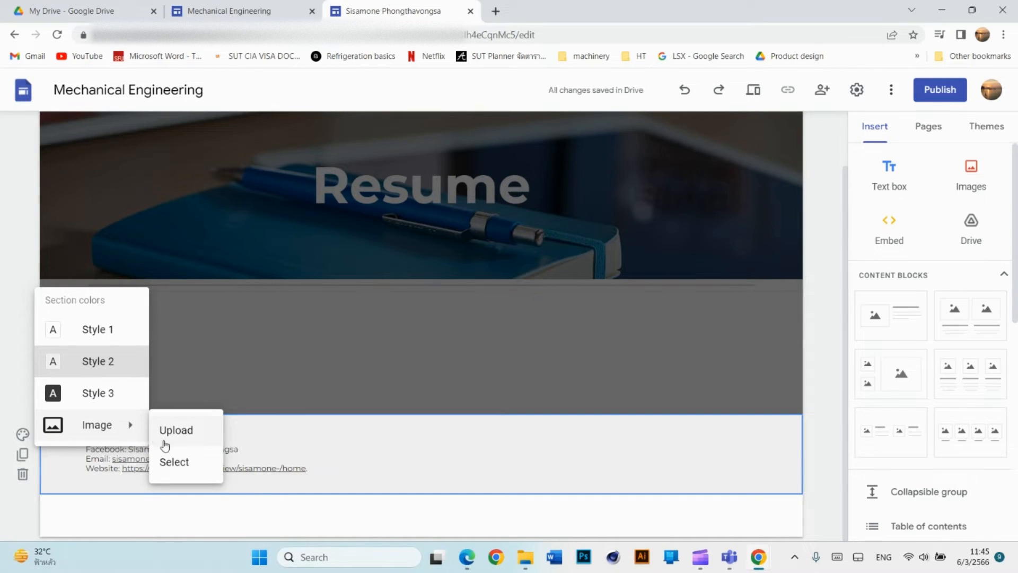
Set the blue chevron pattern from the expanded '4 more' gallery images as the footer background.
left_click(186, 463)
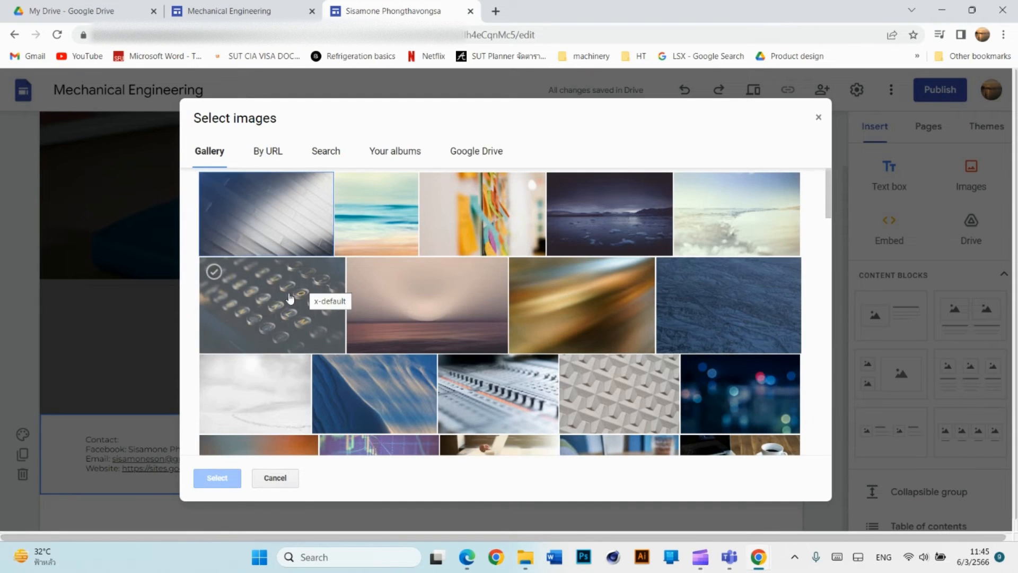
scroll(424, 297, "down", 10)
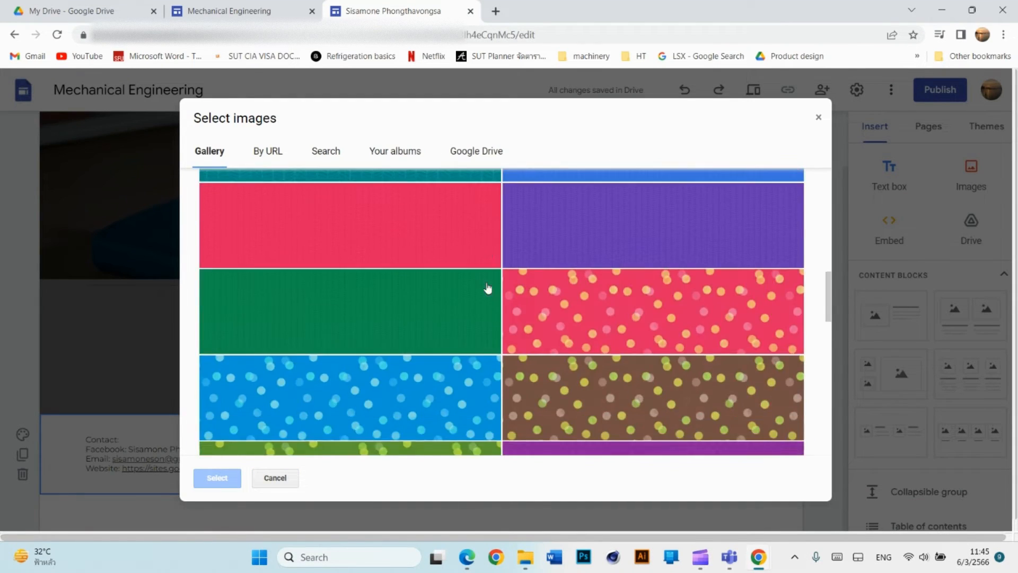
scroll(488, 289, "down", 10)
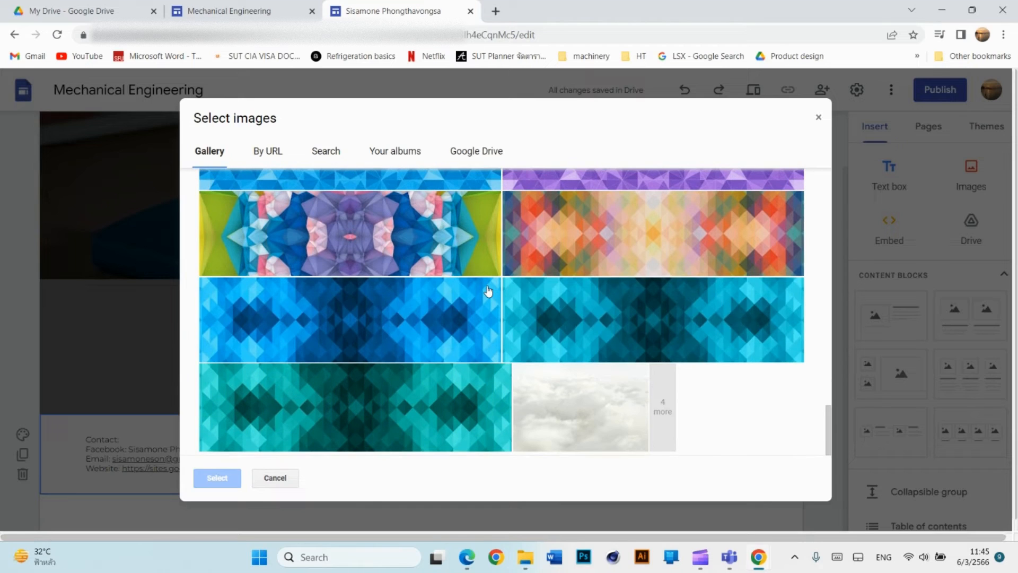
scroll(572, 363, "up", 5)
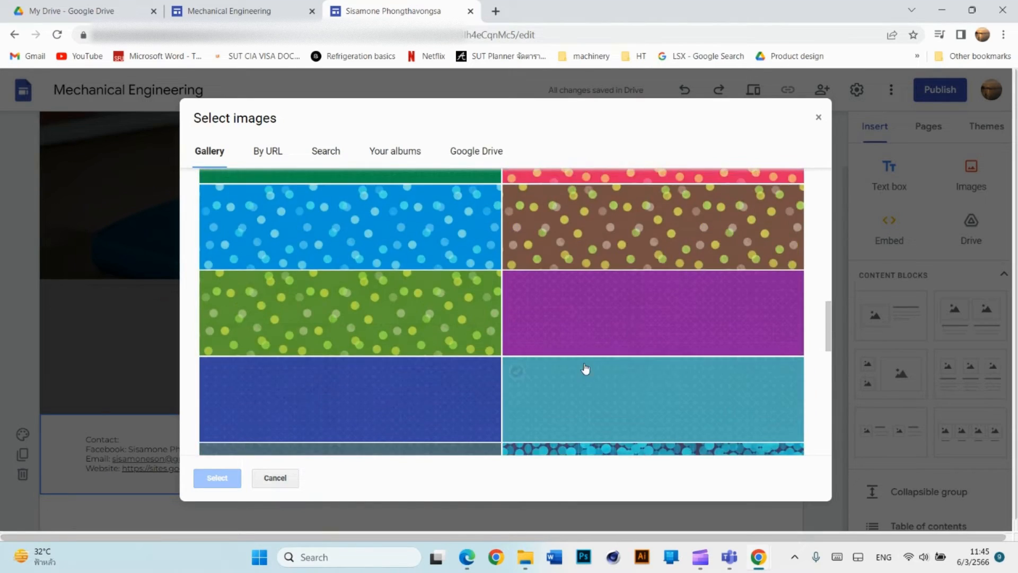
scroll(578, 366, "up", 10)
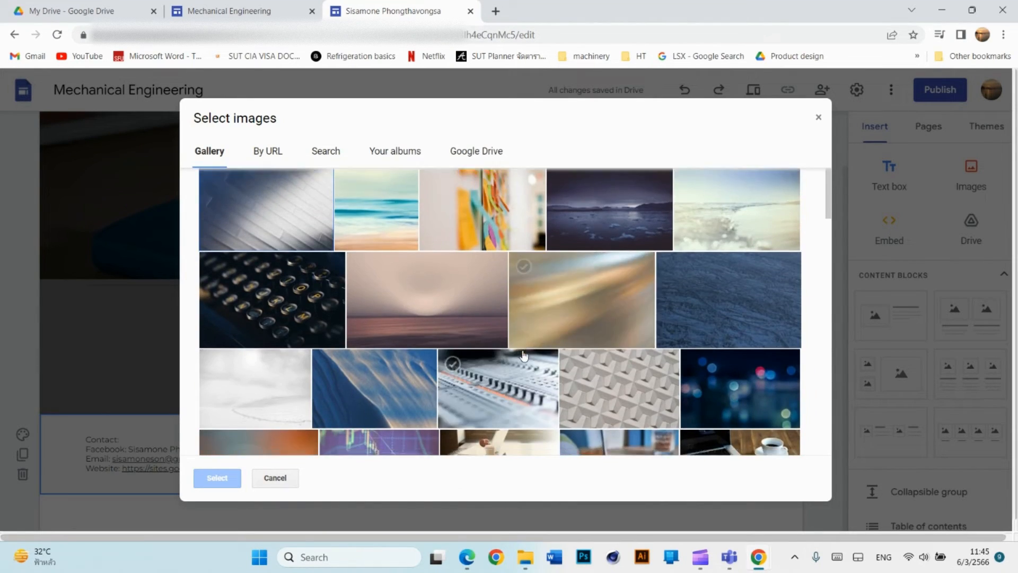
scroll(524, 355, "down", 10)
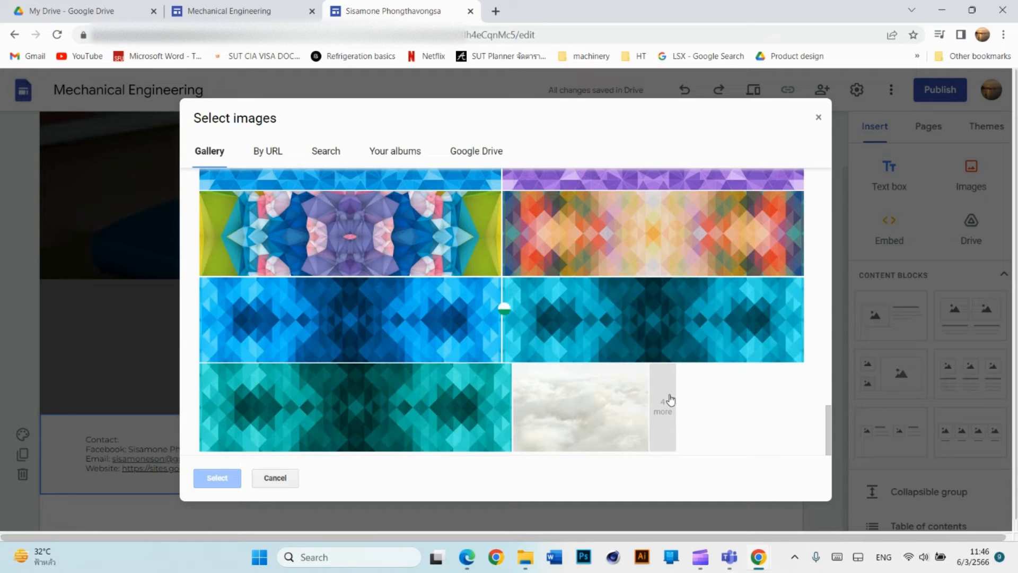
left_click(663, 403)
scroll(552, 406, "down", 1)
scroll(540, 397, "up", 6)
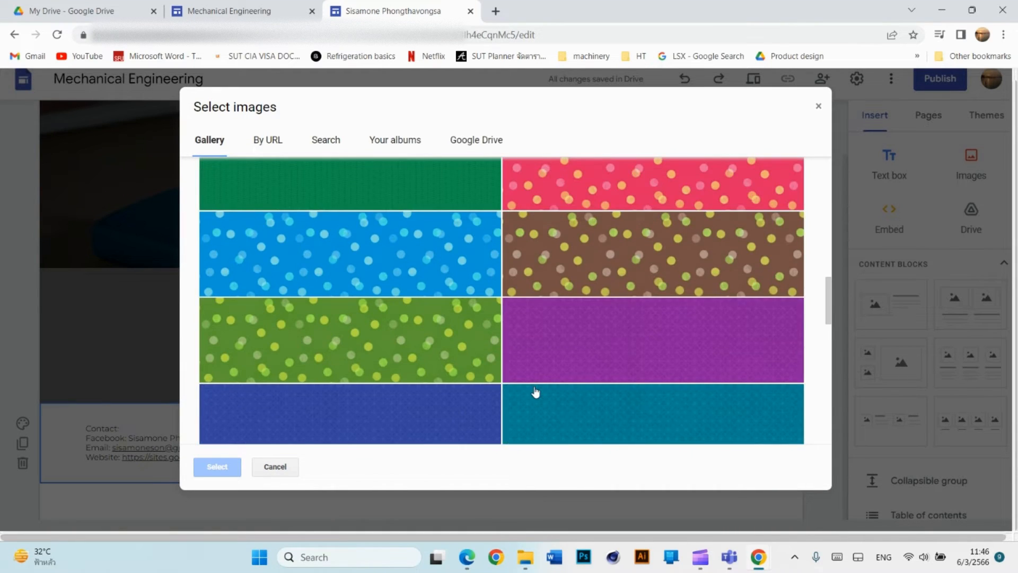
scroll(536, 387, "down", 2)
scroll(535, 387, "up", 2)
scroll(536, 386, "down", 4)
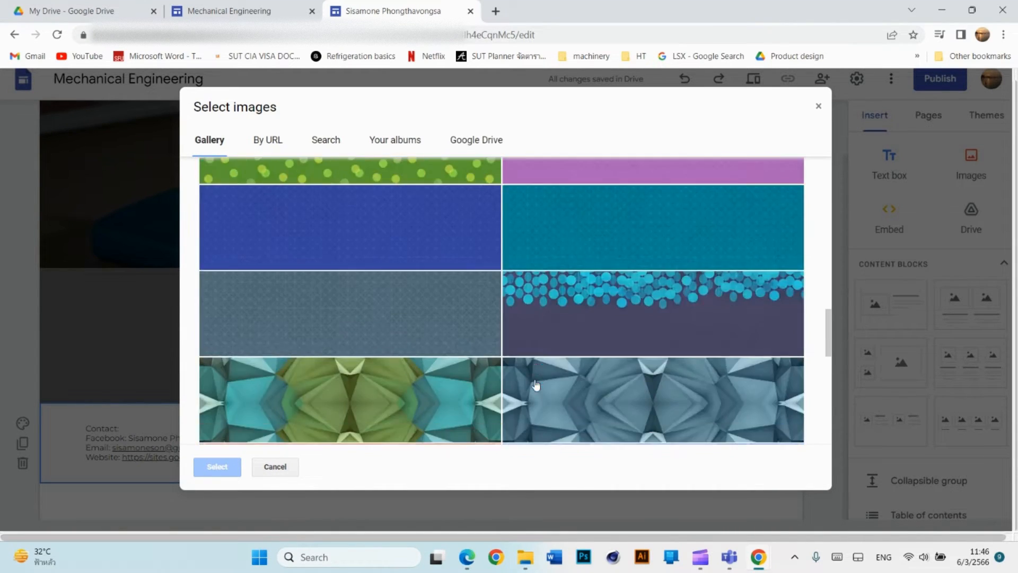
scroll(536, 386, "up", 8)
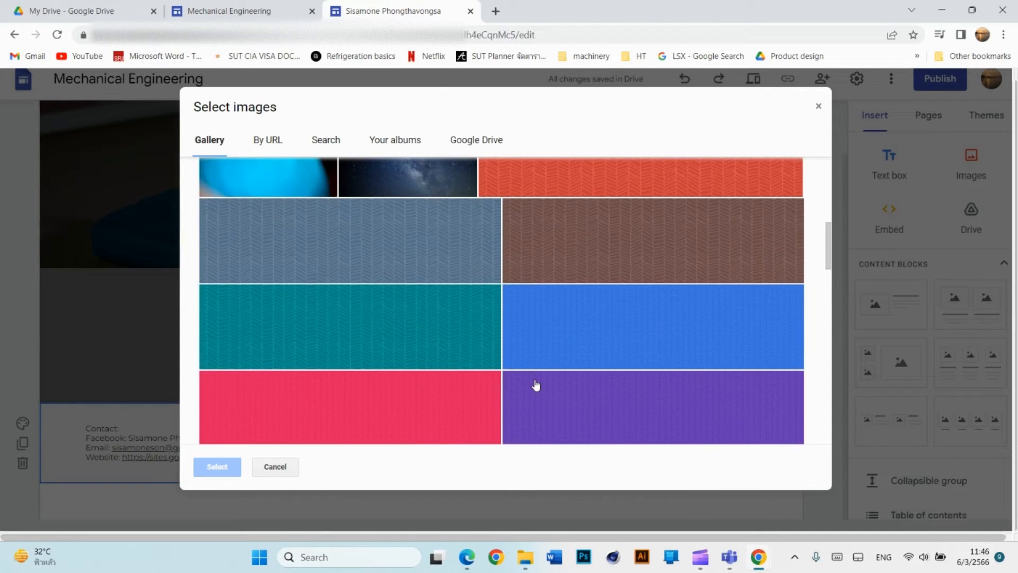
scroll(536, 386, "up", 2)
scroll(536, 385, "down", 2)
left_click(555, 336)
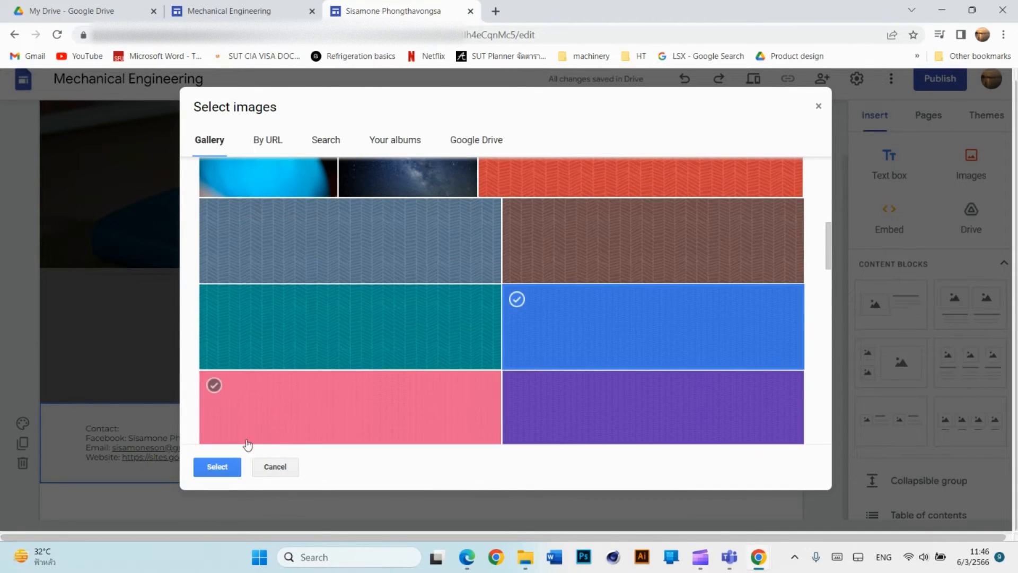
left_click(218, 467)
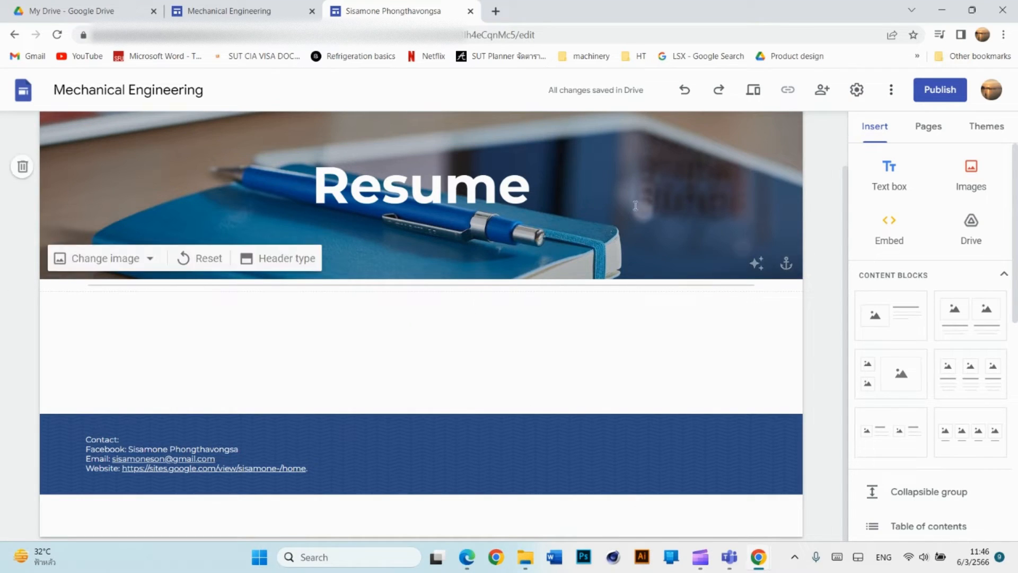
Preview the Resume page at tablet and phone widths, then close the preview.
left_click(755, 92)
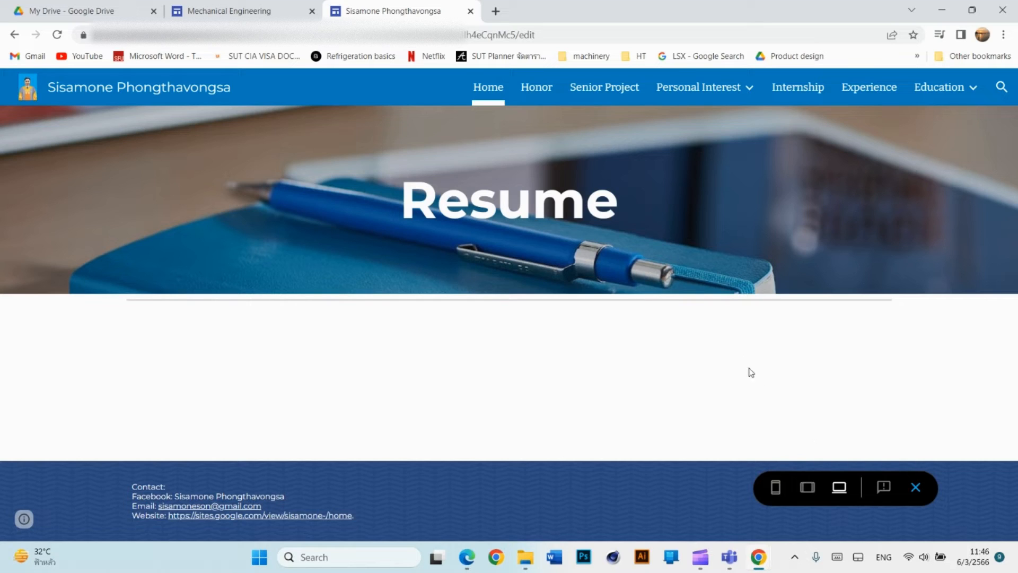
left_click(807, 486)
left_click(775, 487)
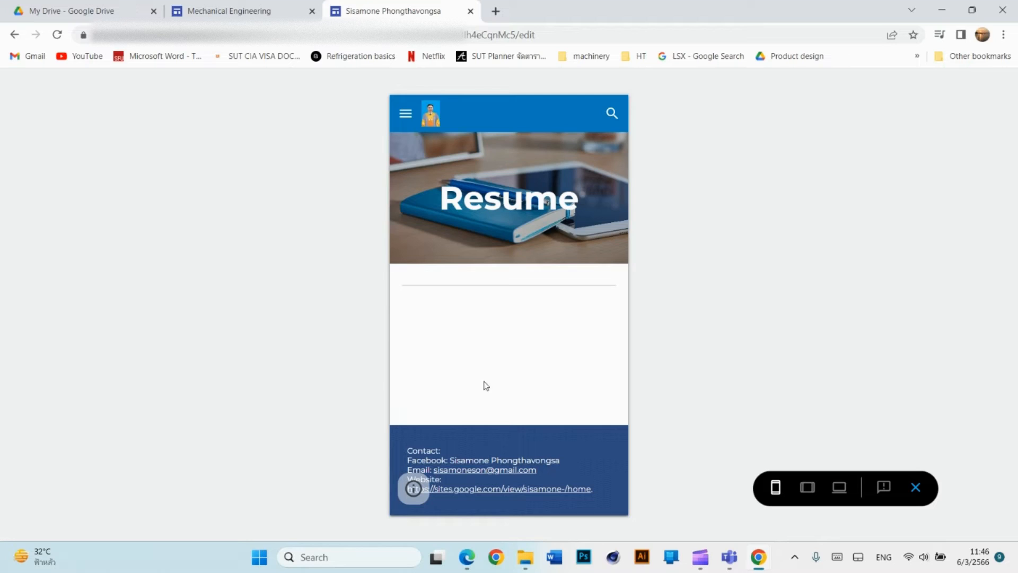
left_click(915, 487)
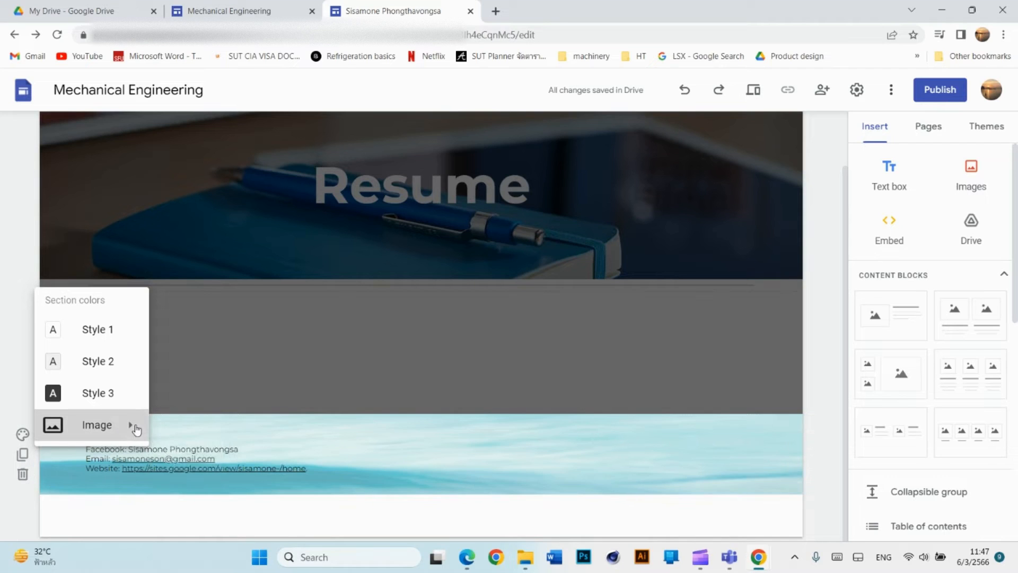
Swap the footer background for the pale grey diagonal-lines gallery photo.
left_click(175, 461)
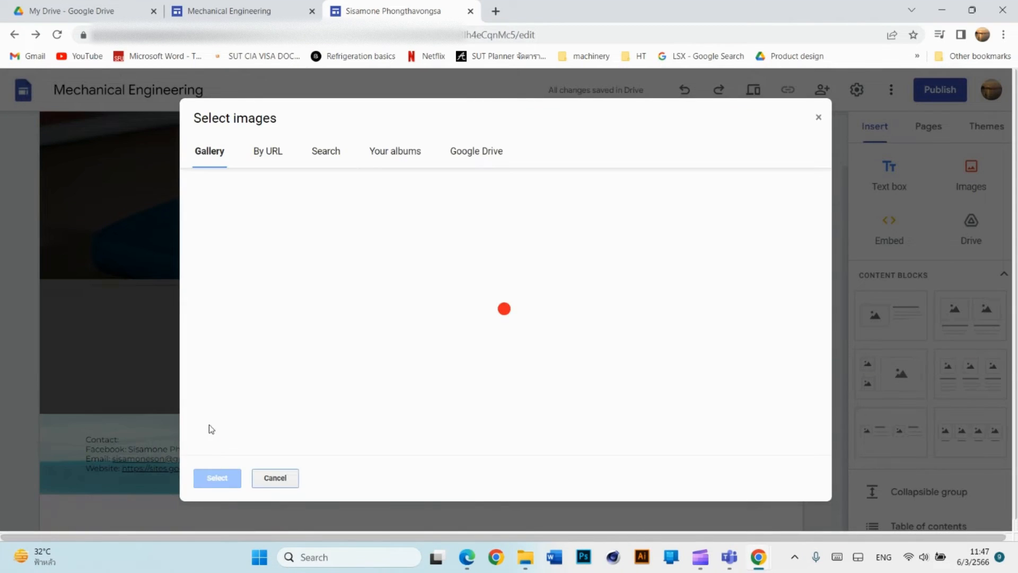
scroll(583, 275, "down", 4)
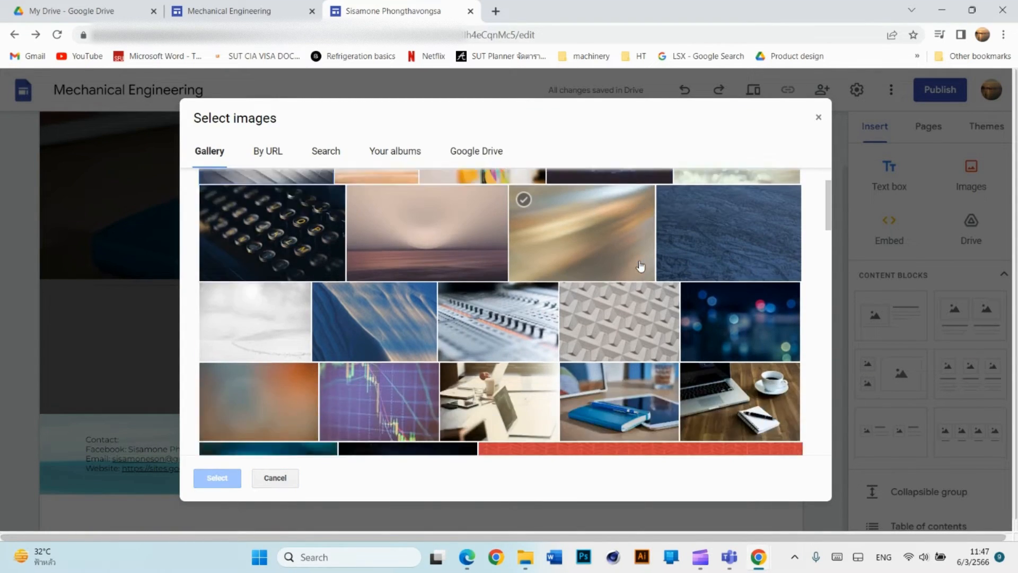
scroll(560, 273, "down", 10)
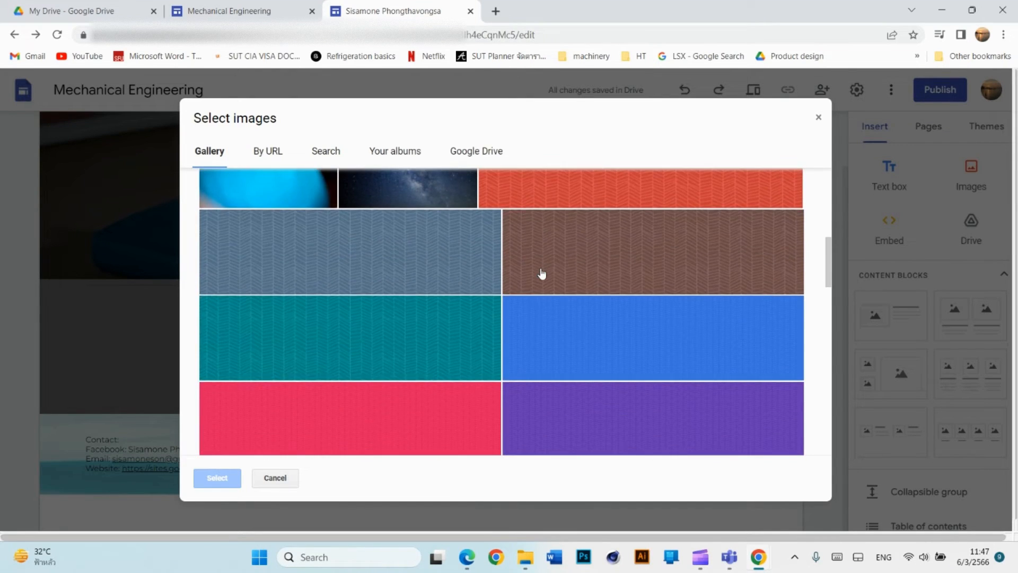
scroll(541, 273, "down", 6)
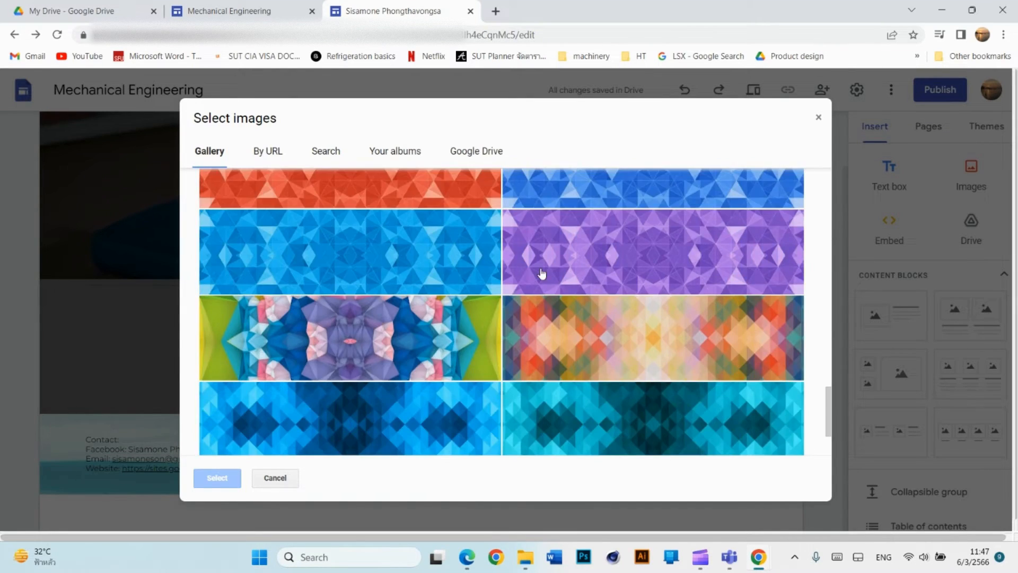
scroll(541, 273, "up", 8)
scroll(542, 273, "up", 8)
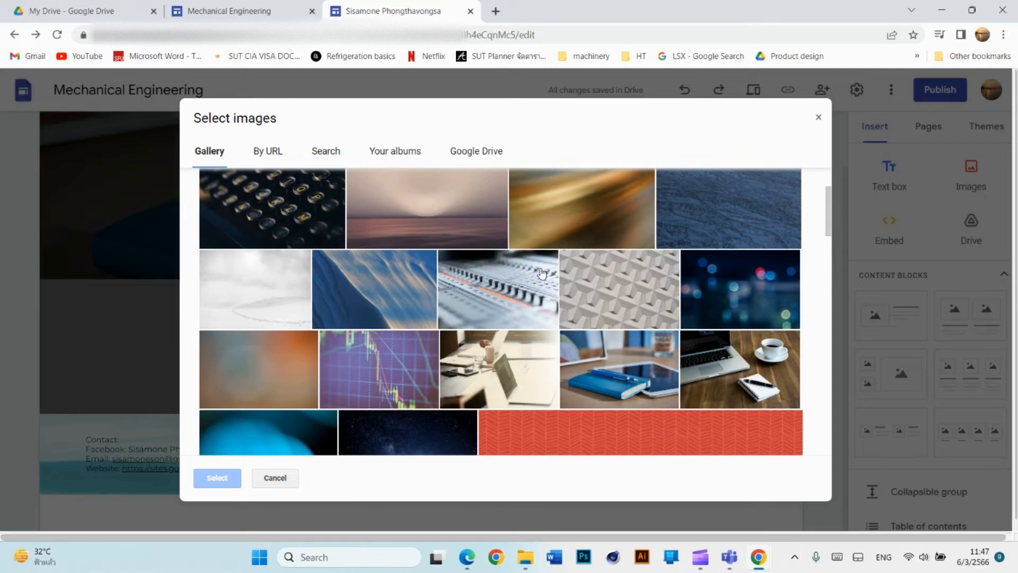
scroll(493, 302, "up", 3)
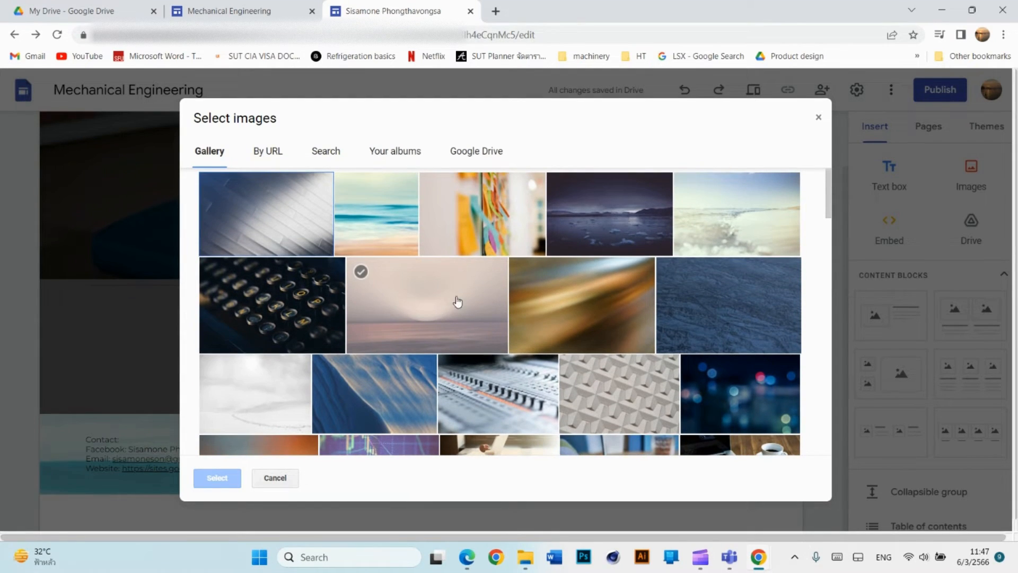
left_click(297, 234)
left_click(217, 477)
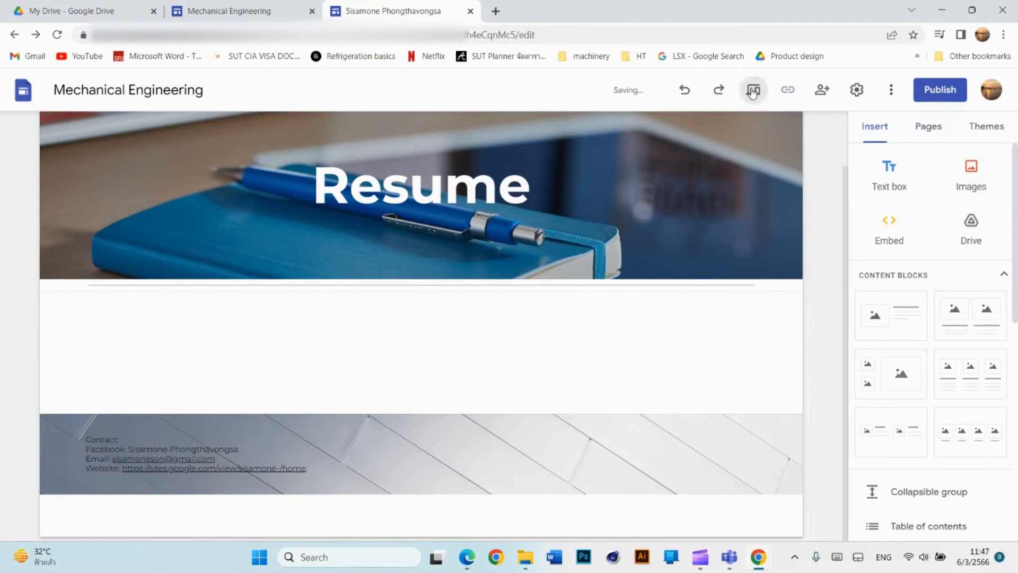
Preview the page and follow the footer's website link to the Mechanical Engineering home page.
left_click(752, 90)
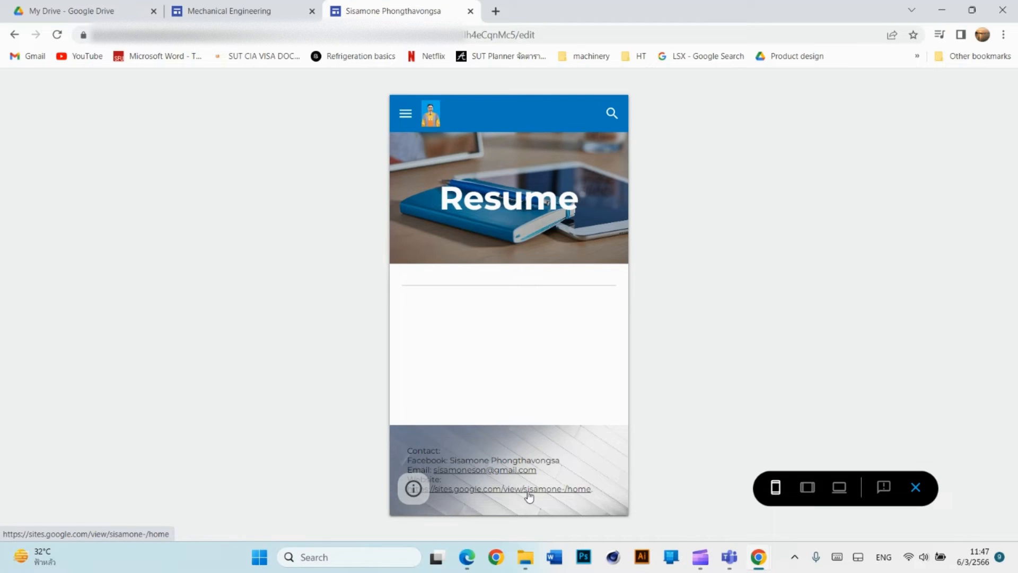
left_click(528, 493)
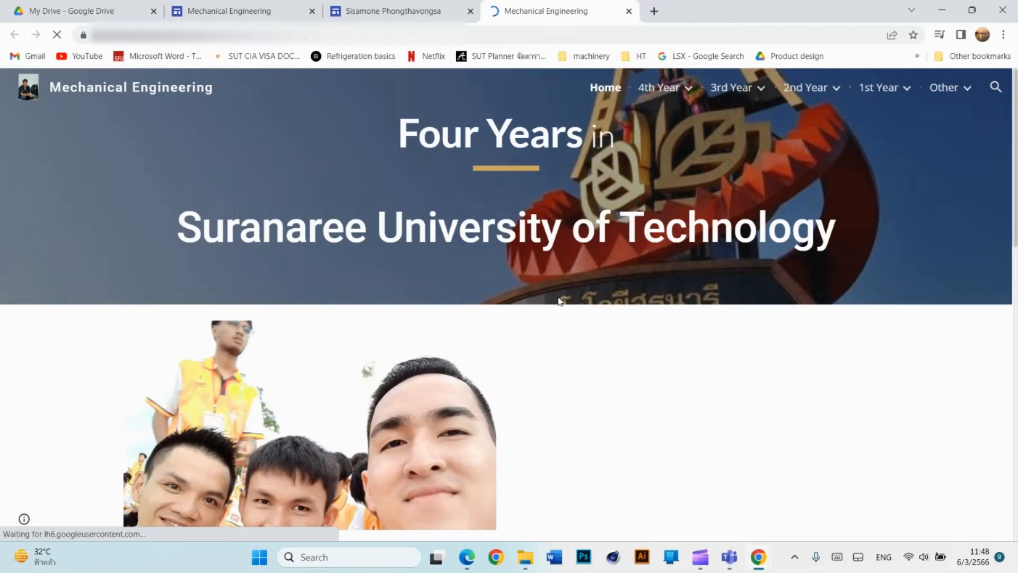
scroll(560, 301, "down", 15)
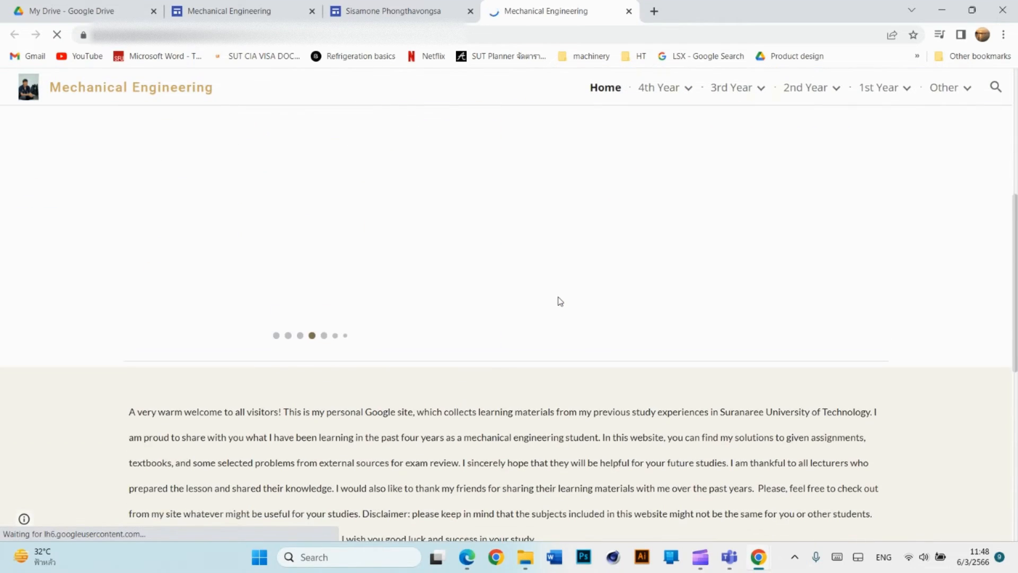
scroll(560, 301, "down", 2)
scroll(559, 301, "up", 10)
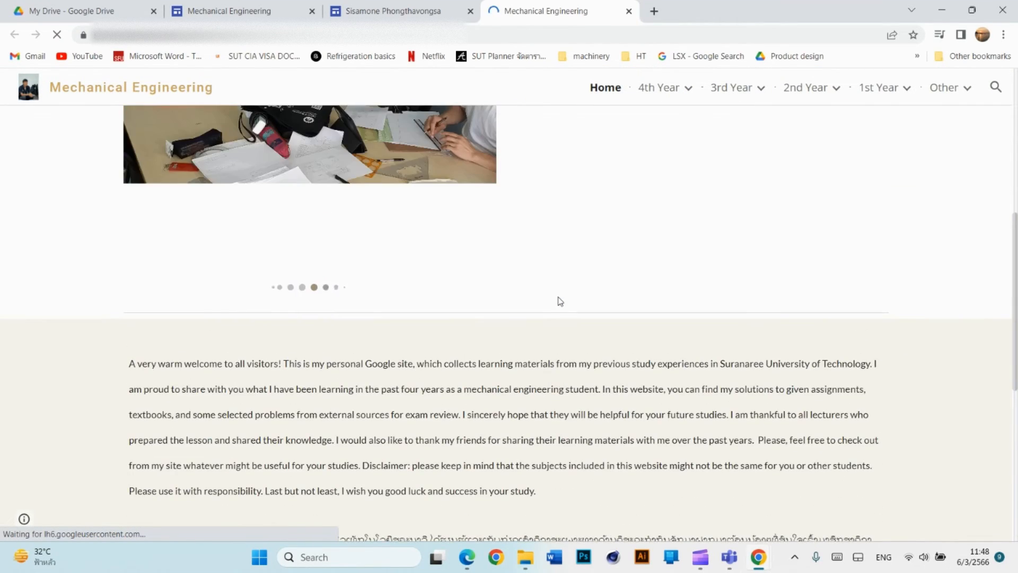
scroll(560, 301, "down", 10)
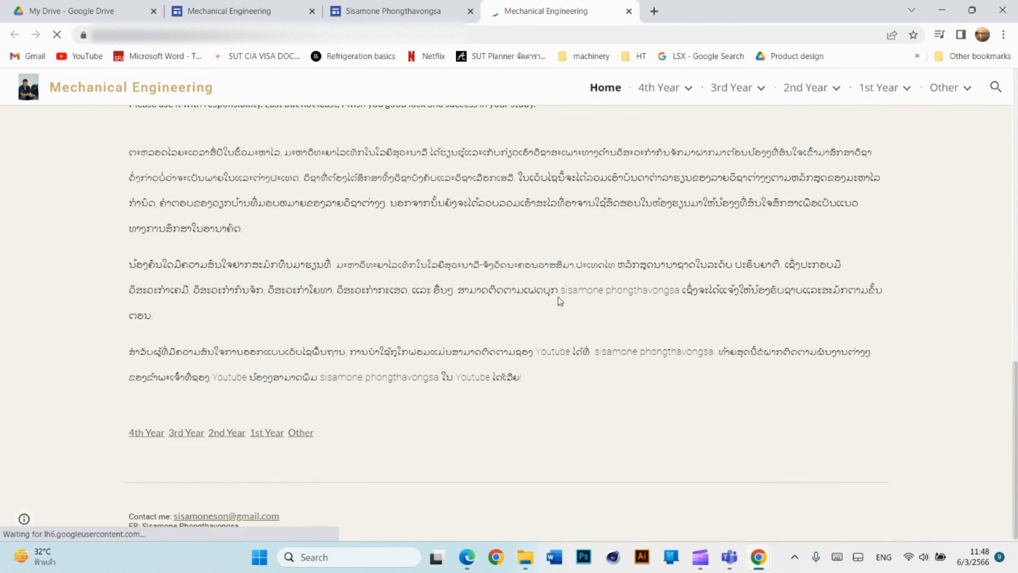
scroll(559, 301, "up", 15)
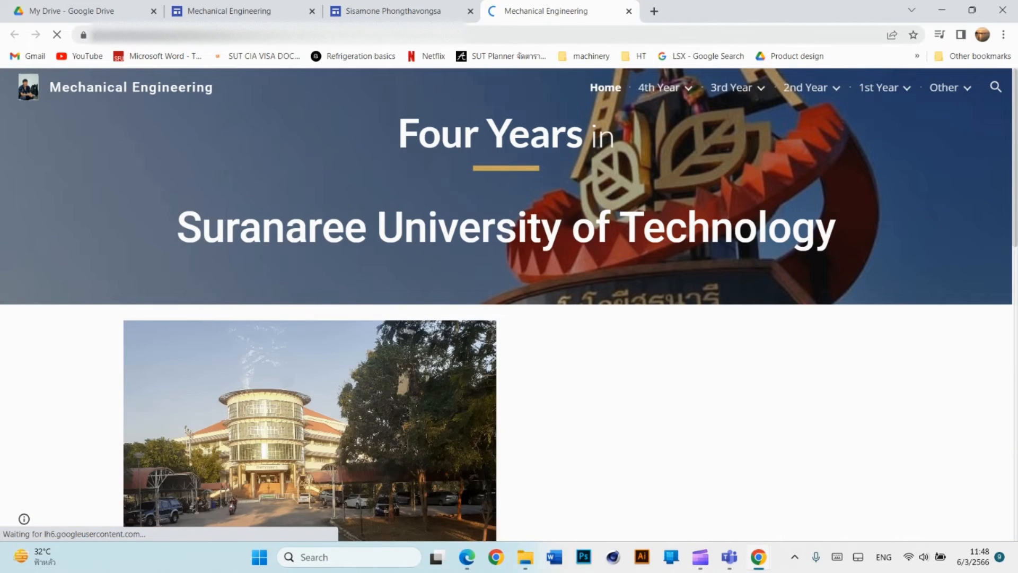
Close the opened home page tab and exit the preview.
left_click(403, 12)
left_click(516, 11)
left_click(438, 13)
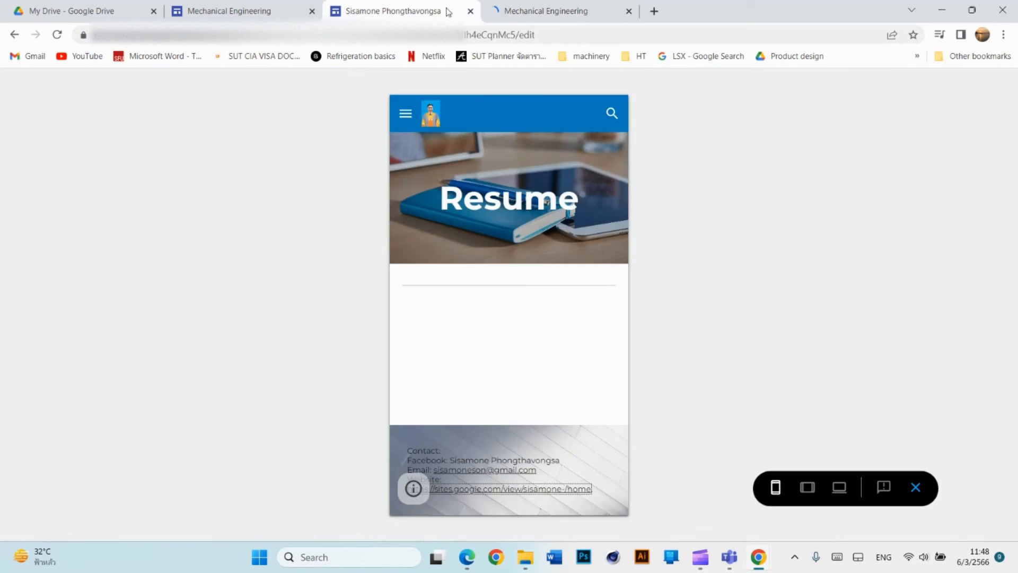
left_click(523, 11)
left_click(629, 12)
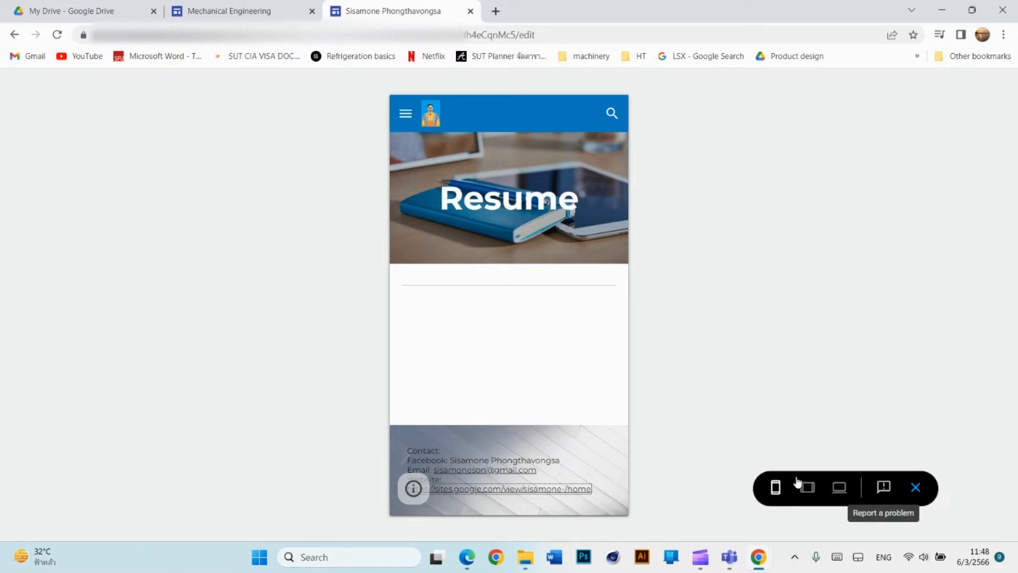
left_click(530, 488)
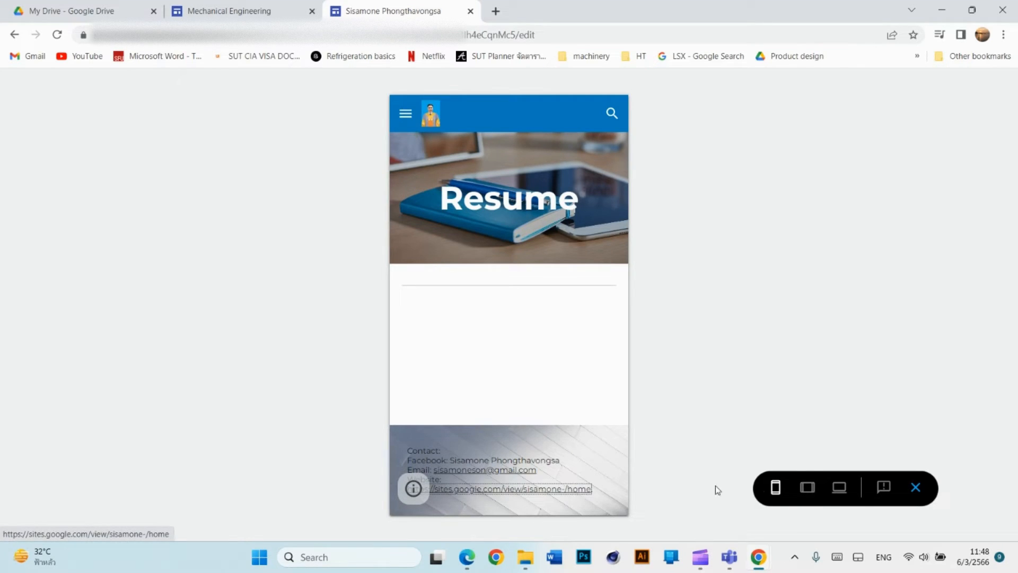
left_click(914, 487)
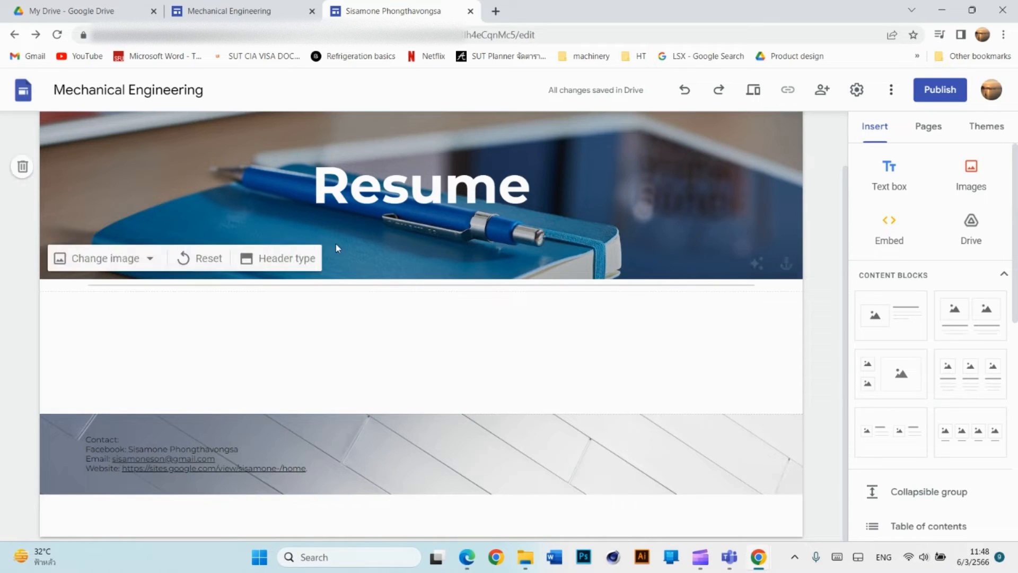
Select 'Contact:' in the footer text and make it bold.
left_click(124, 454)
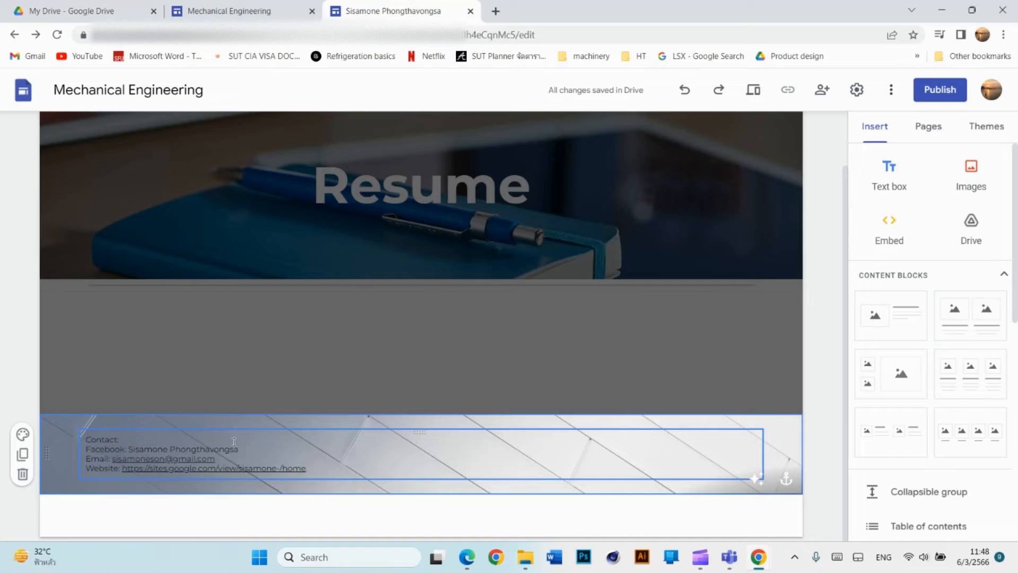
left_click(159, 435)
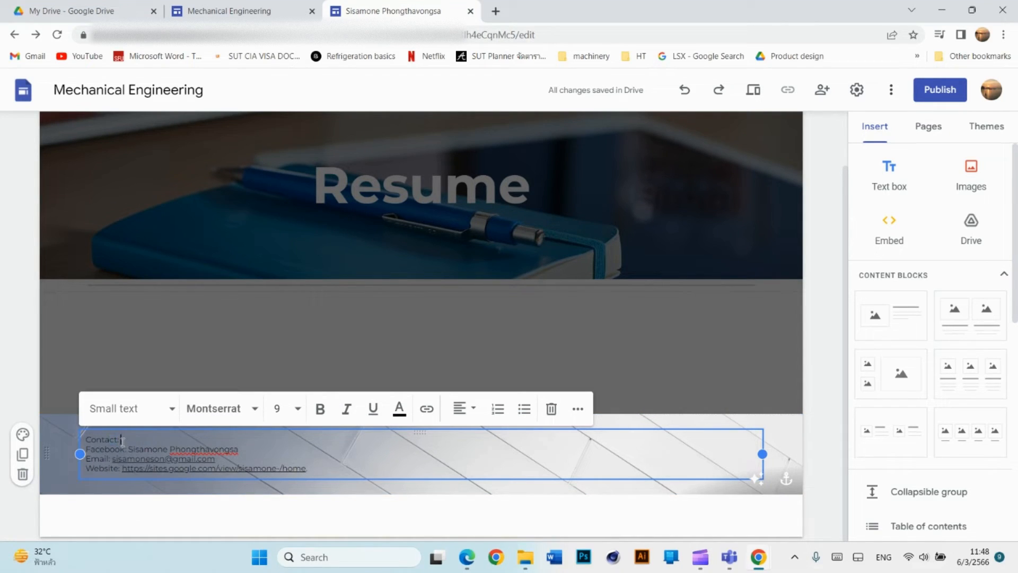
left_click_drag(110, 439, 92, 441)
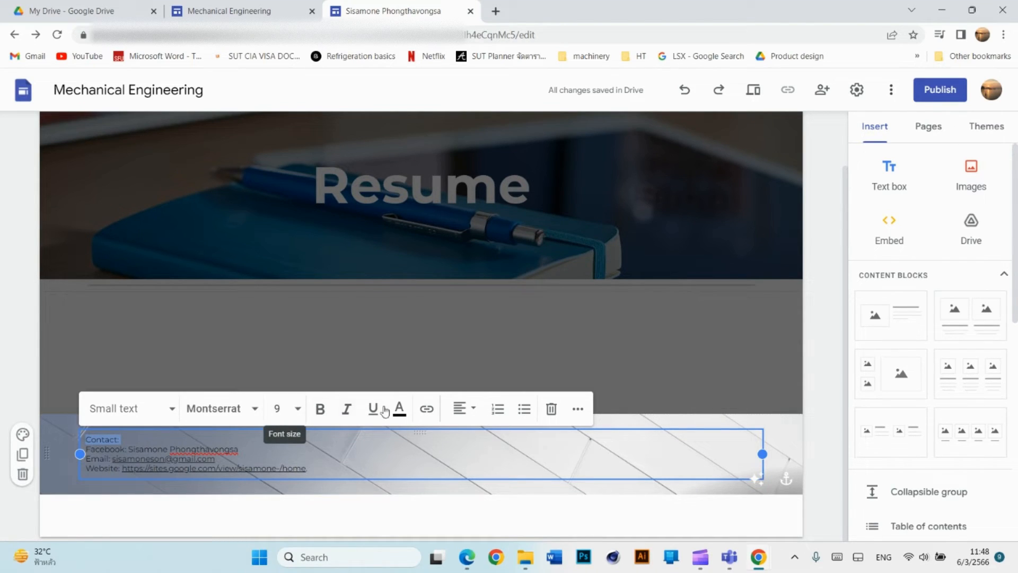
left_click(253, 413)
left_click(254, 412)
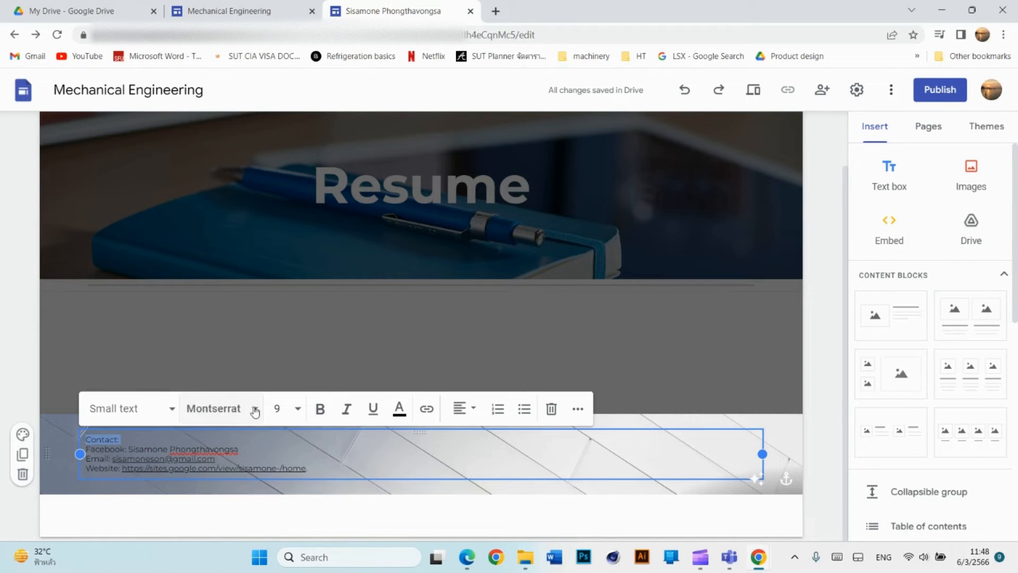
left_click(319, 417)
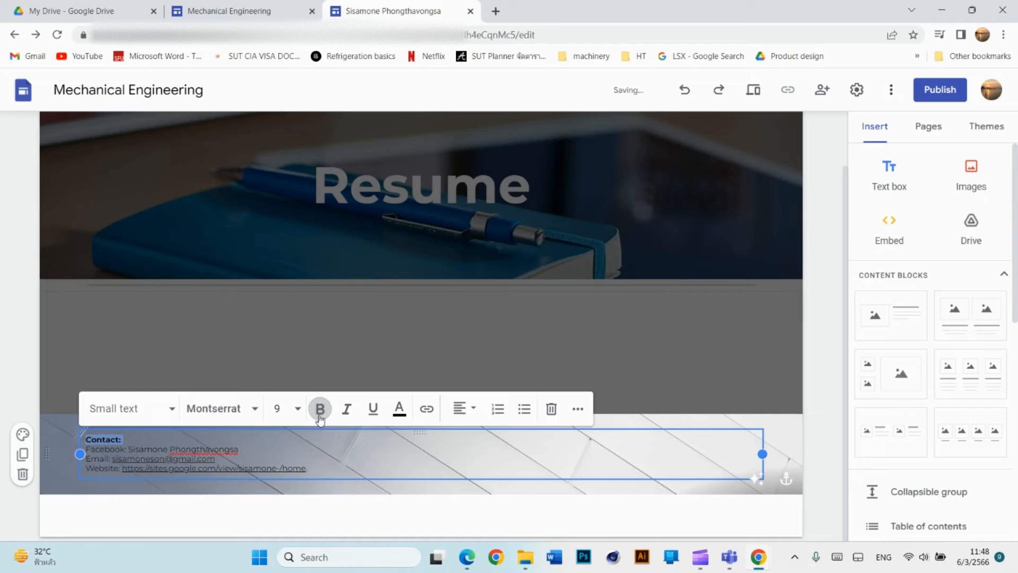
left_click(348, 411)
left_click(318, 409)
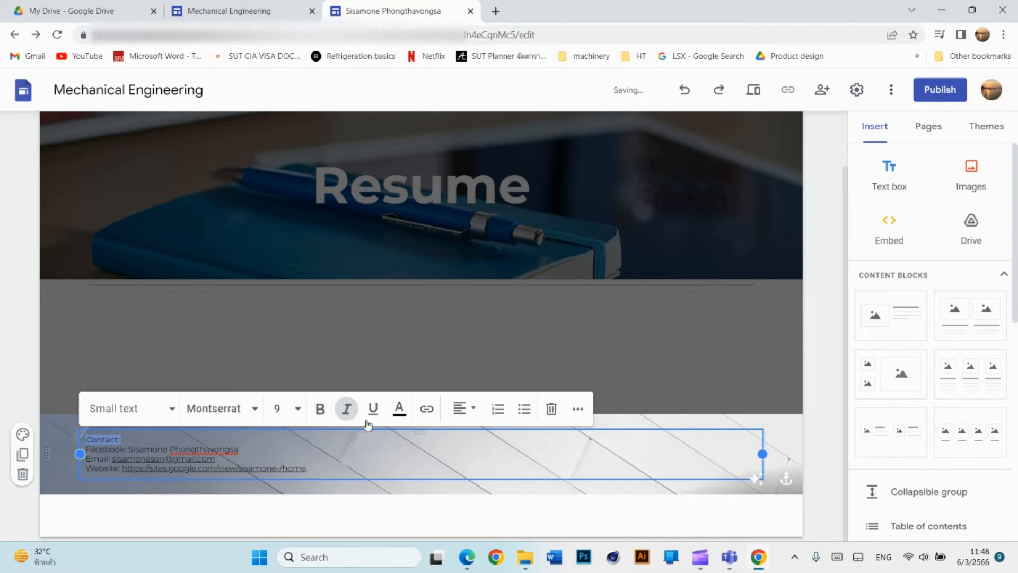
left_click(345, 411)
left_click(320, 410)
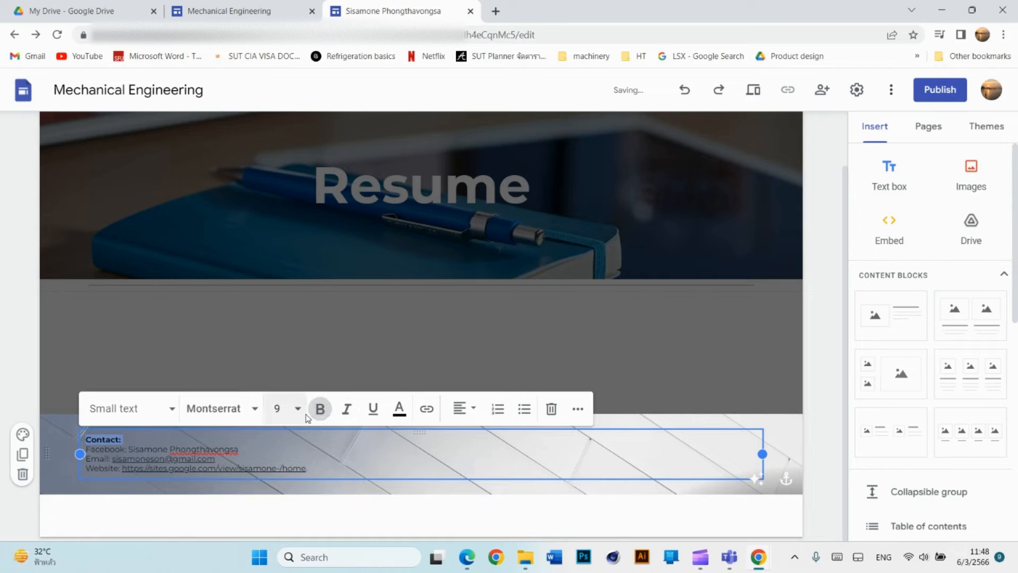
Set the Contact: label to font size 10 and check the footer in preview.
left_click(298, 409)
left_click(277, 176)
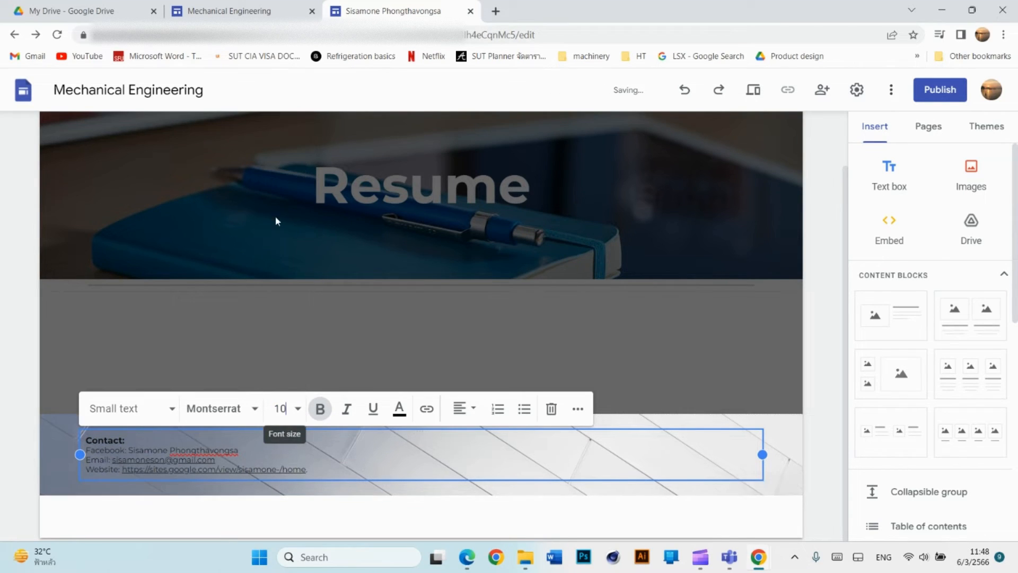
left_click(449, 467)
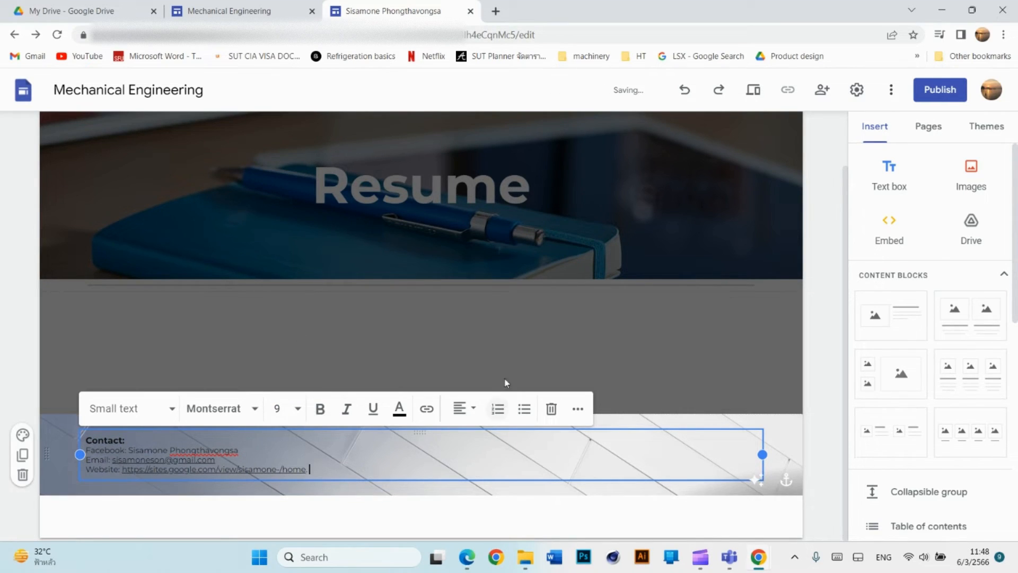
left_click(507, 347)
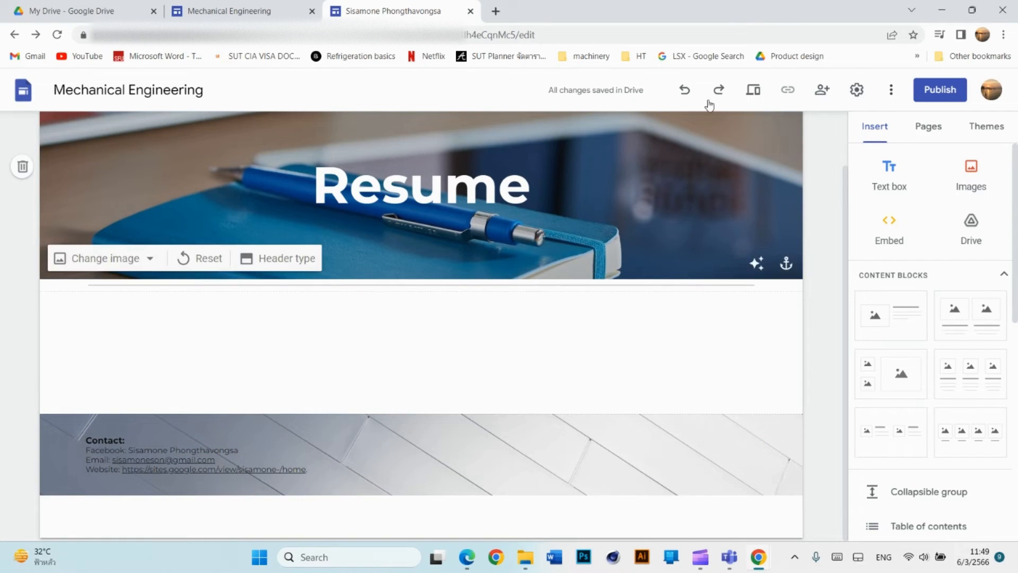
left_click(753, 90)
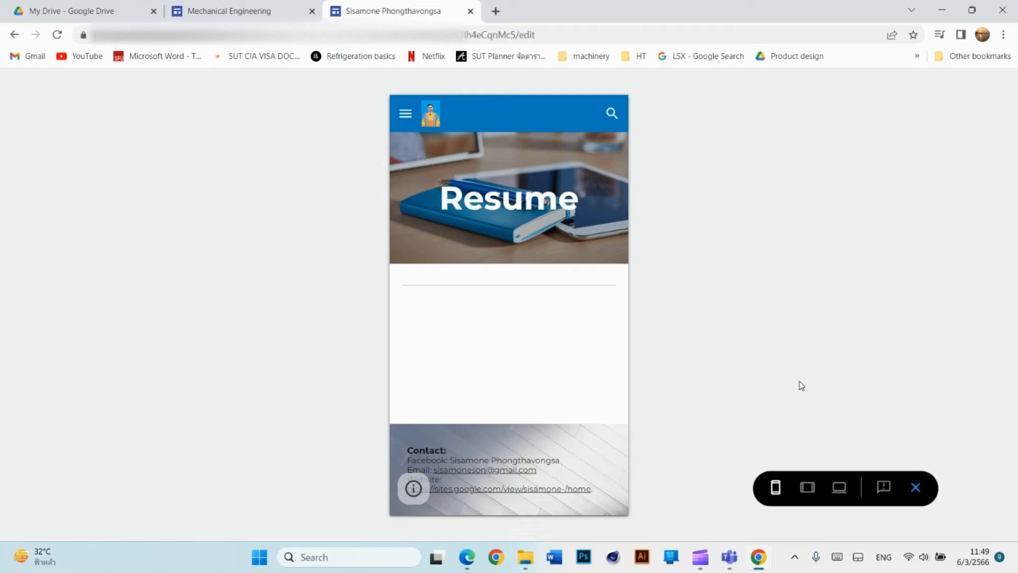
left_click(916, 488)
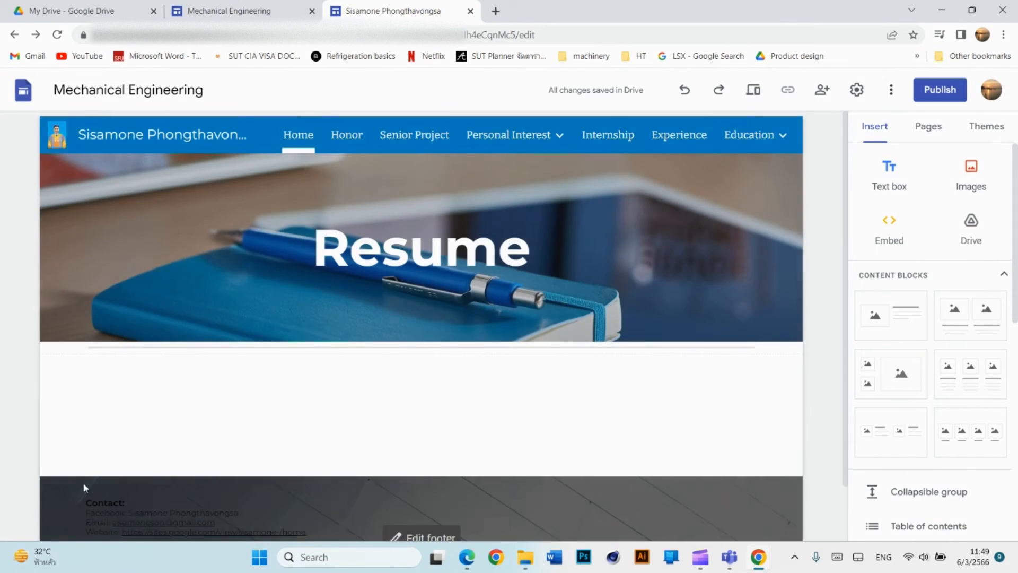
scroll(165, 407, "down", 1)
Try a plain white footer background, then settle on light grey Style 2.
left_click(166, 420)
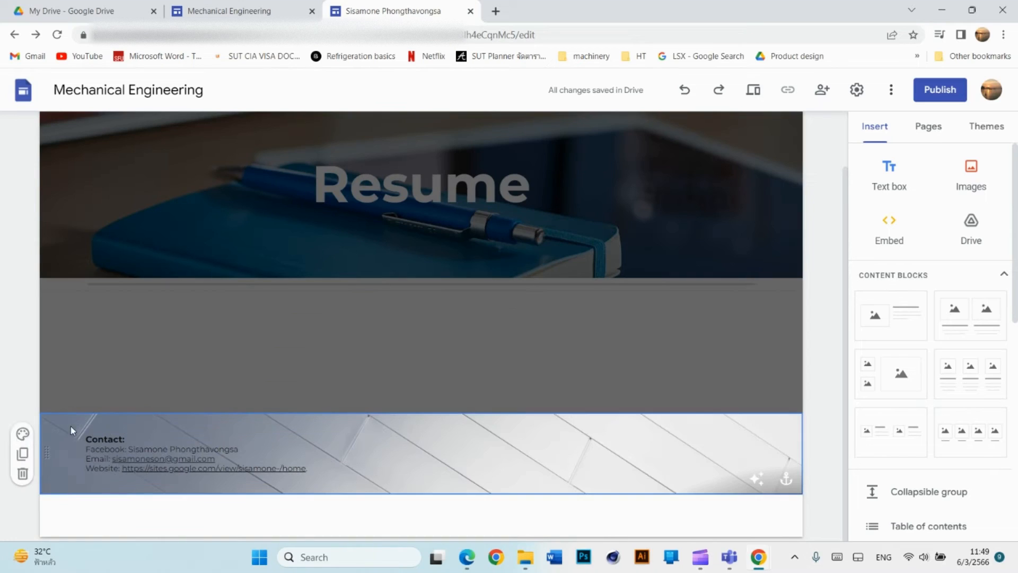
left_click(20, 432)
left_click(71, 330)
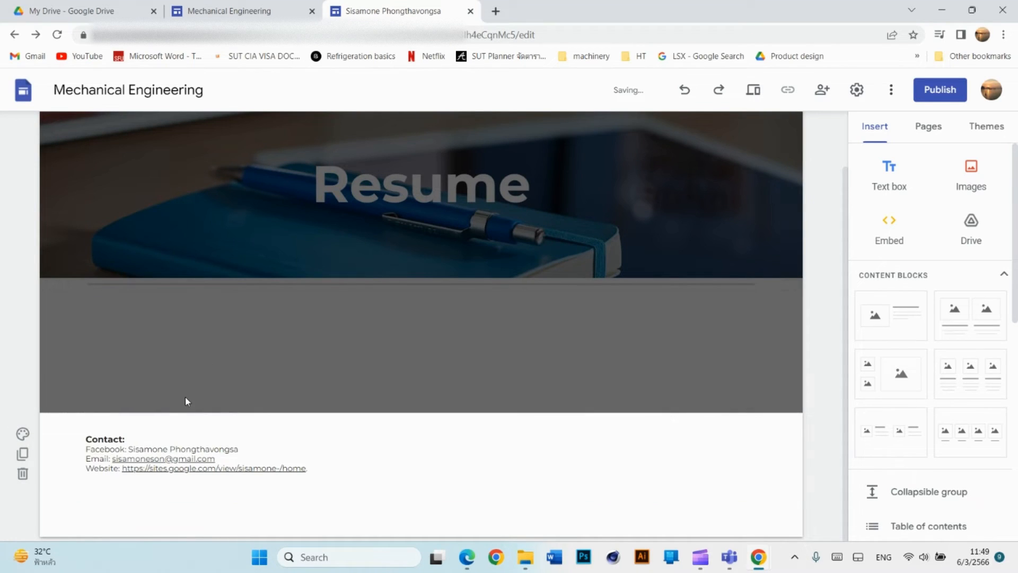
left_click(23, 433)
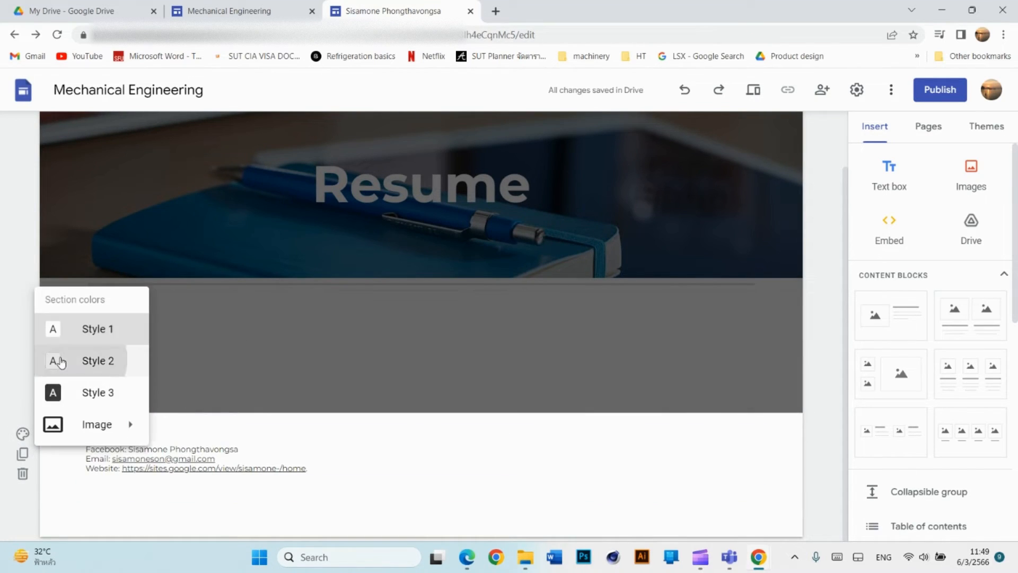
left_click(62, 361)
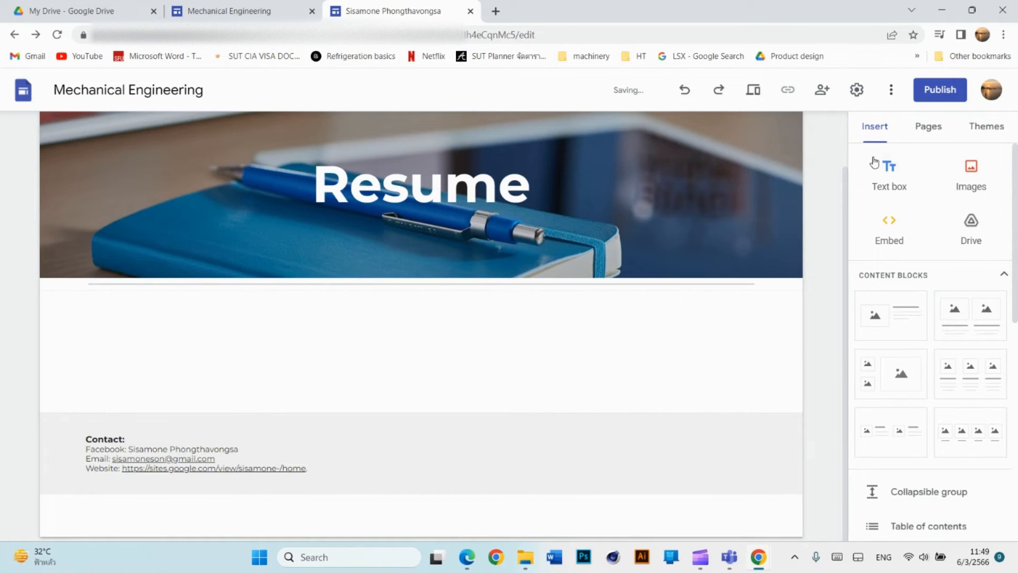
Preview the page to check the light grey footer.
left_click(753, 89)
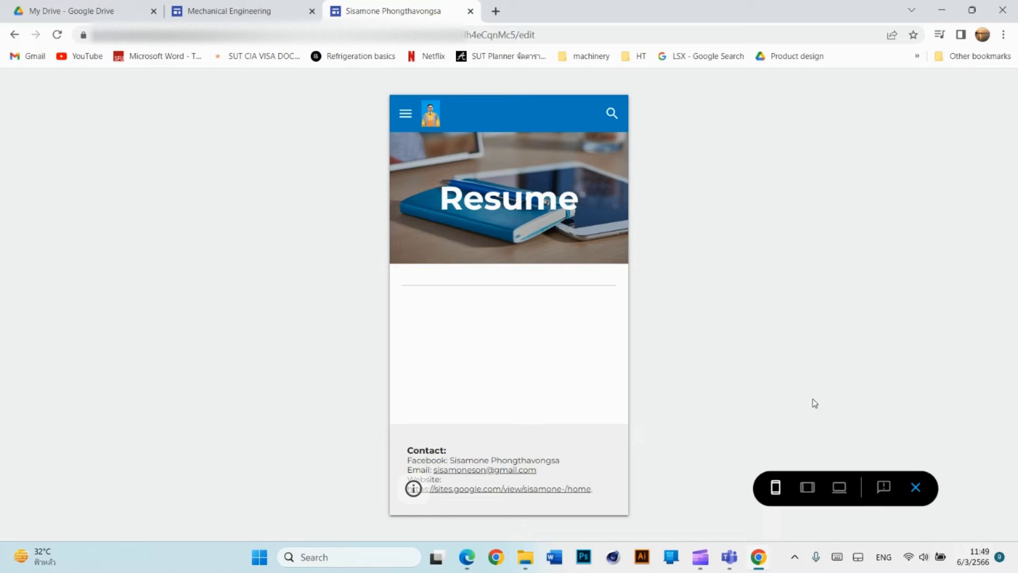
left_click(916, 487)
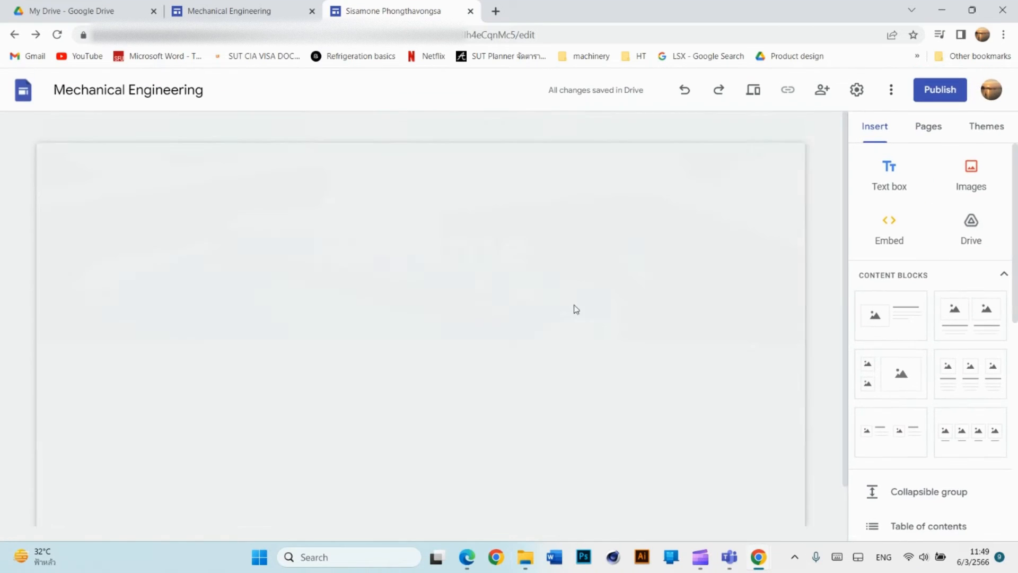
scroll(567, 392, "down", 1)
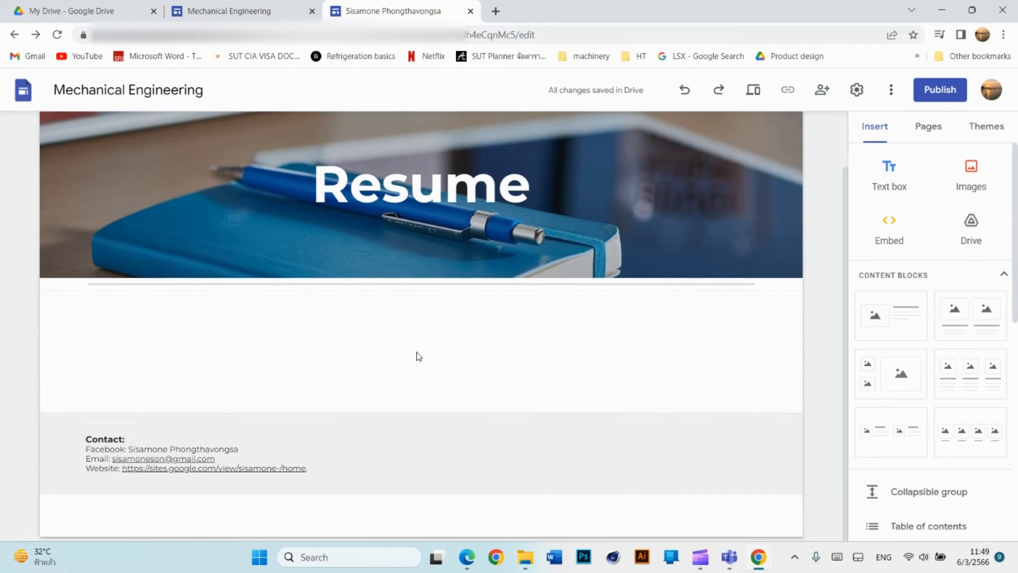
scroll(537, 307, "up", 1)
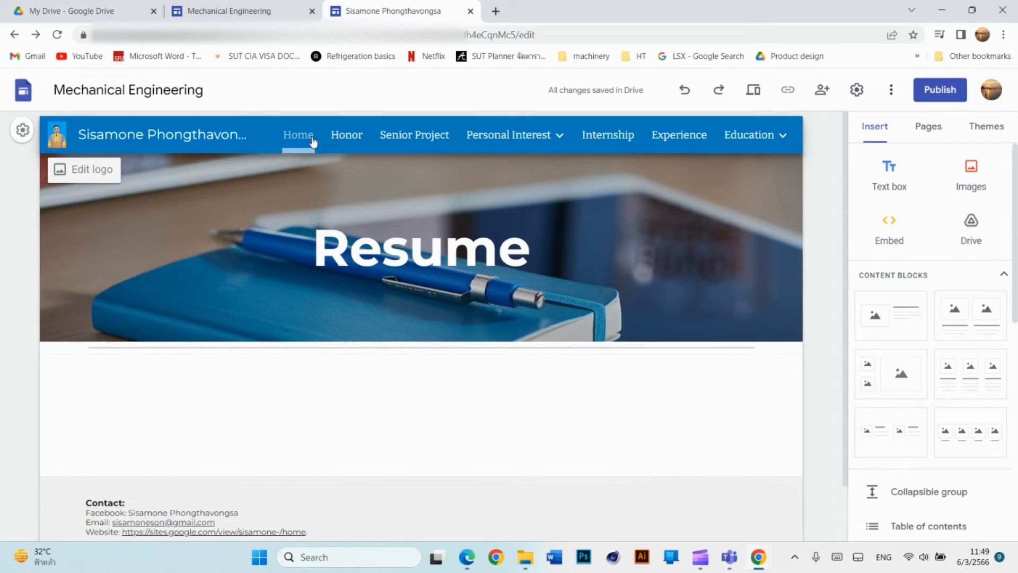
Look at the Honor and Senior Project pages, then go back to the Resume home page.
left_click(347, 137)
left_click(409, 138)
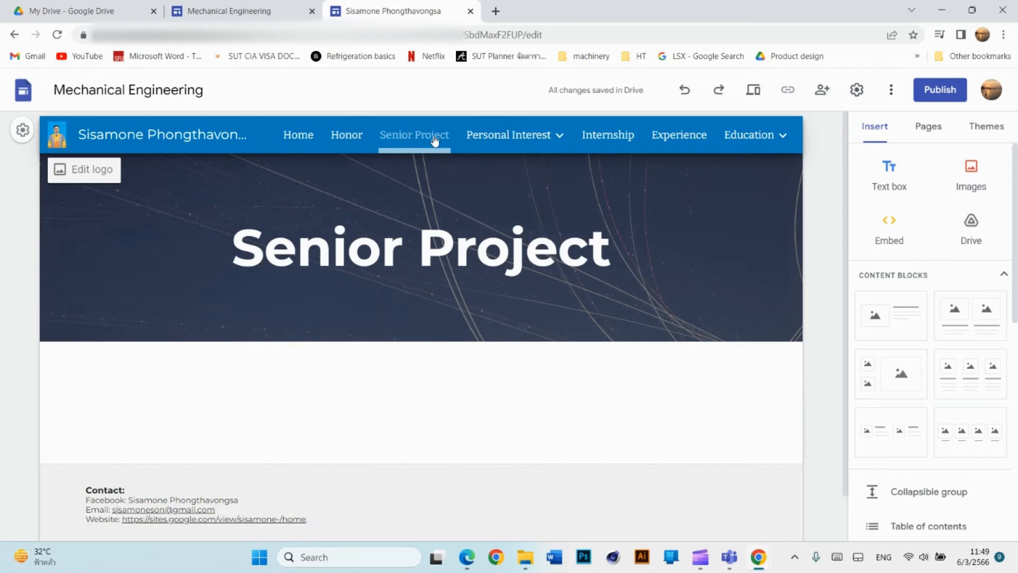
mouse_move(484, 137)
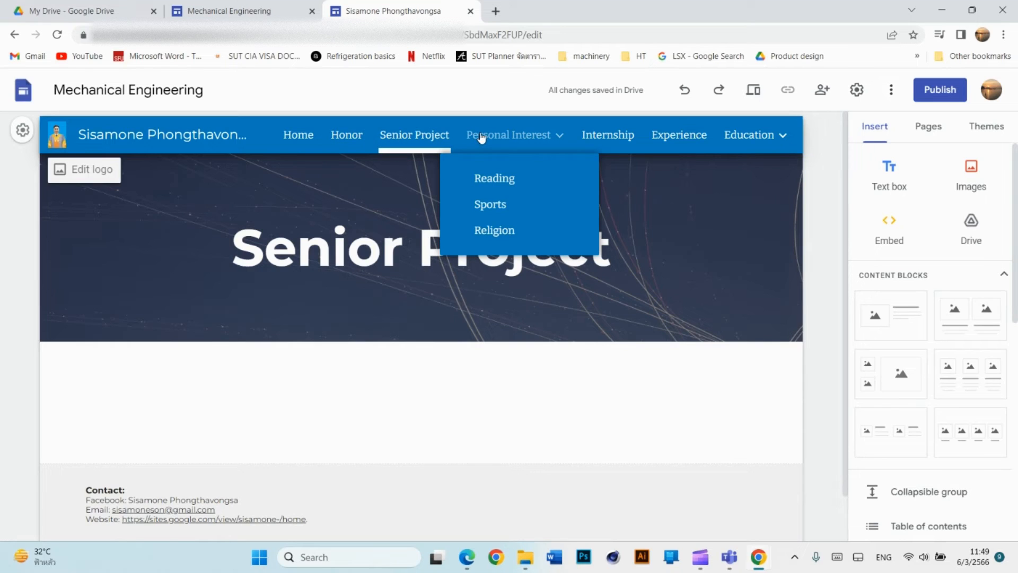
scroll(461, 318, "down", 1)
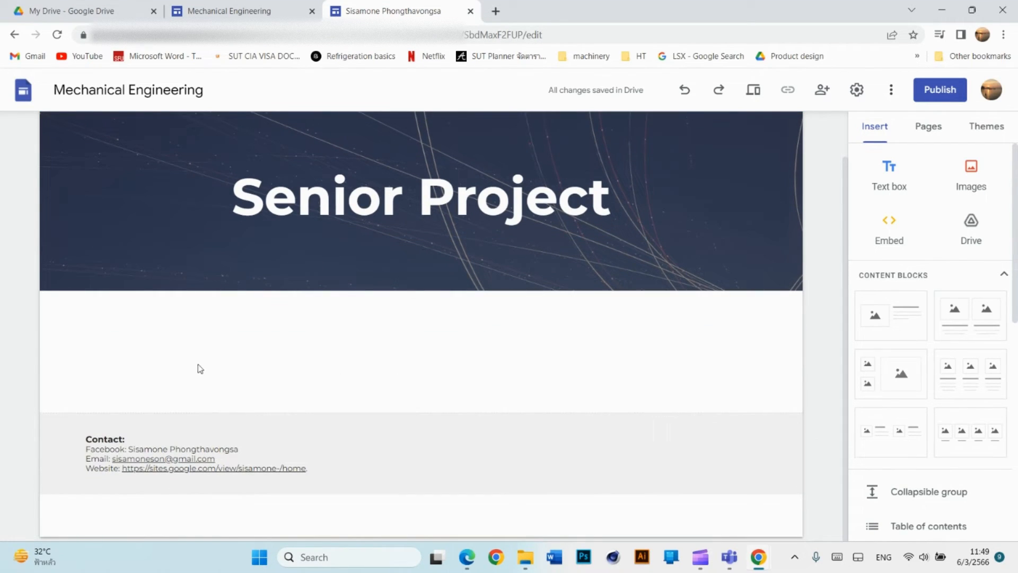
scroll(175, 365, "up", 1)
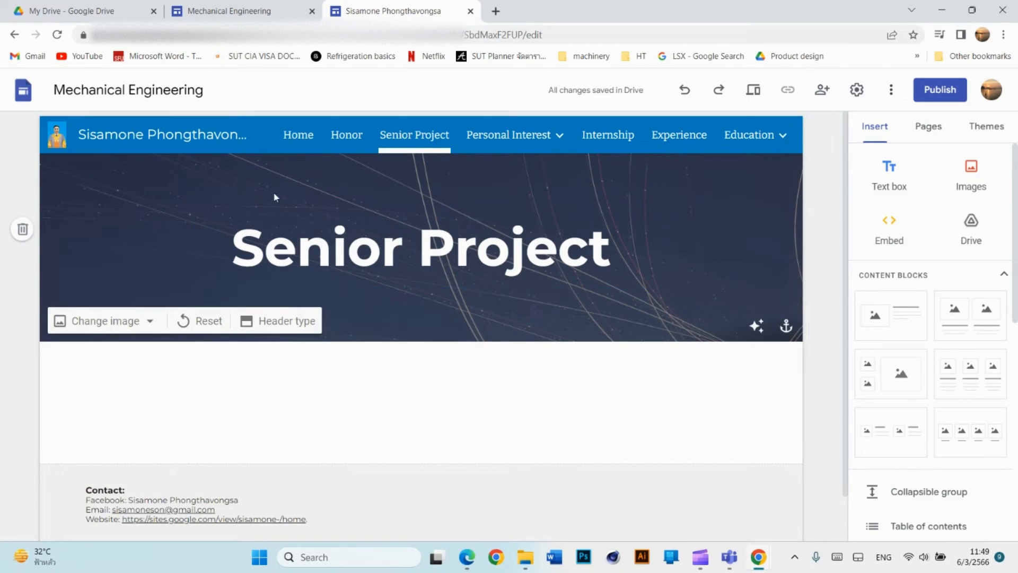
left_click(298, 134)
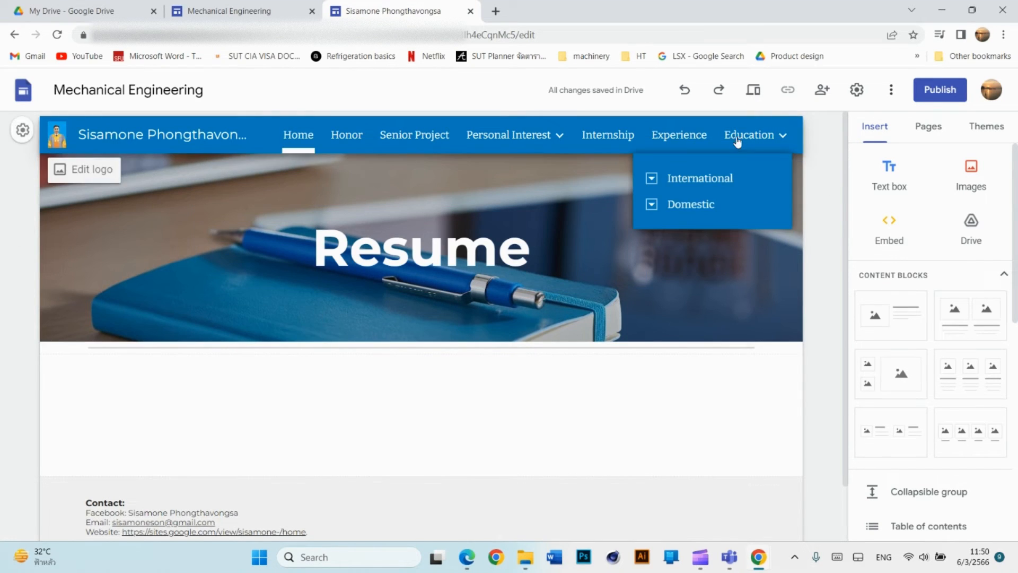
In the phone preview, visit the Education page via the page menu, then return home.
left_click(753, 90)
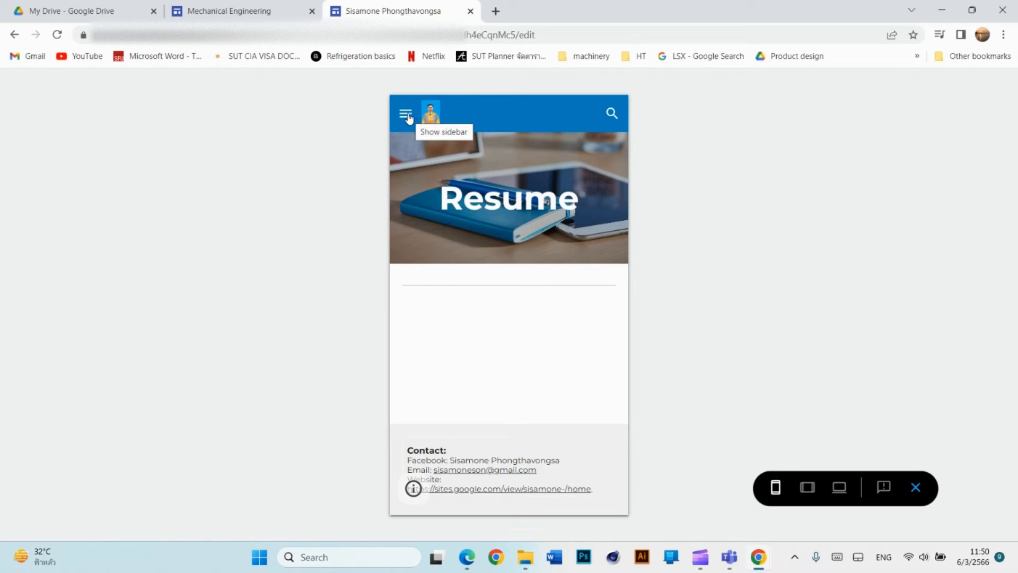
left_click(408, 115)
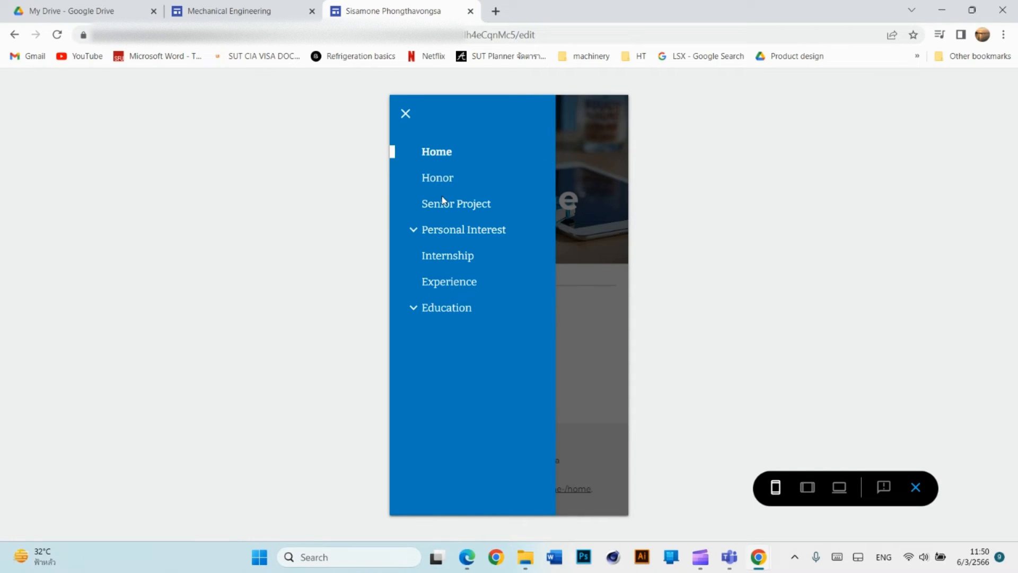
left_click(445, 311)
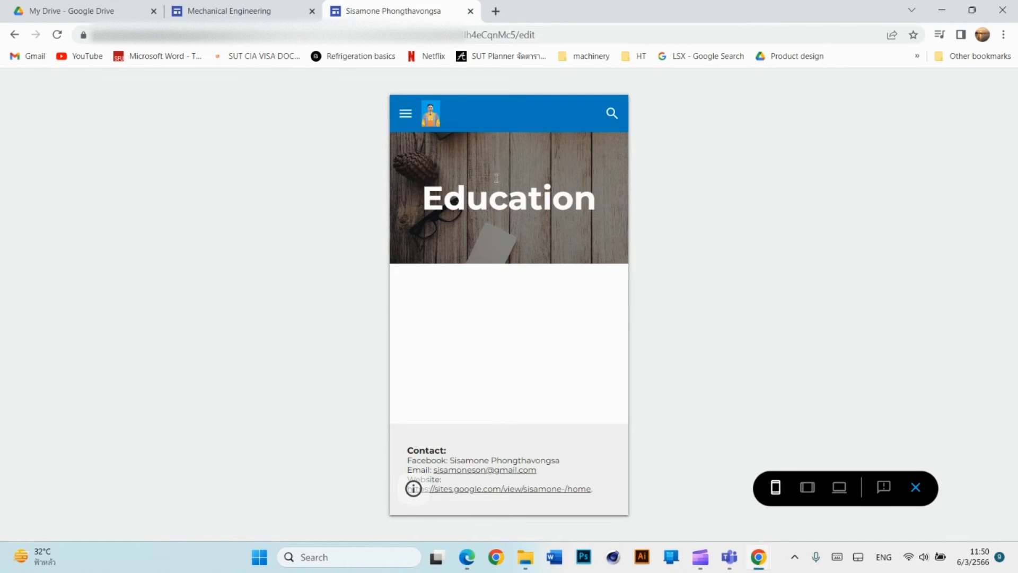
left_click(403, 115)
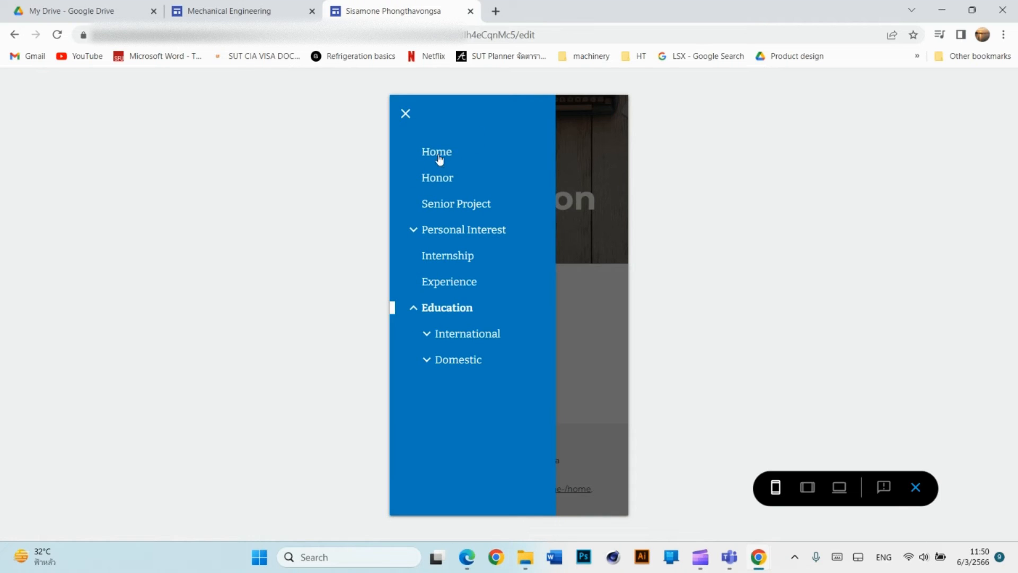
left_click(436, 154)
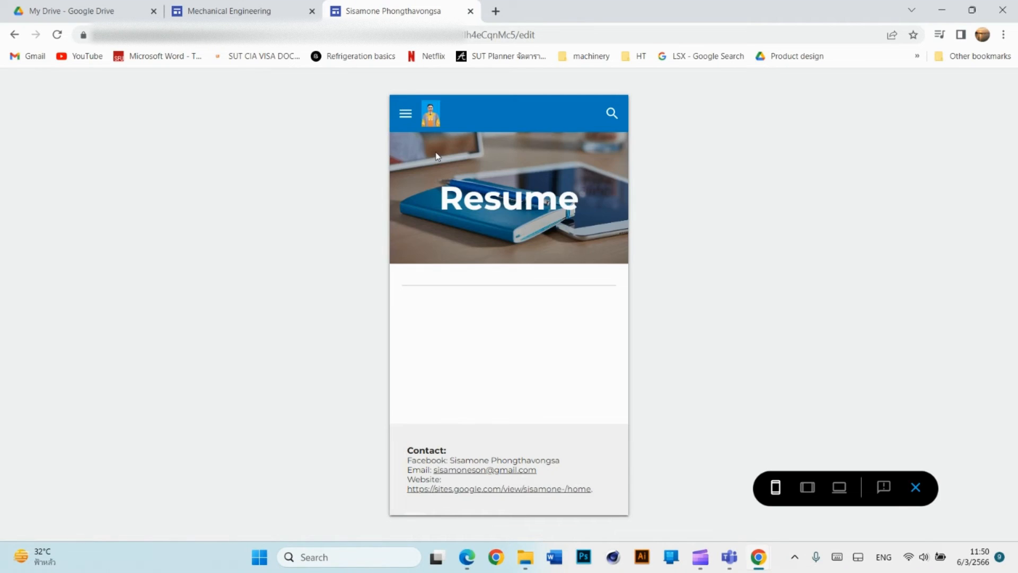
Open the Honor page from the mobile page menu, then return to the Resume home page.
left_click(405, 113)
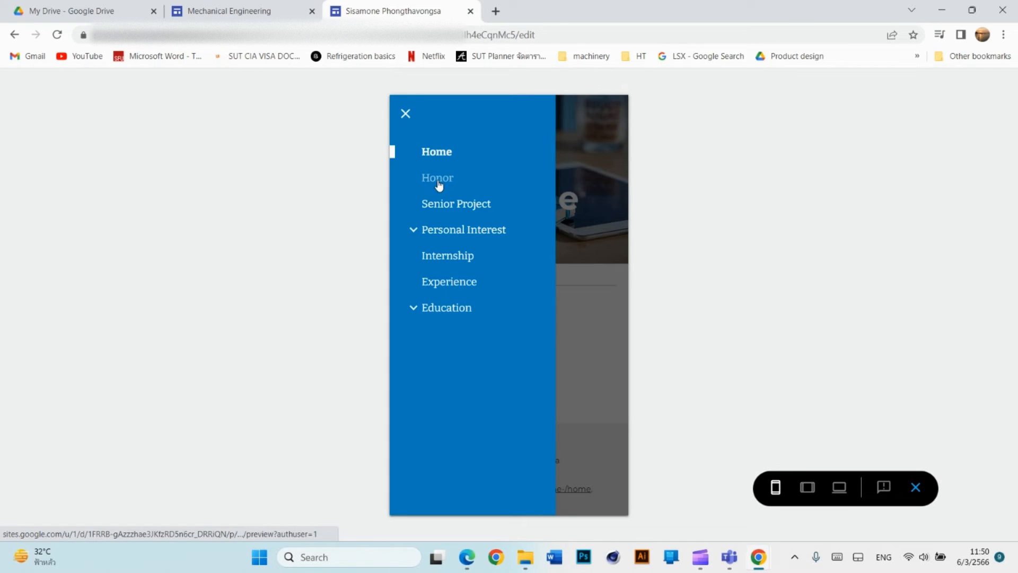
left_click(405, 114)
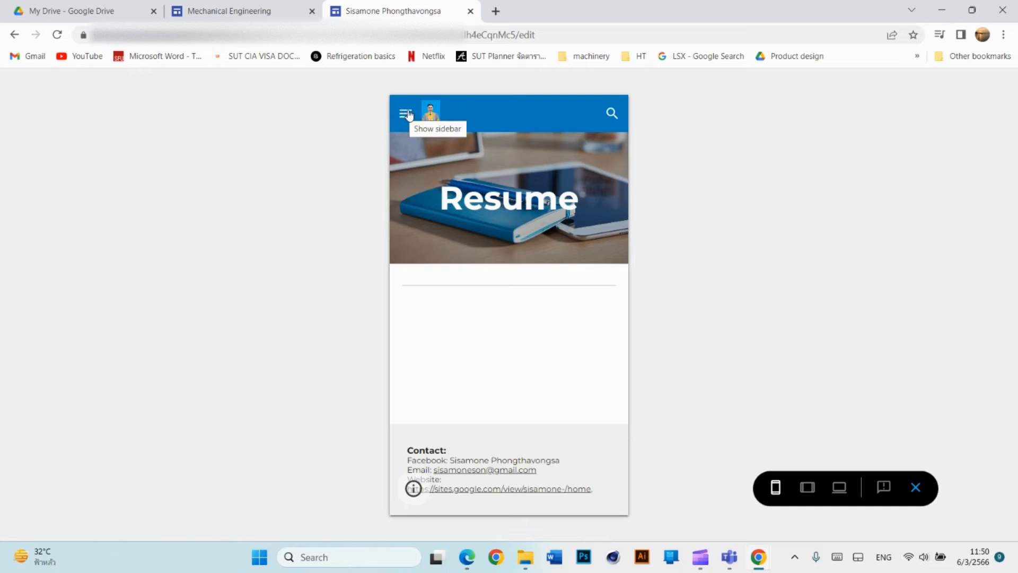
left_click(406, 114)
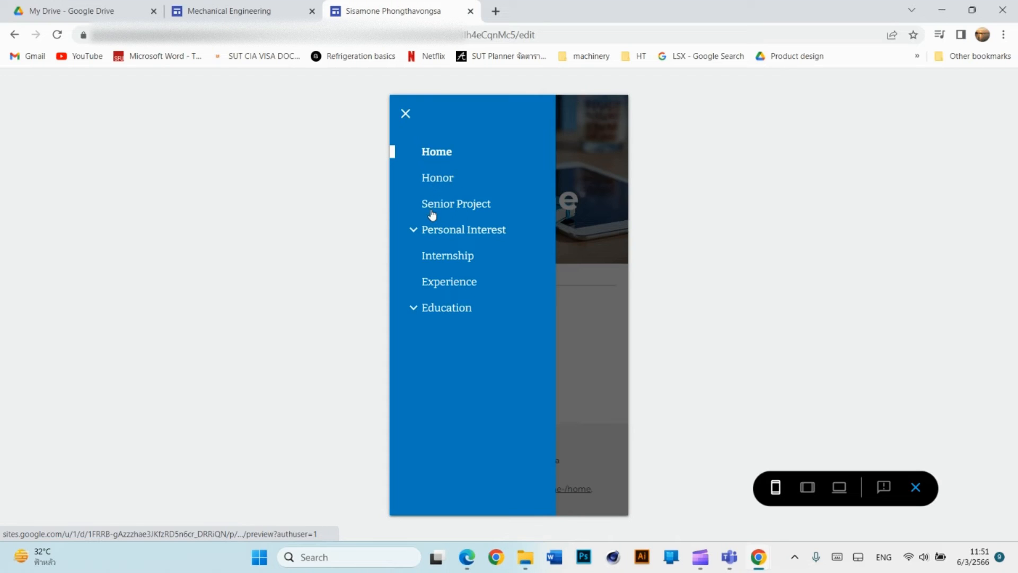
left_click(437, 181)
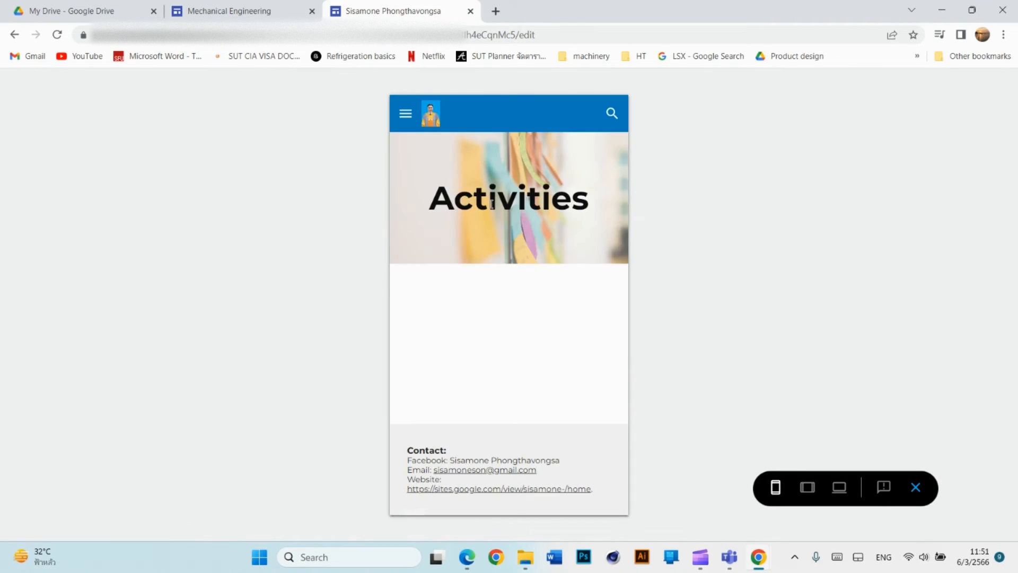
left_click(406, 114)
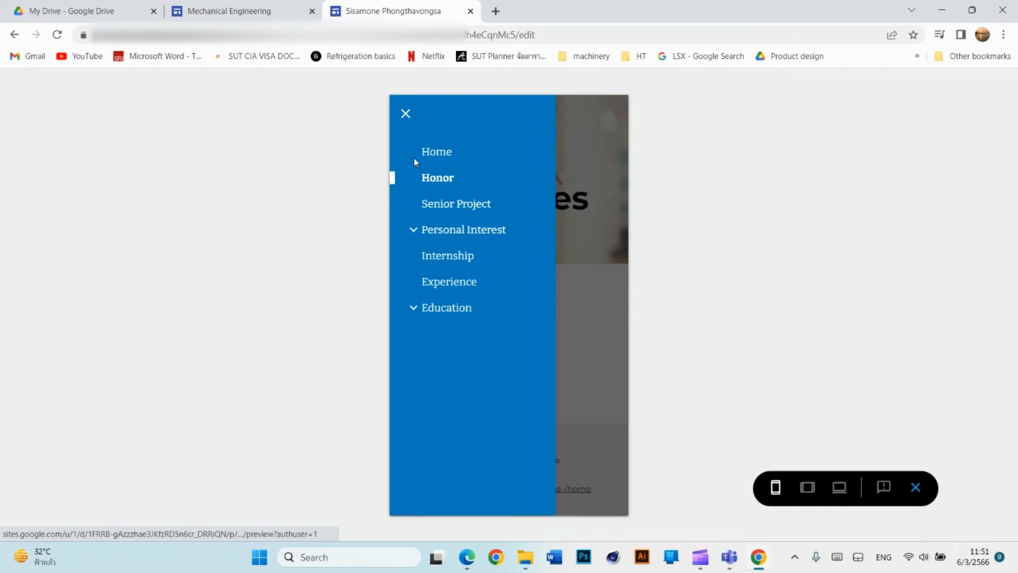
left_click(441, 154)
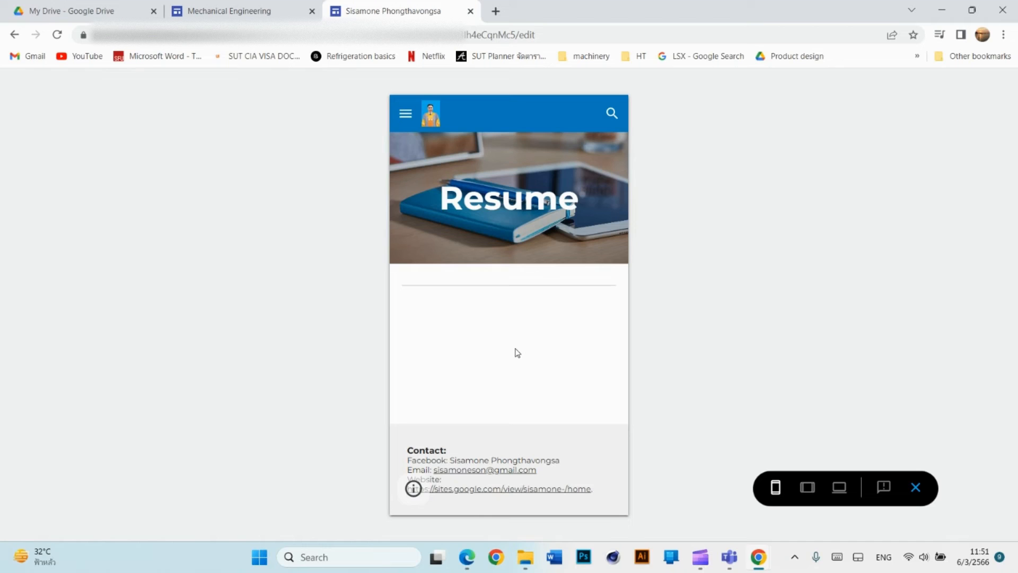
Exit preview, add a text box below the banner, and insert an Honor page link.
left_click(916, 488)
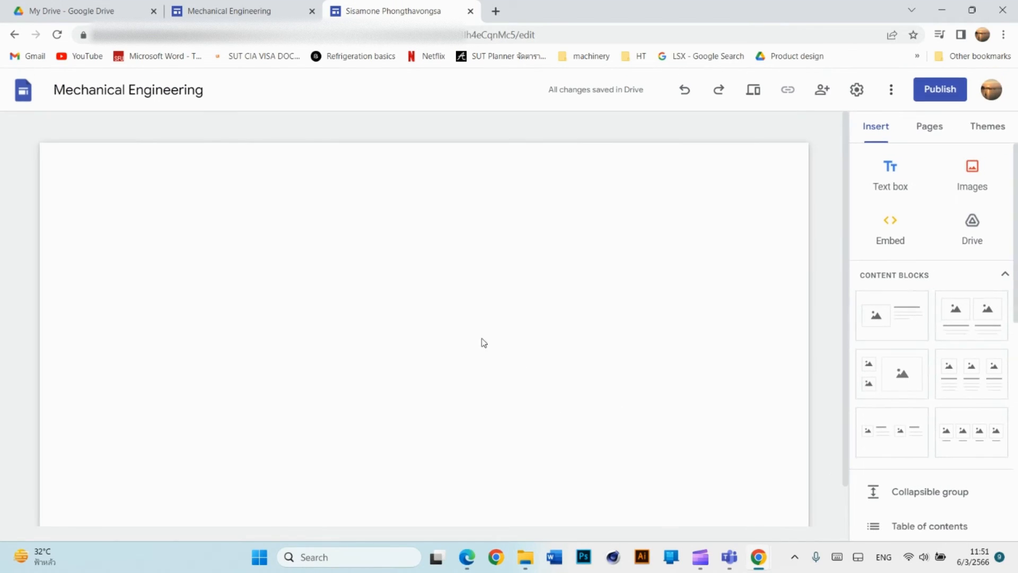
scroll(440, 391, "down", 1)
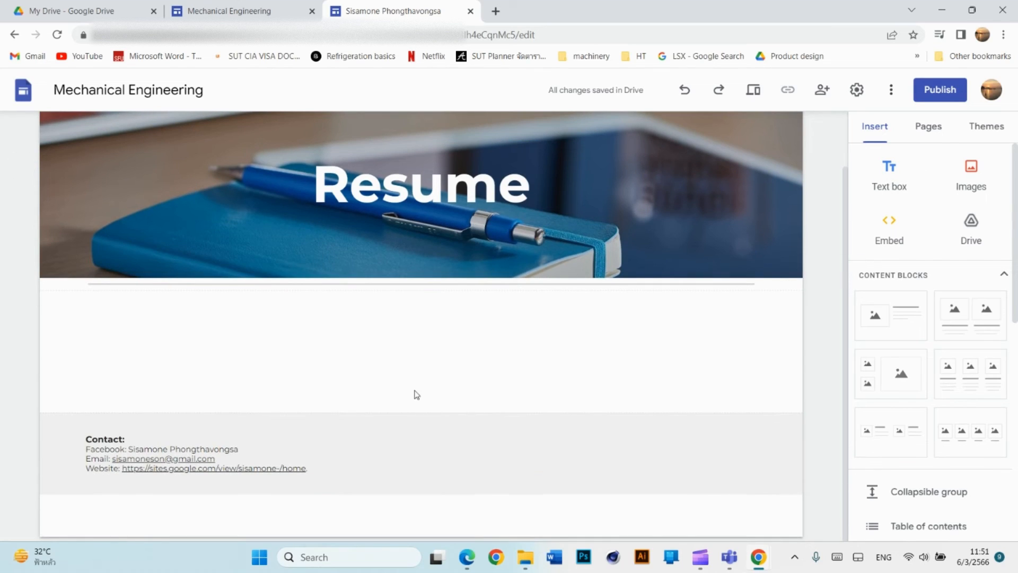
scroll(419, 381, "up", 1)
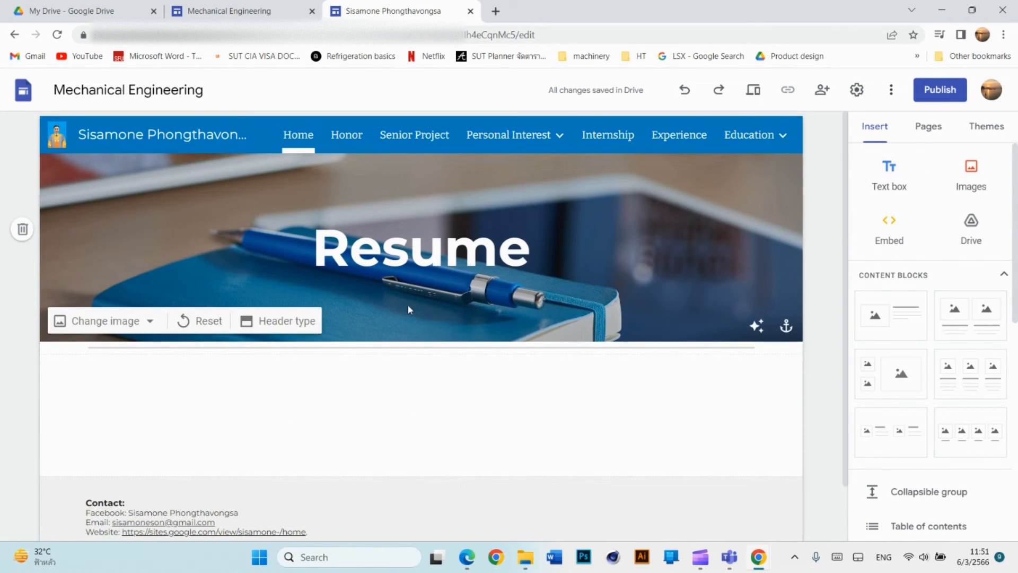
left_click(896, 191)
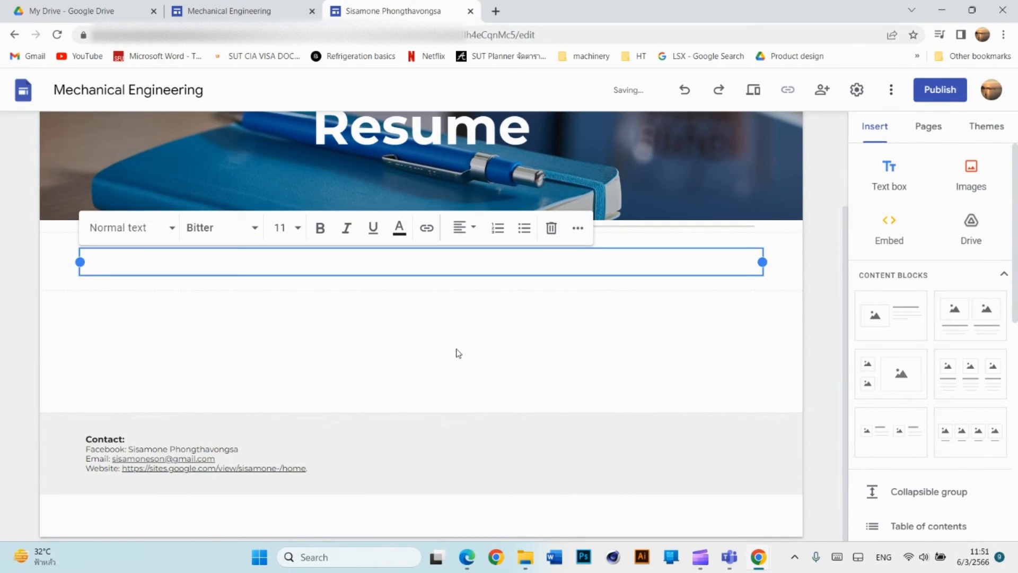
left_click(451, 352)
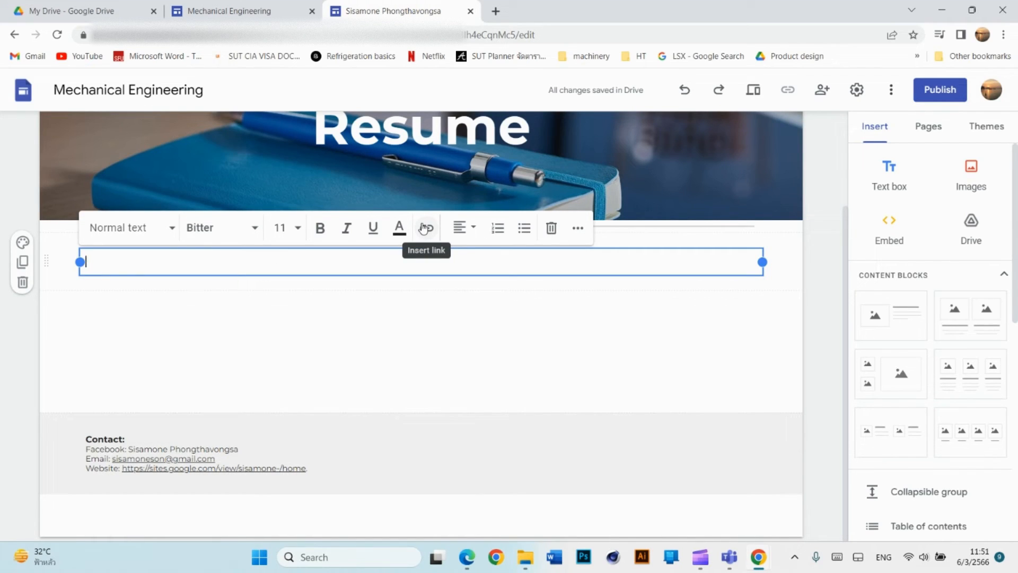
left_click(424, 228)
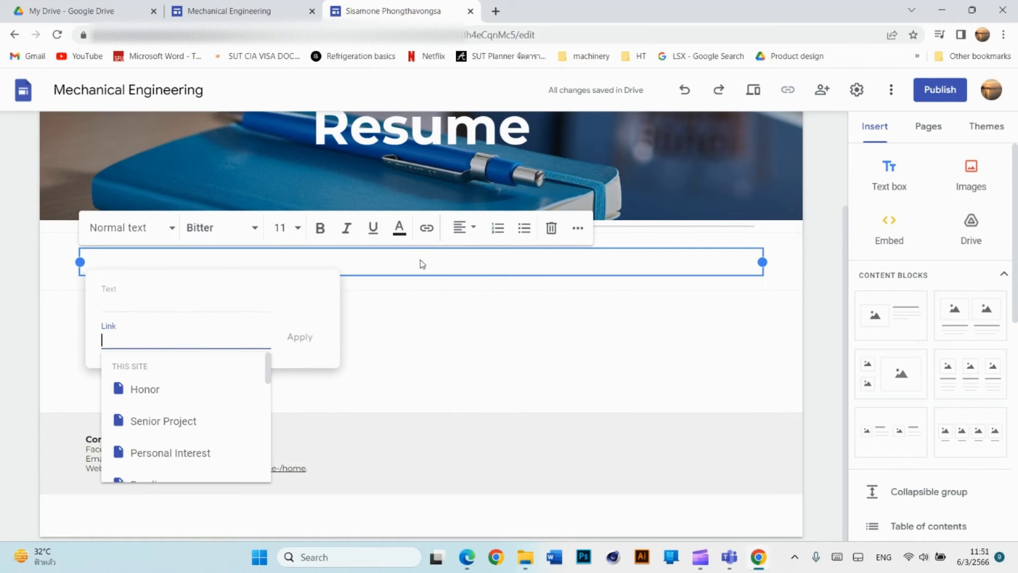
left_click(159, 394)
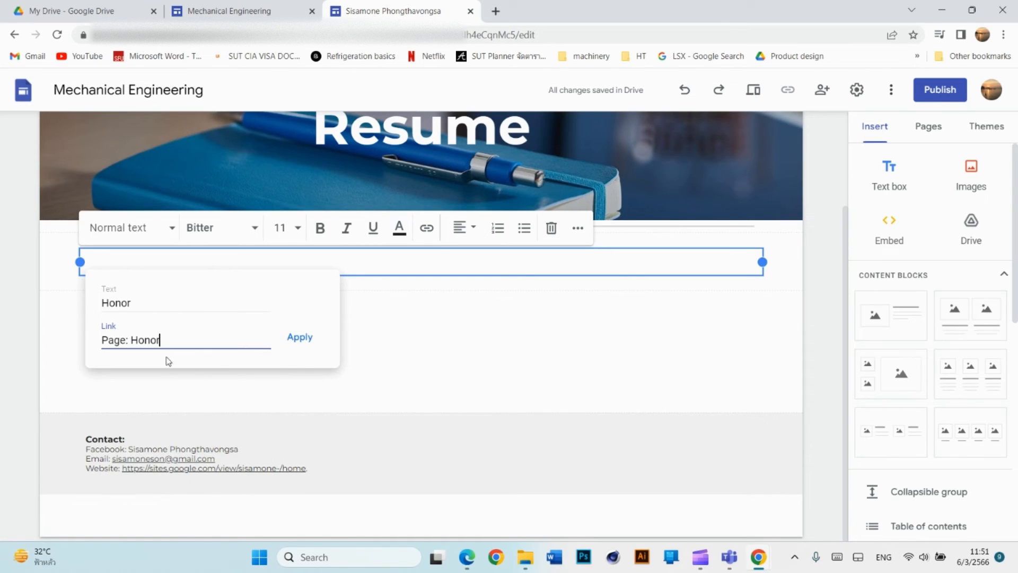
left_click(300, 341)
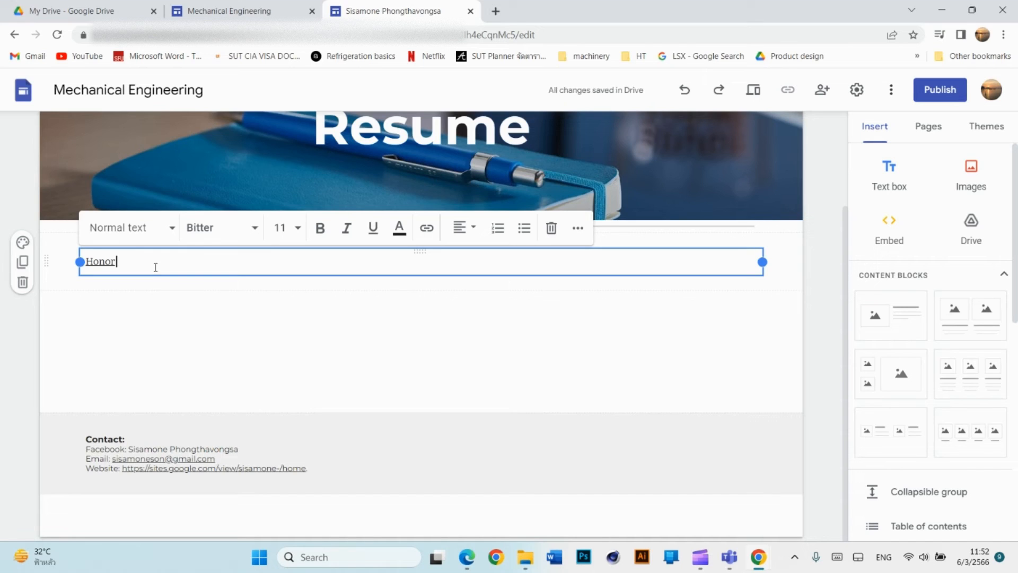
Add Senior Project and Personal Interest page links on new lines below Honor.
key("Return")
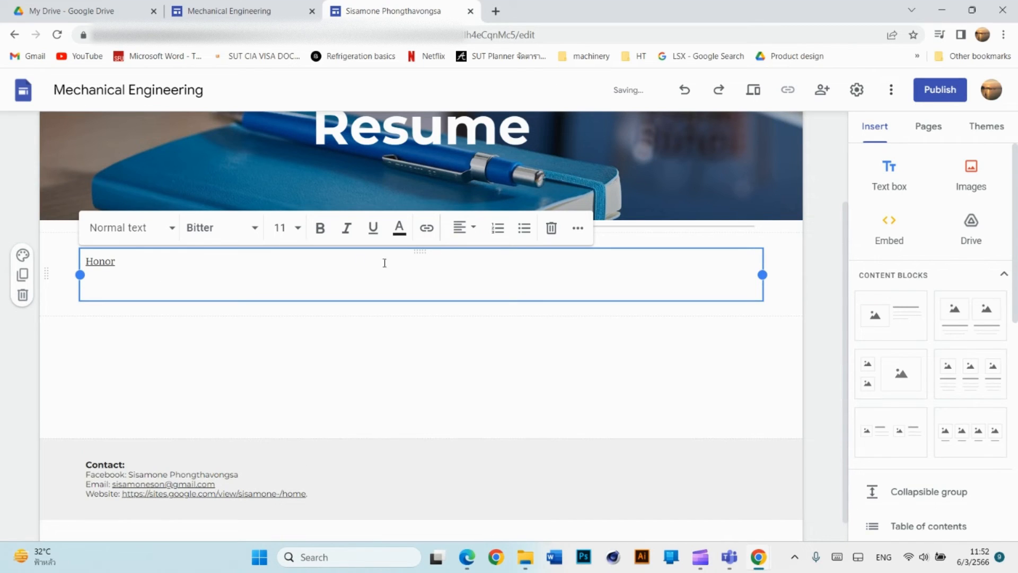
left_click(430, 233)
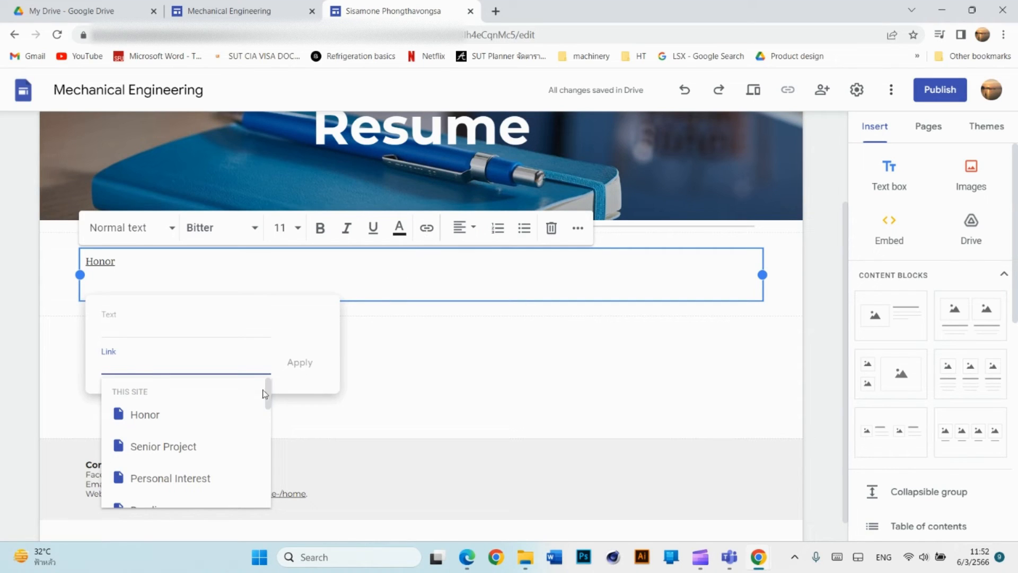
left_click(191, 450)
left_click(297, 363)
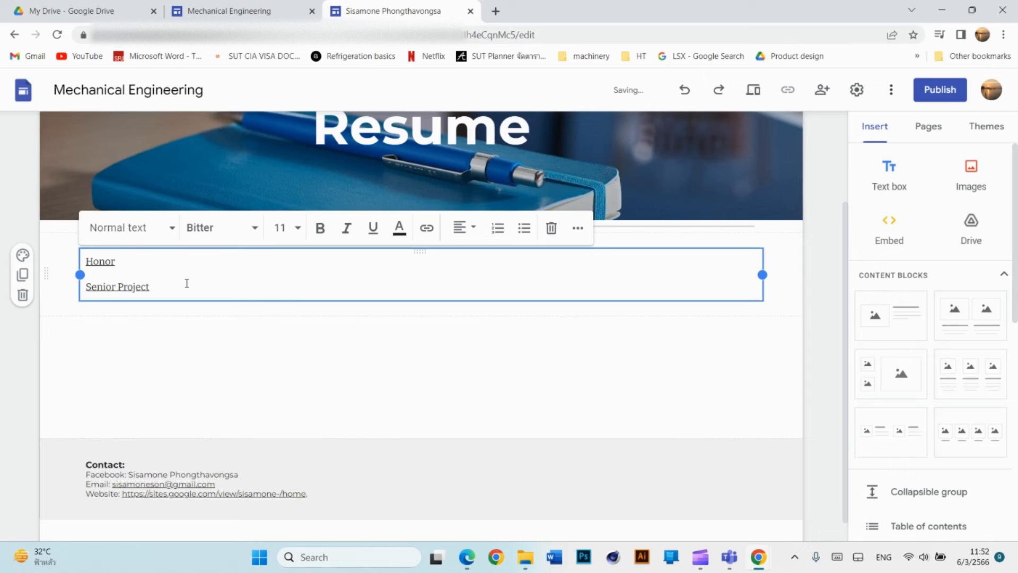
key("Return")
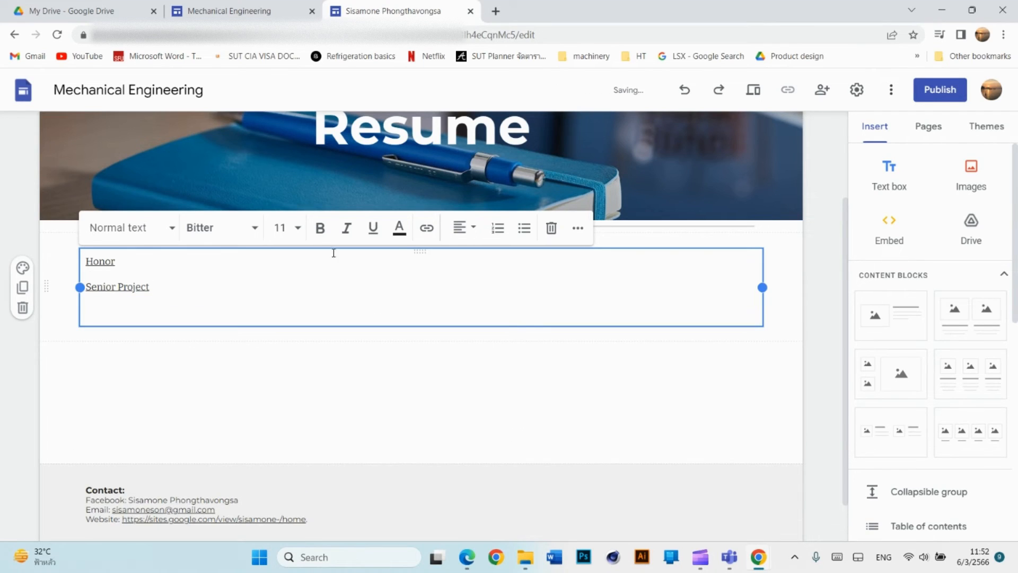
left_click(428, 228)
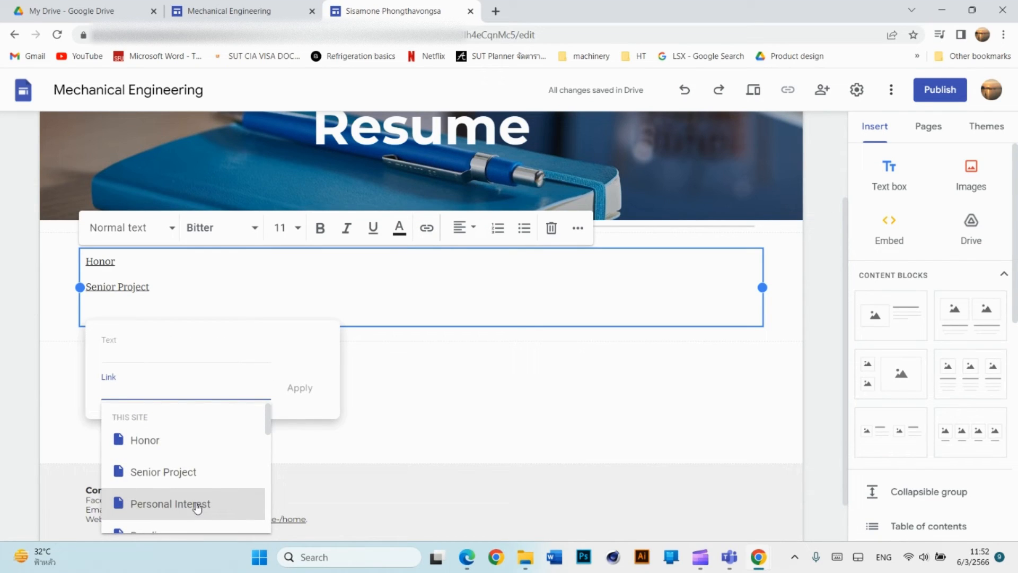
left_click(200, 506)
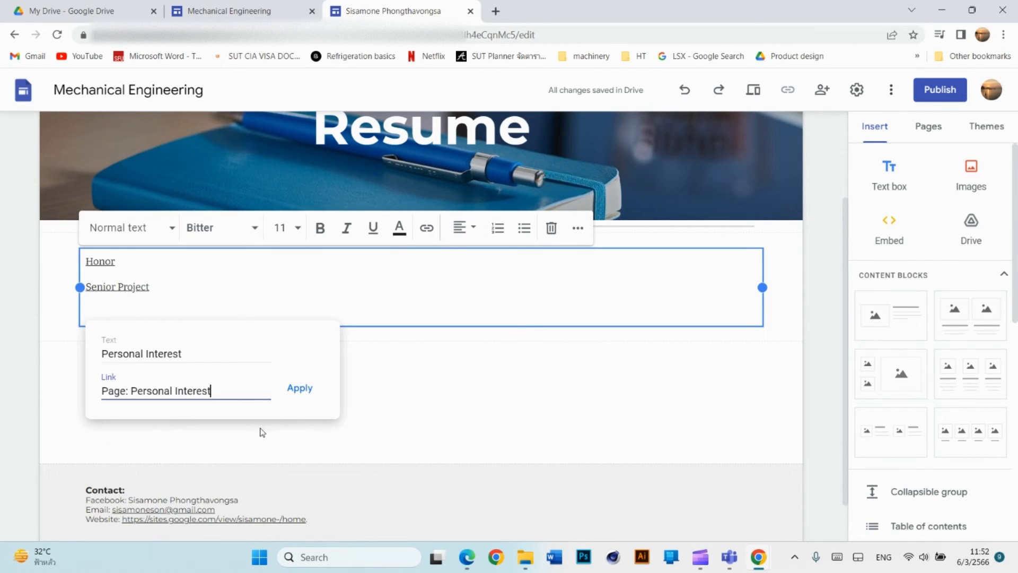
left_click(297, 390)
Add Reading and Sports page links on new lines below Personal Interest.
key("Return")
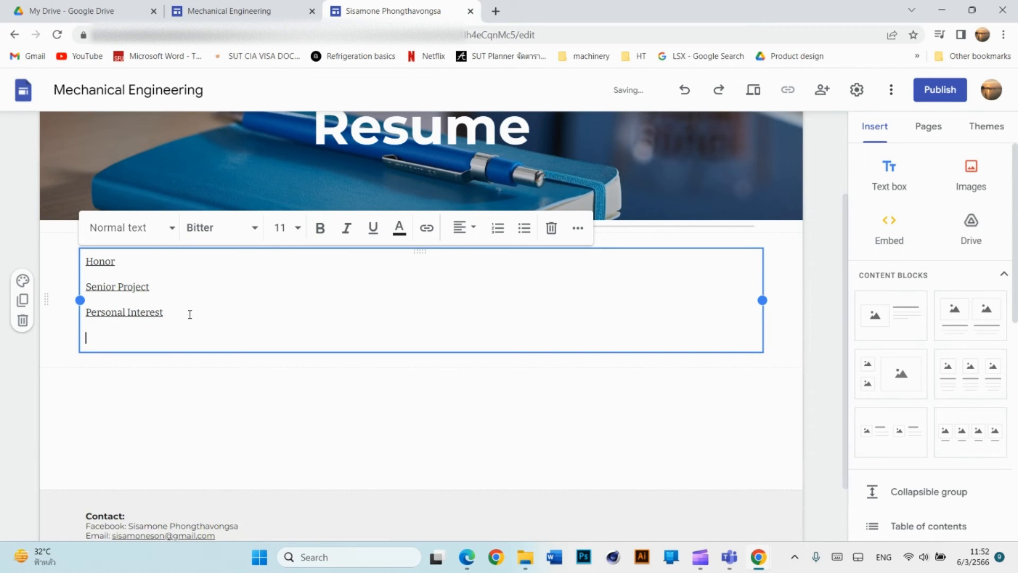
left_click(427, 228)
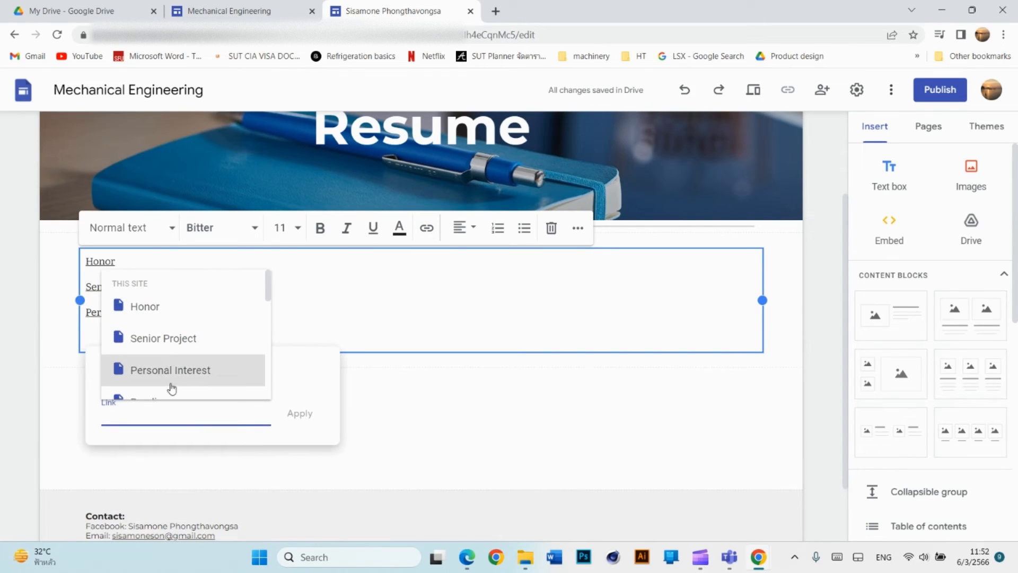
scroll(166, 358, "down", 1)
left_click(166, 337)
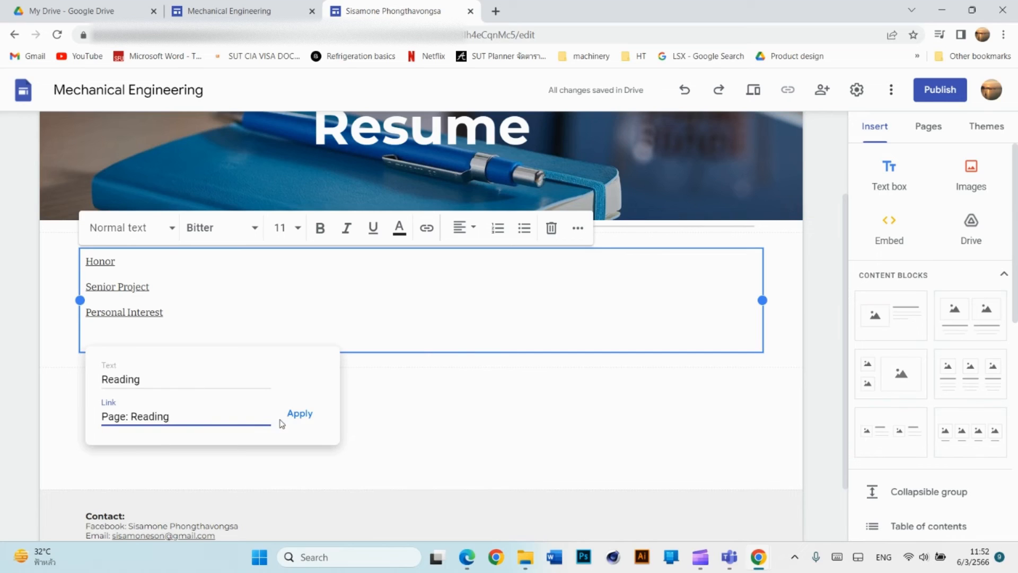
left_click(300, 414)
key("Return")
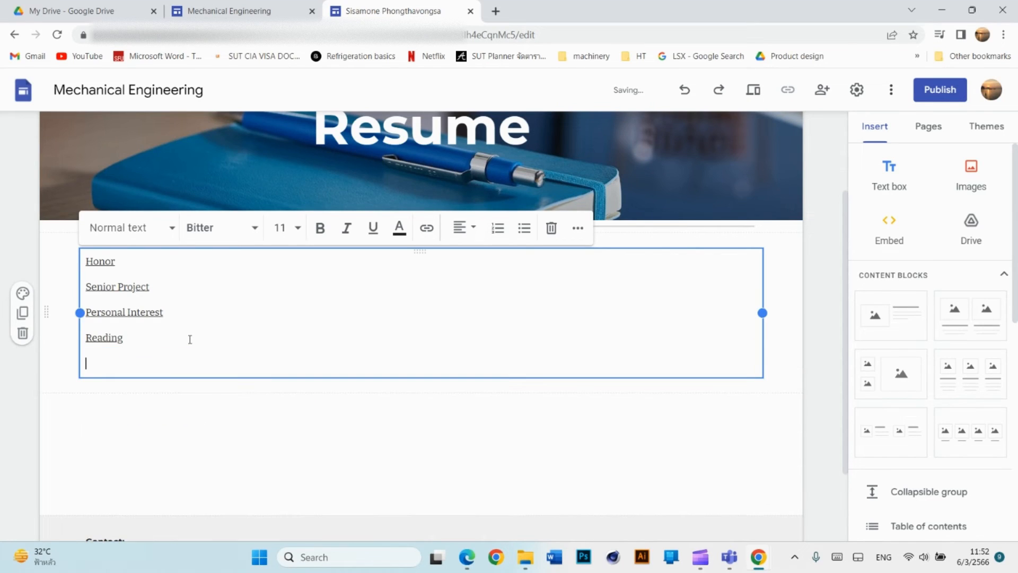
left_click(427, 228)
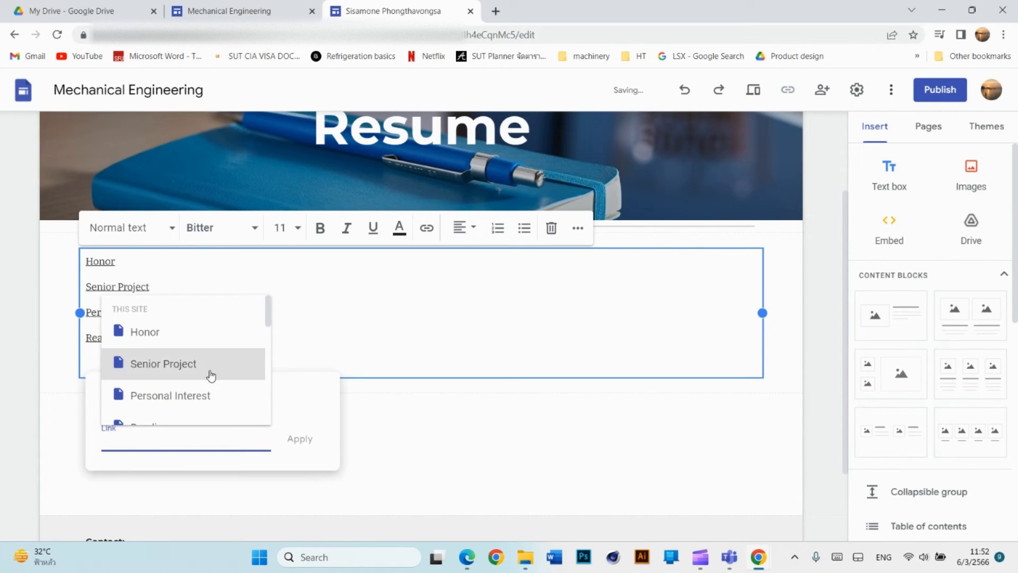
scroll(209, 374, "down", 4)
left_click(197, 333)
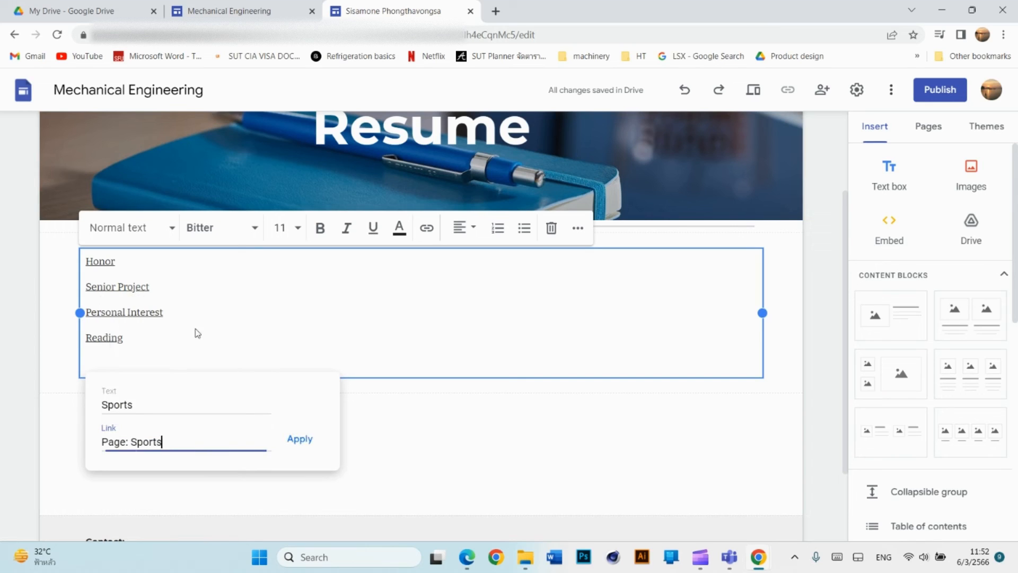
left_click(300, 444)
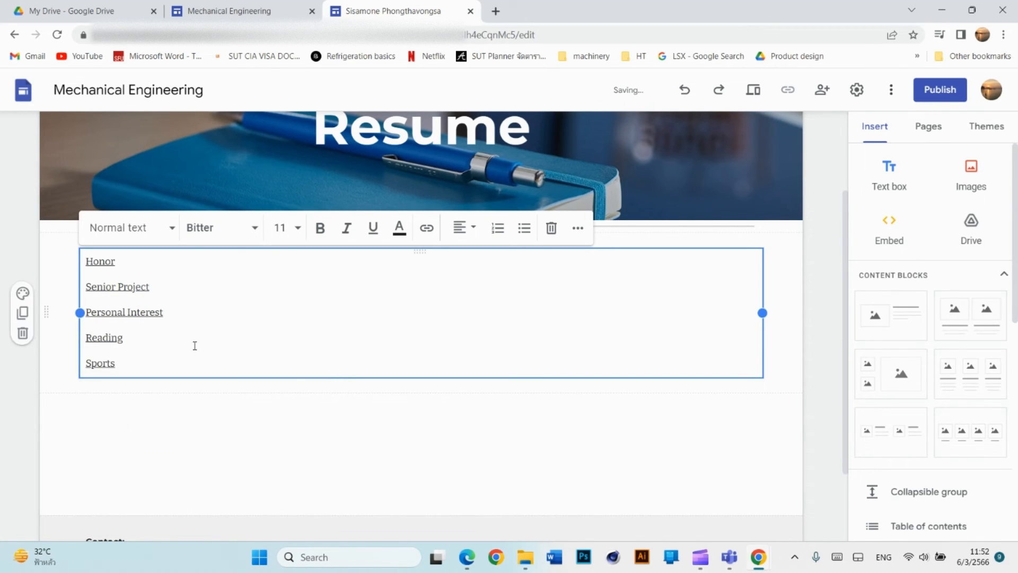
scroll(195, 345, "down", 1)
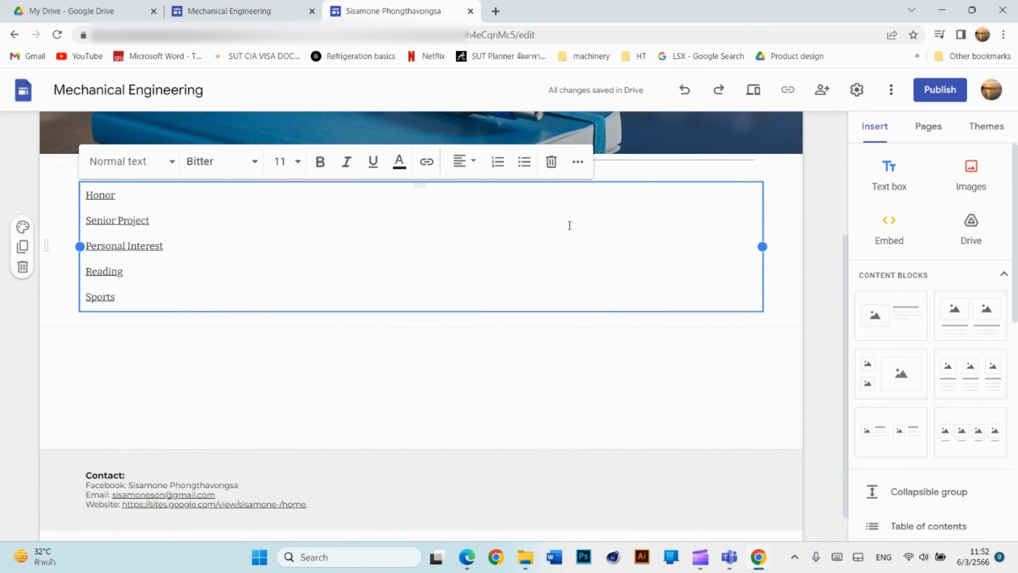
scroll(570, 225, "up", 3)
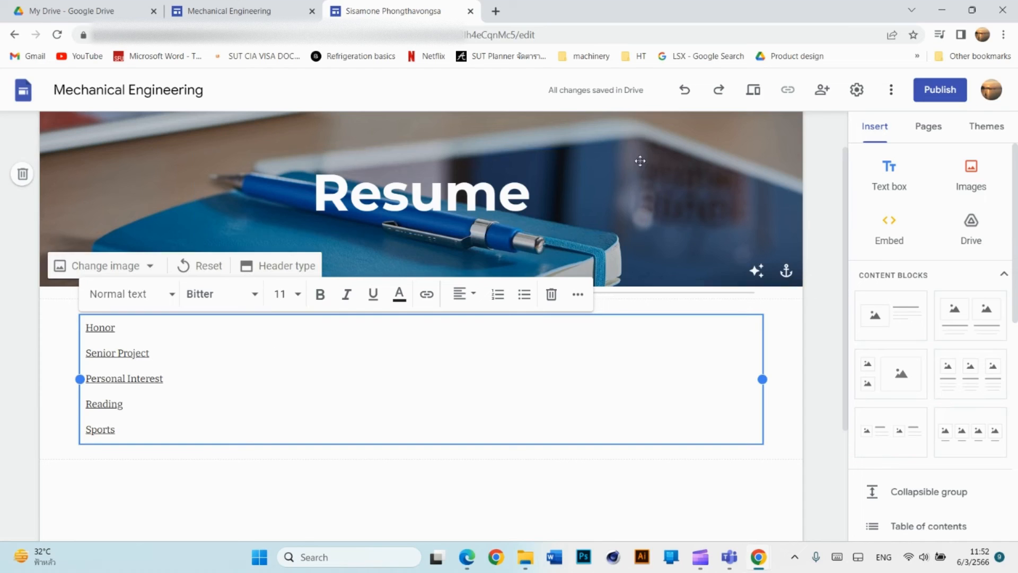
scroll(625, 251, "up", 1)
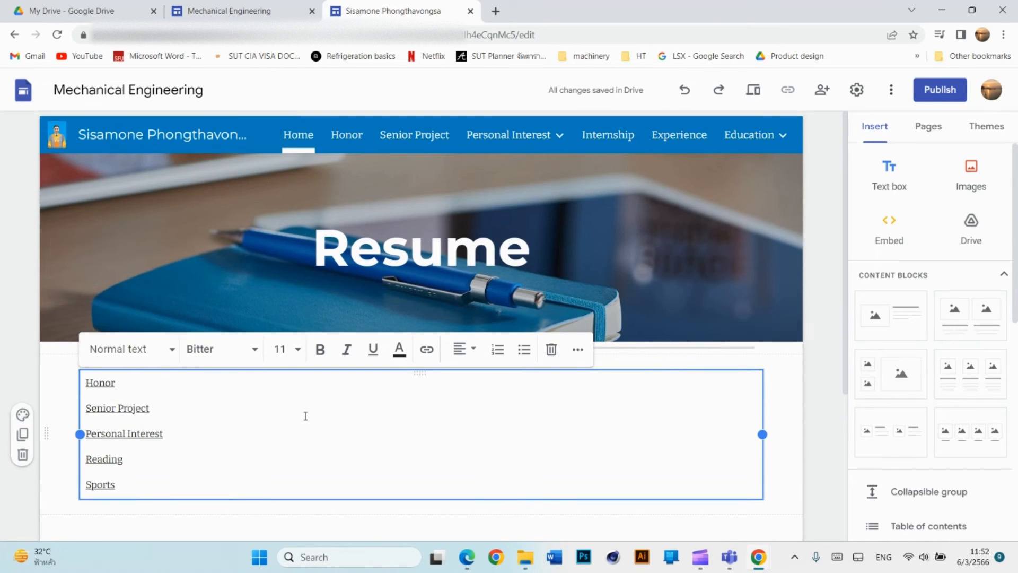
scroll(233, 430, "down", 1)
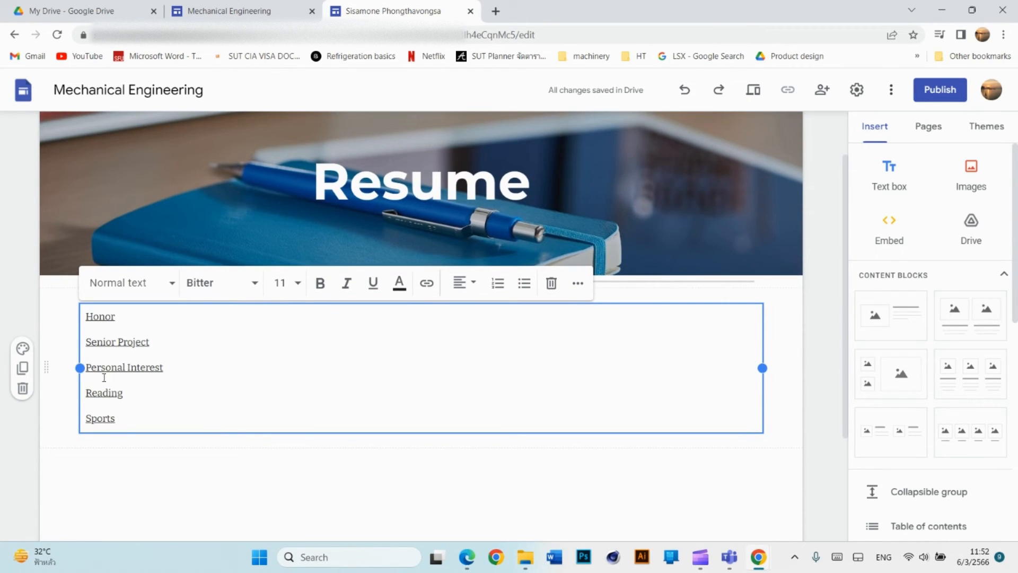
scroll(613, 230, "up", 1)
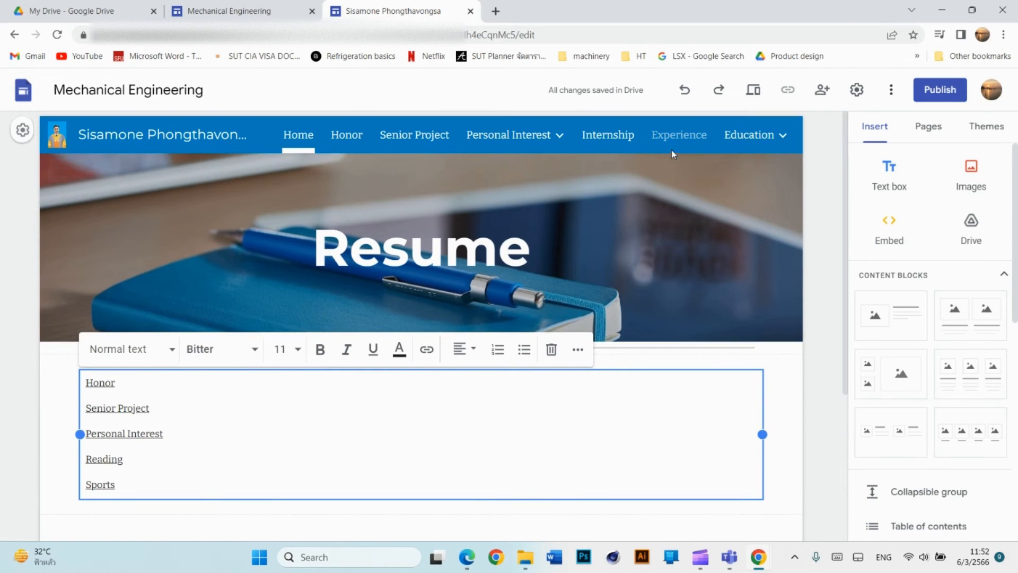
mouse_move(552, 145)
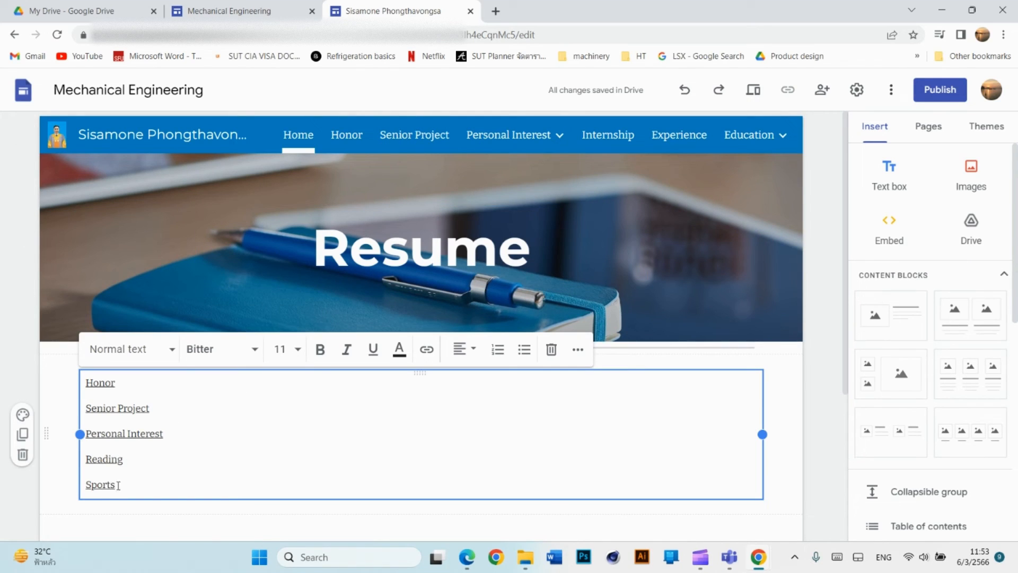
Delete the Reading and Sports lines and add an Internship page link under Personal Interest.
left_click_drag(118, 484, 90, 459)
key("BackSpace")
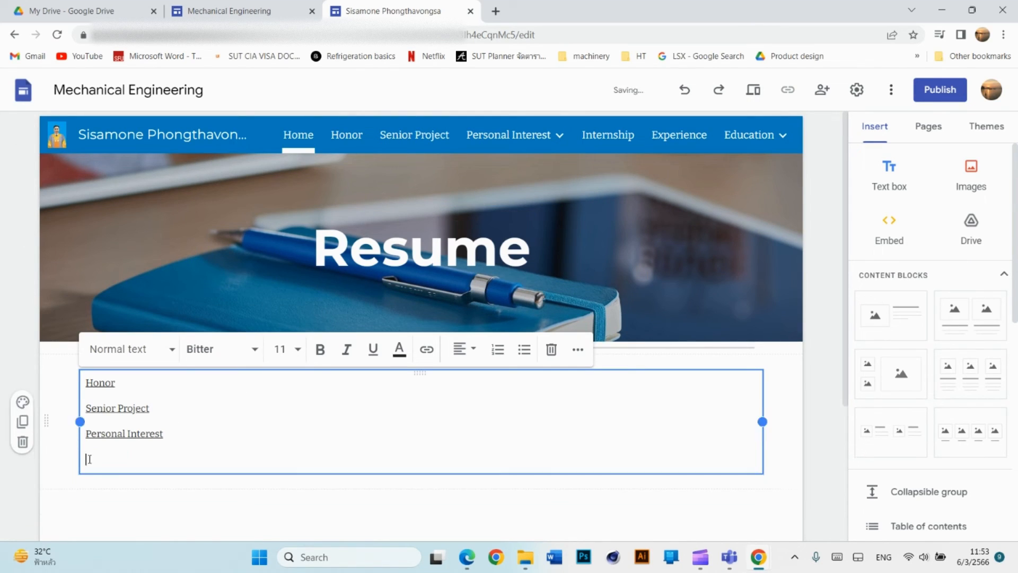
key("BackSpace")
key("BackSpace")
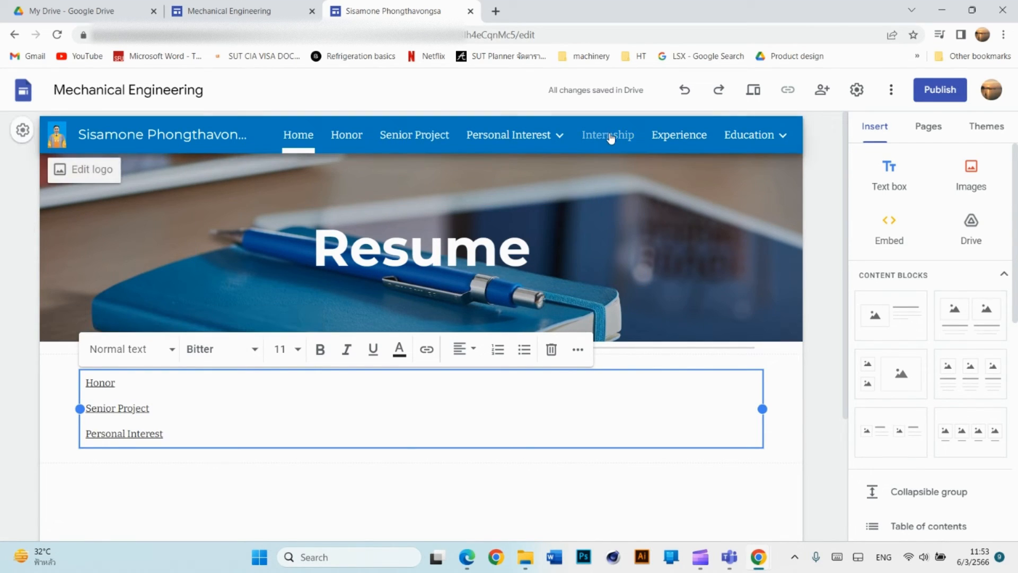
left_click(227, 429)
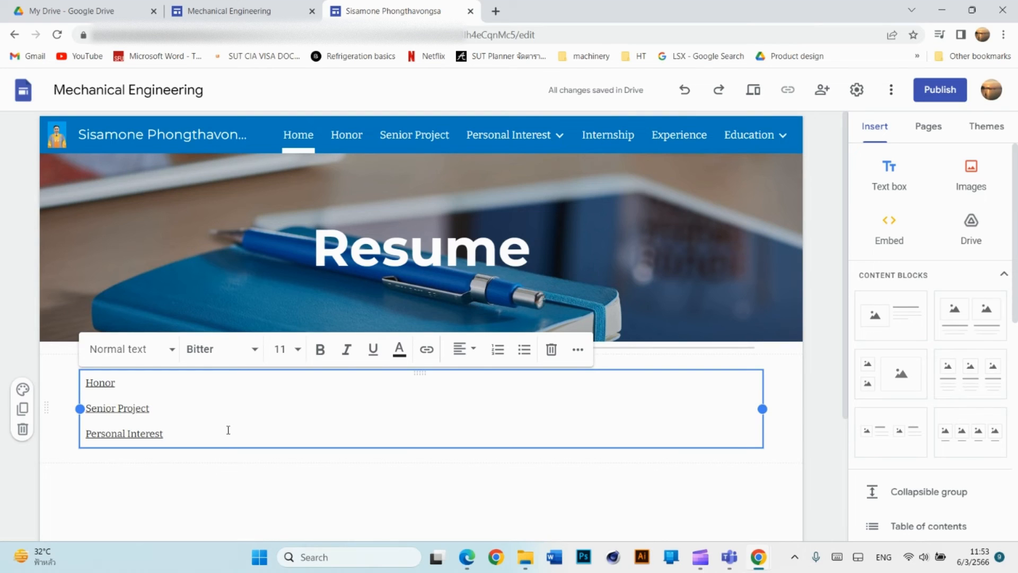
key("Return")
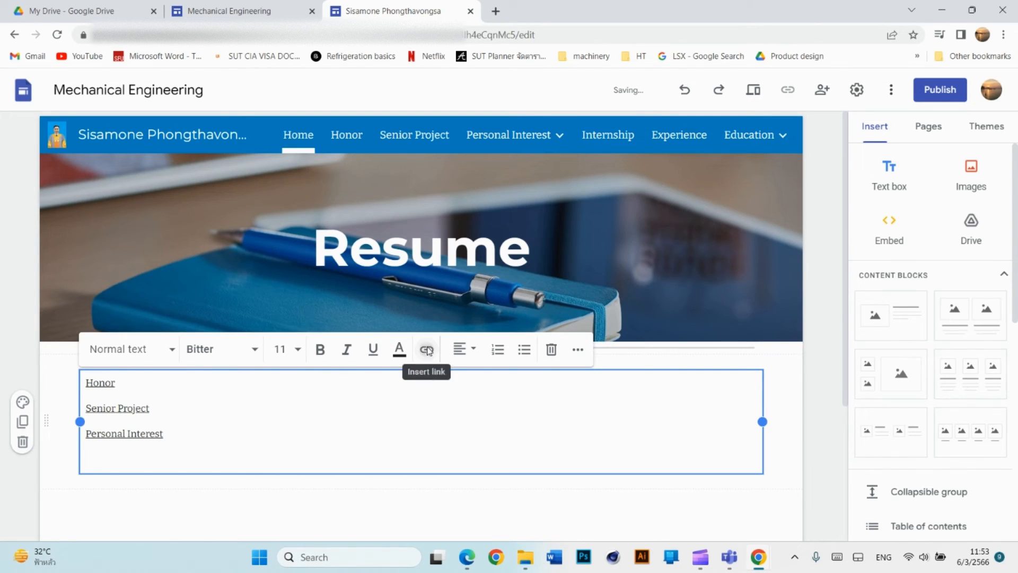
left_click(425, 348)
scroll(175, 365, "down", 3)
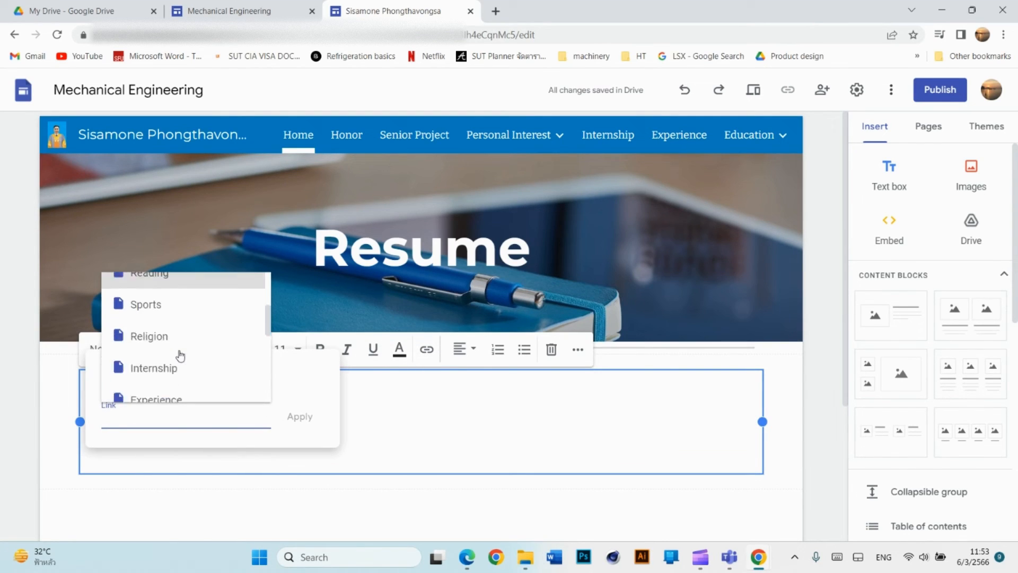
left_click(169, 375)
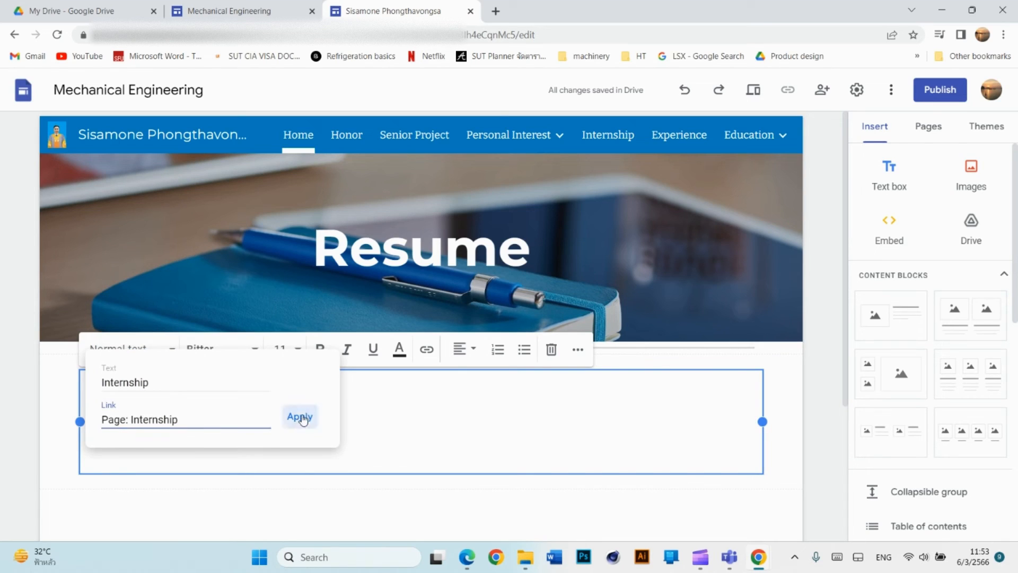
left_click(300, 416)
Add a new line below Internship linked to the Experience page.
key("Return")
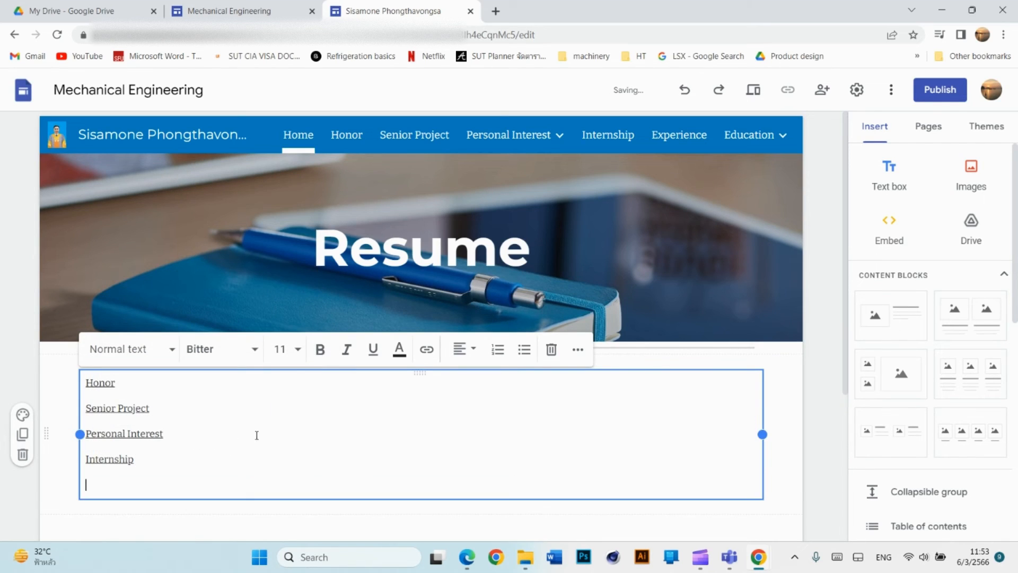
left_click(427, 349)
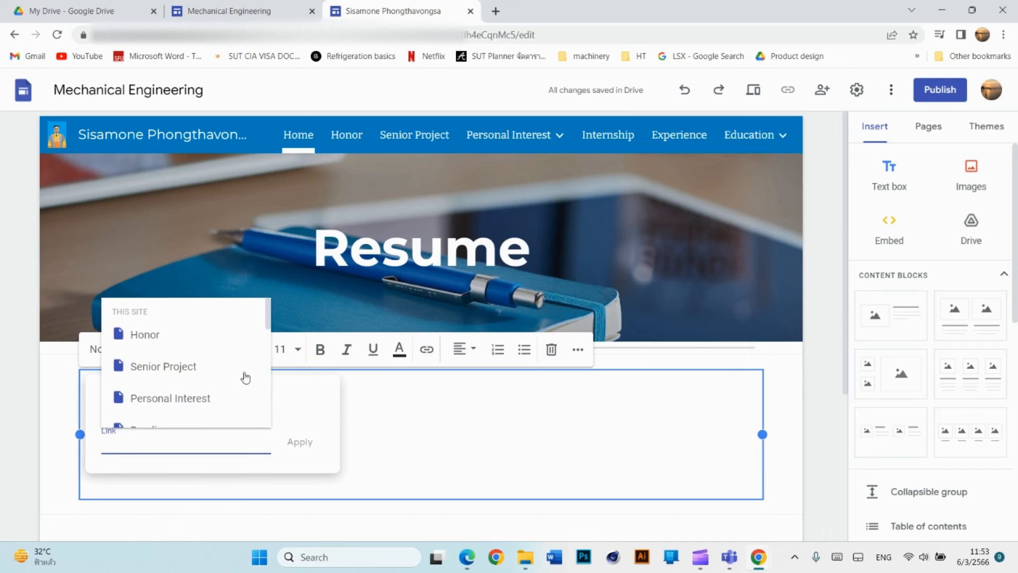
scroll(201, 377, "down", 3)
scroll(202, 378, "down", 2)
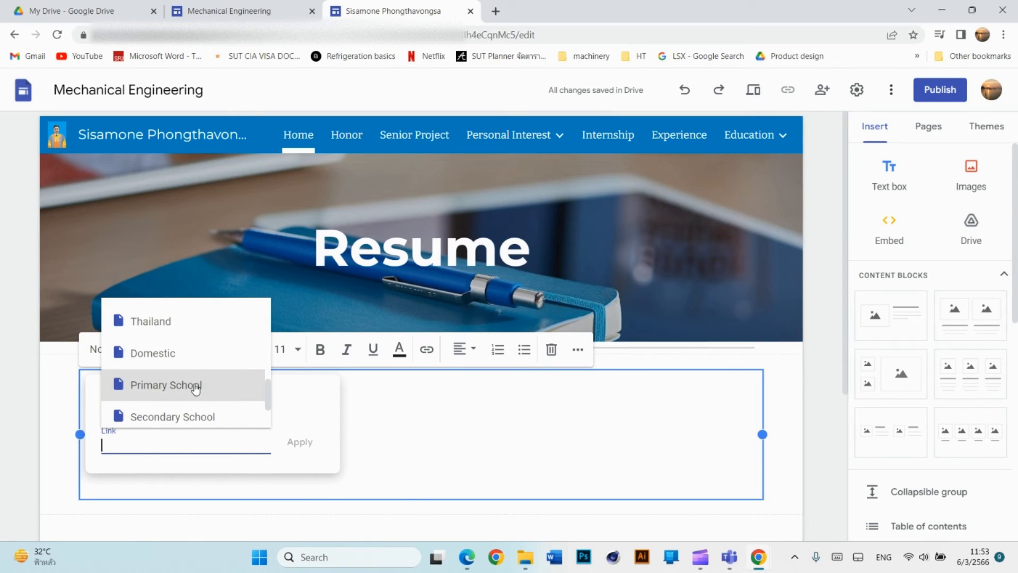
scroll(196, 388, "up", 5)
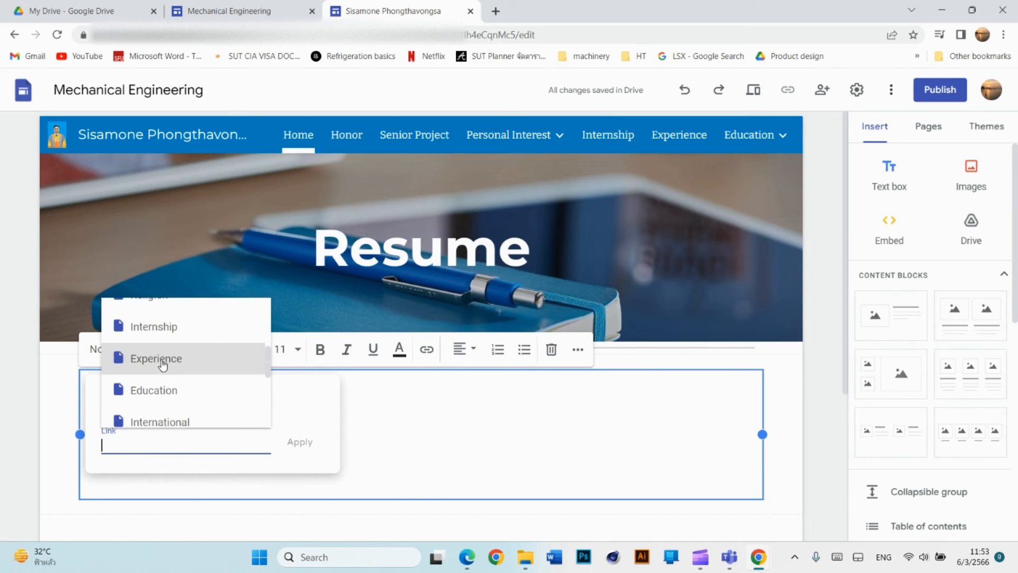
left_click(163, 363)
left_click(298, 444)
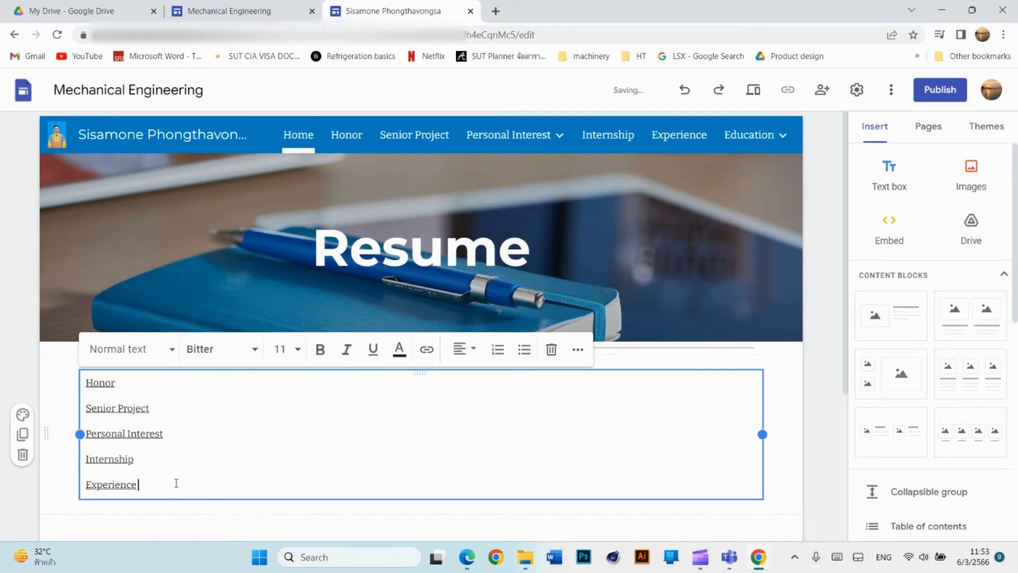
Add a final line below Experience linked to the Education page.
key("Return")
left_click(426, 349)
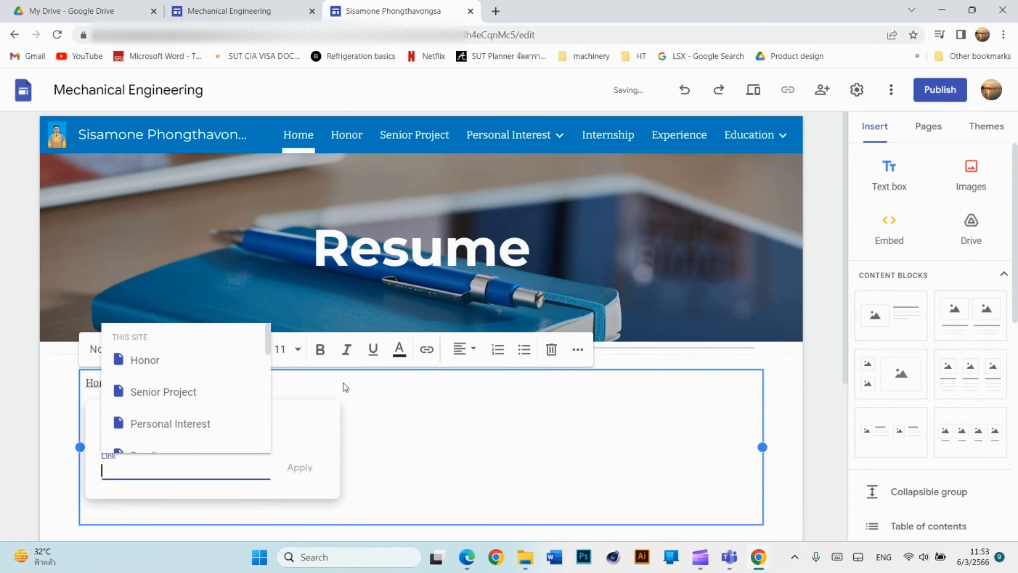
scroll(159, 411, "down", 5)
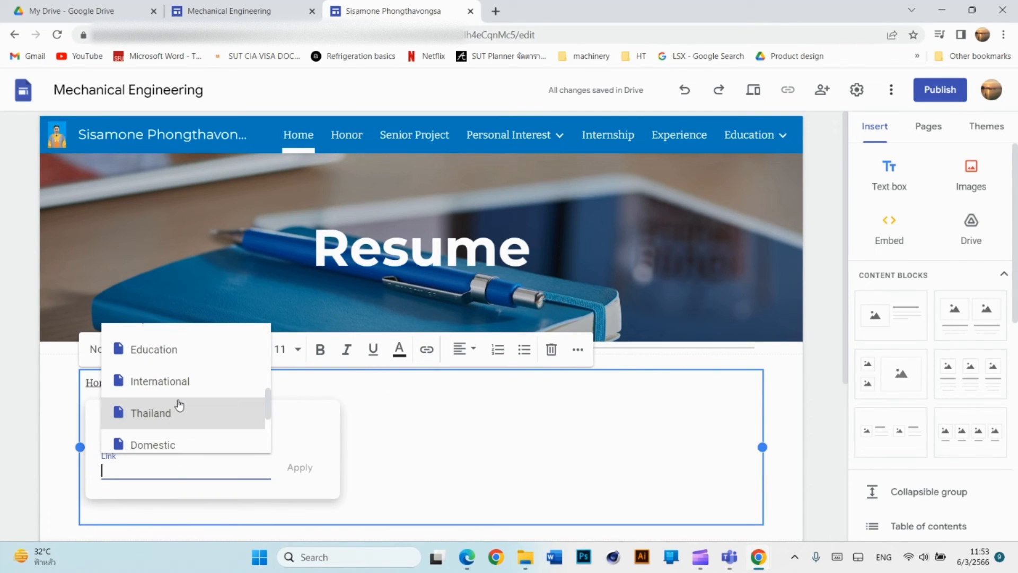
scroll(179, 406, "down", 4)
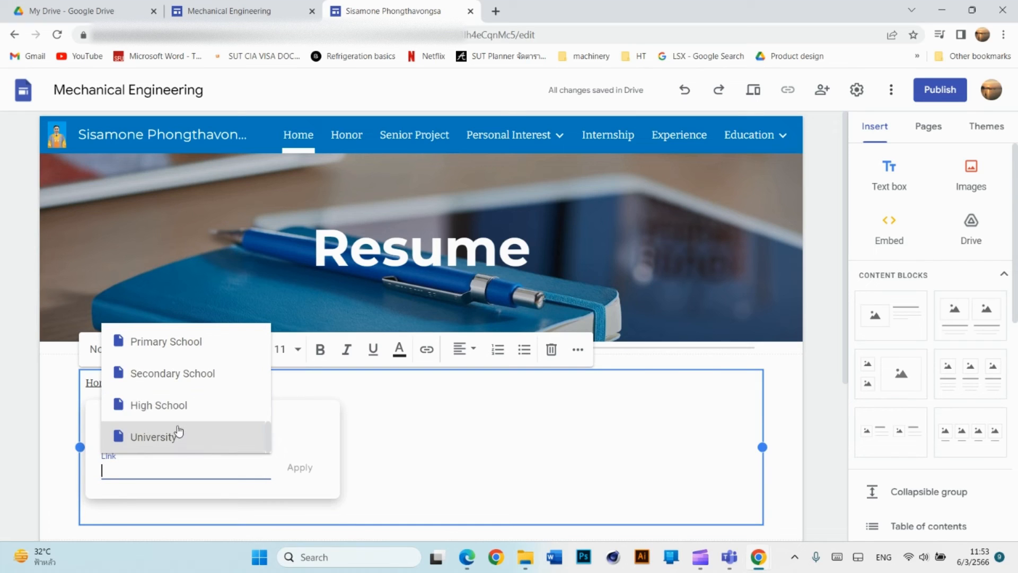
scroll(172, 409, "up", 2)
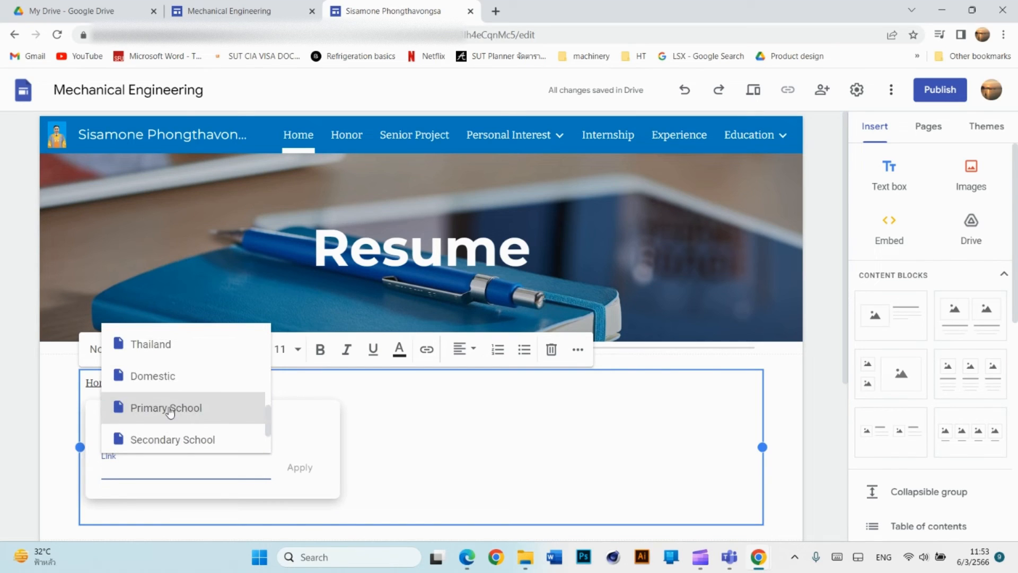
scroll(168, 411, "up", 2)
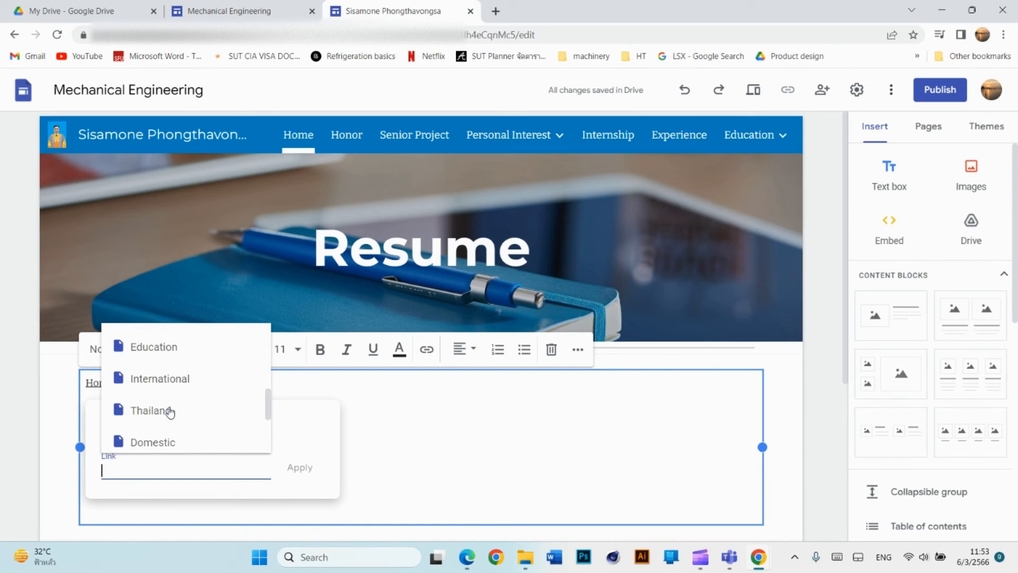
left_click(154, 348)
left_click(300, 467)
scroll(283, 443, "down", 2)
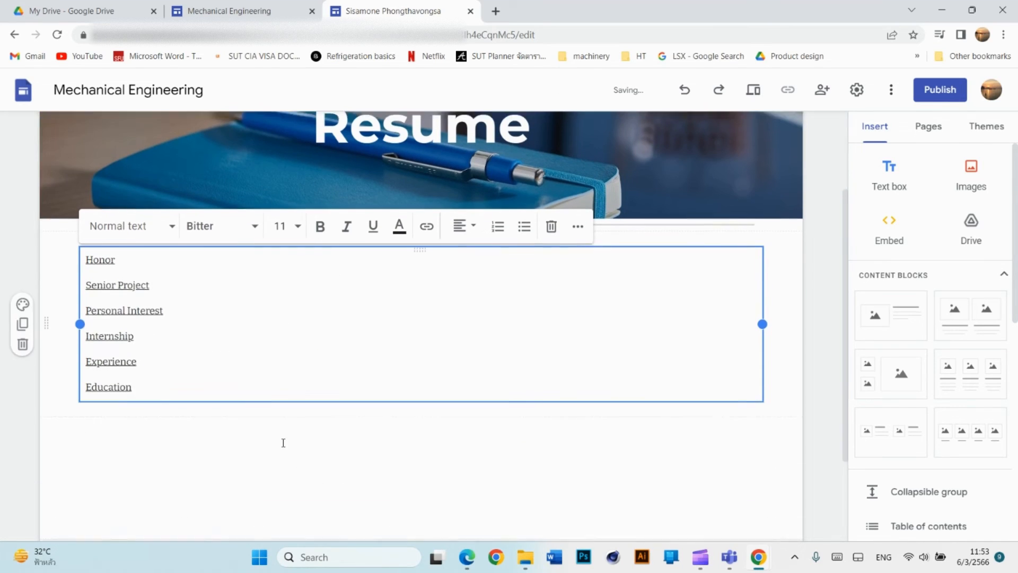
scroll(272, 364, "up", 1)
scroll(272, 363, "down", 3)
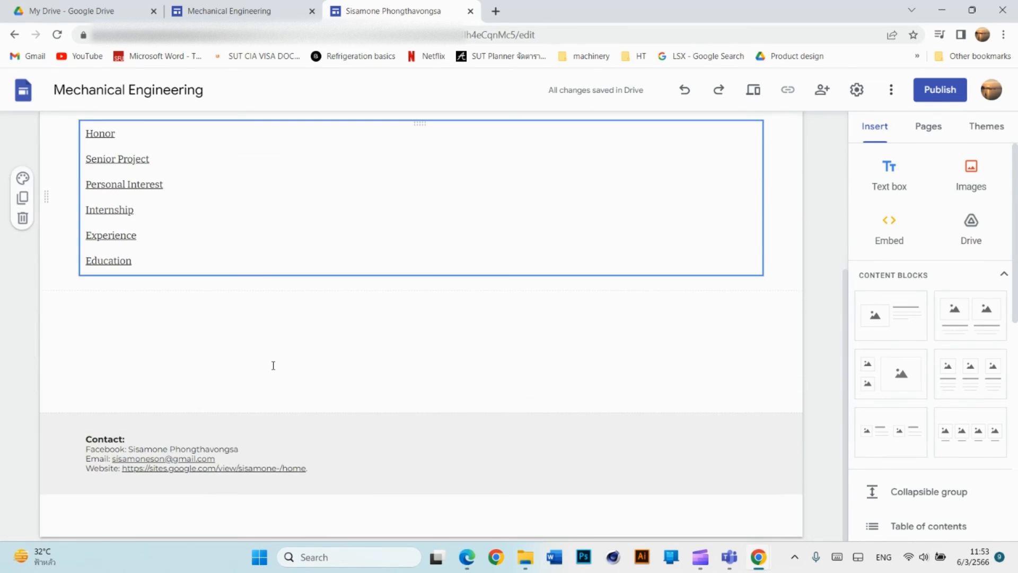
scroll(346, 343, "up", 2)
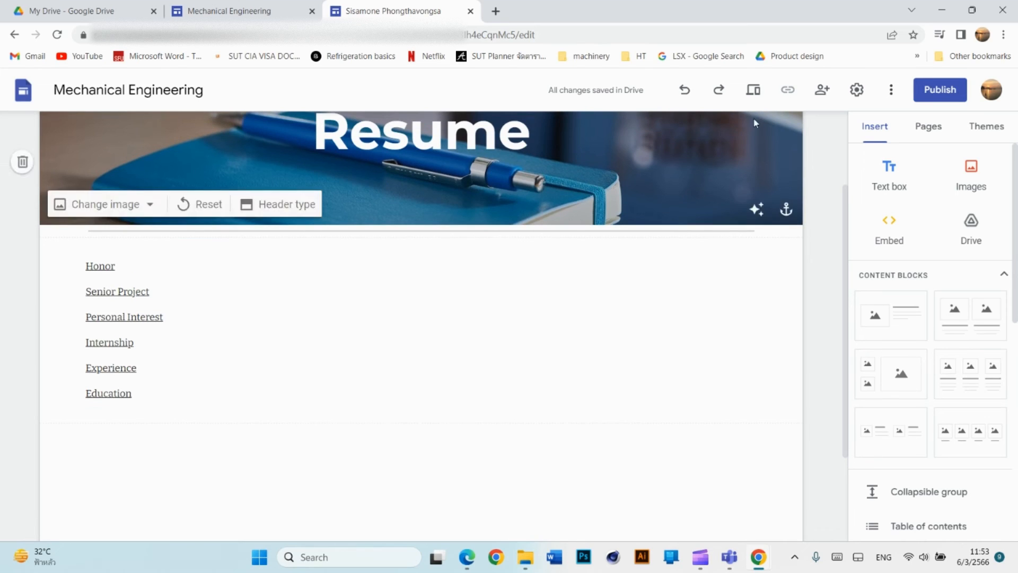
In Preview, follow the Internship link, go Home and back to Internship via the menu, then exit.
left_click(754, 91)
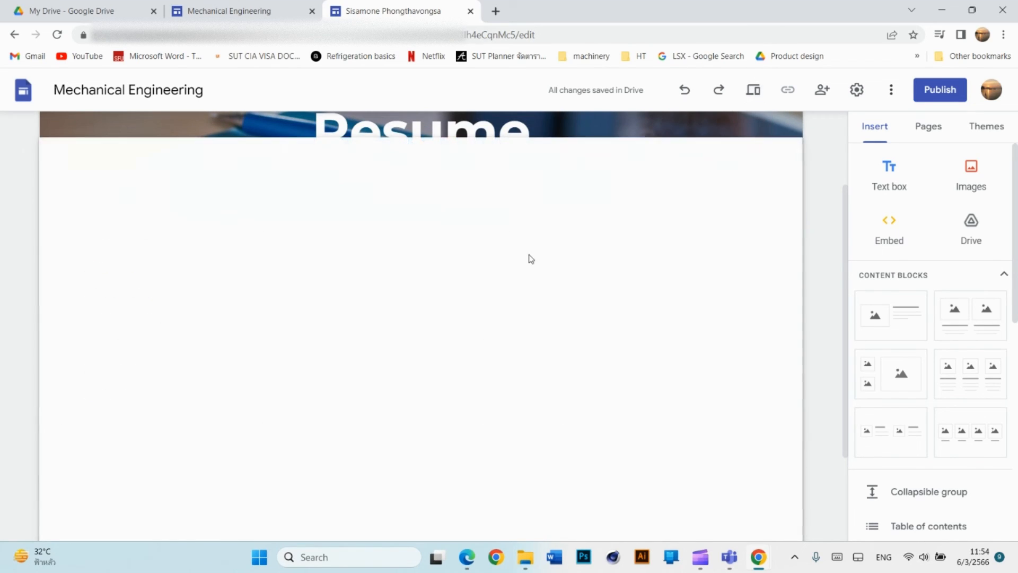
scroll(514, 328, "down", 1)
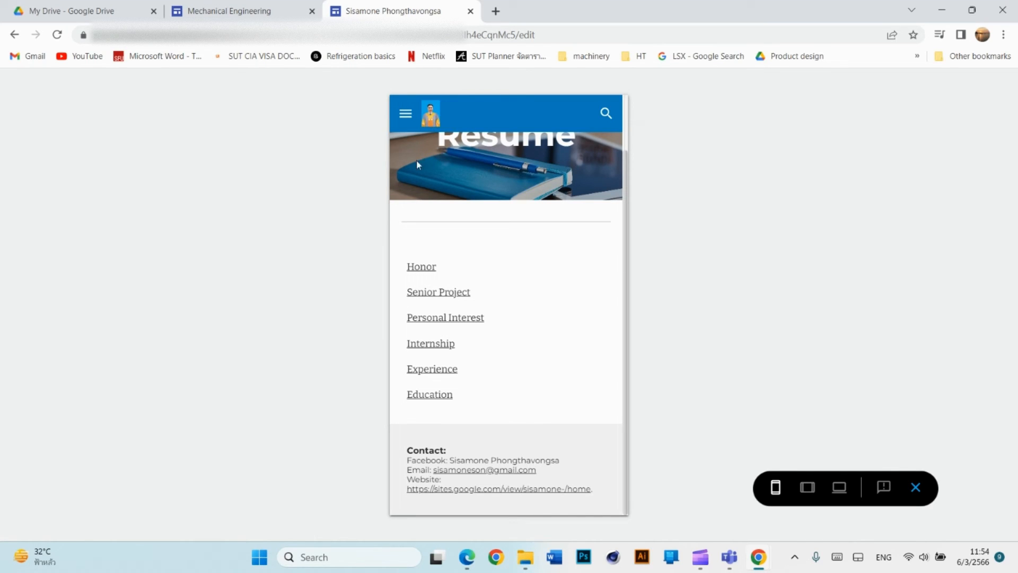
scroll(510, 276, "up", 1)
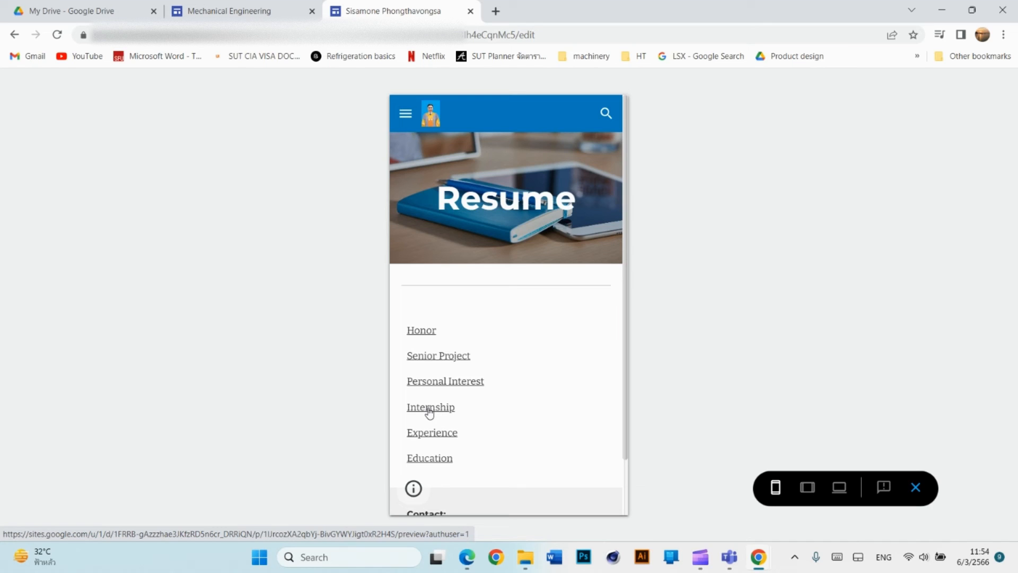
left_click(428, 408)
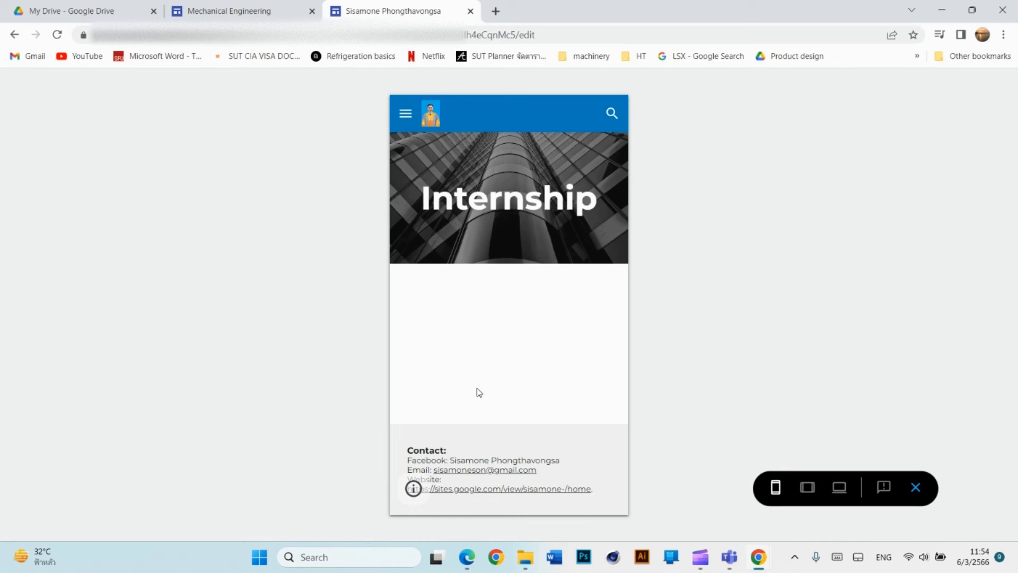
left_click(406, 113)
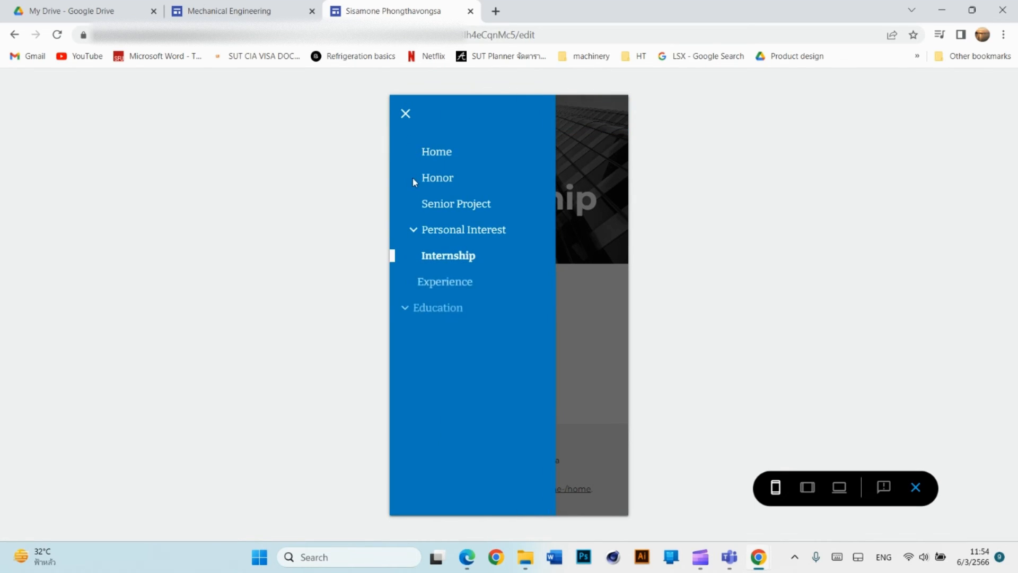
left_click(434, 153)
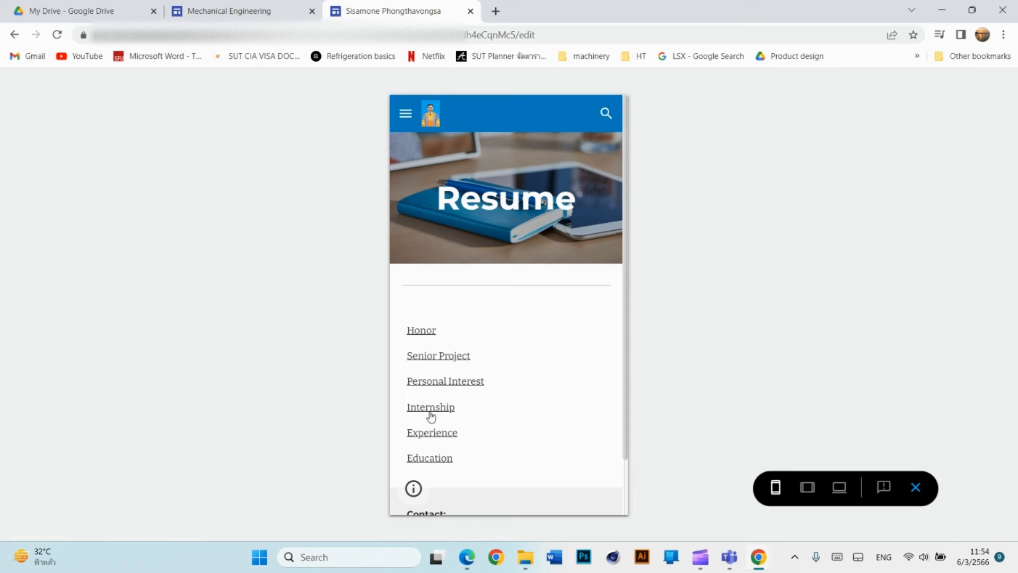
left_click(409, 119)
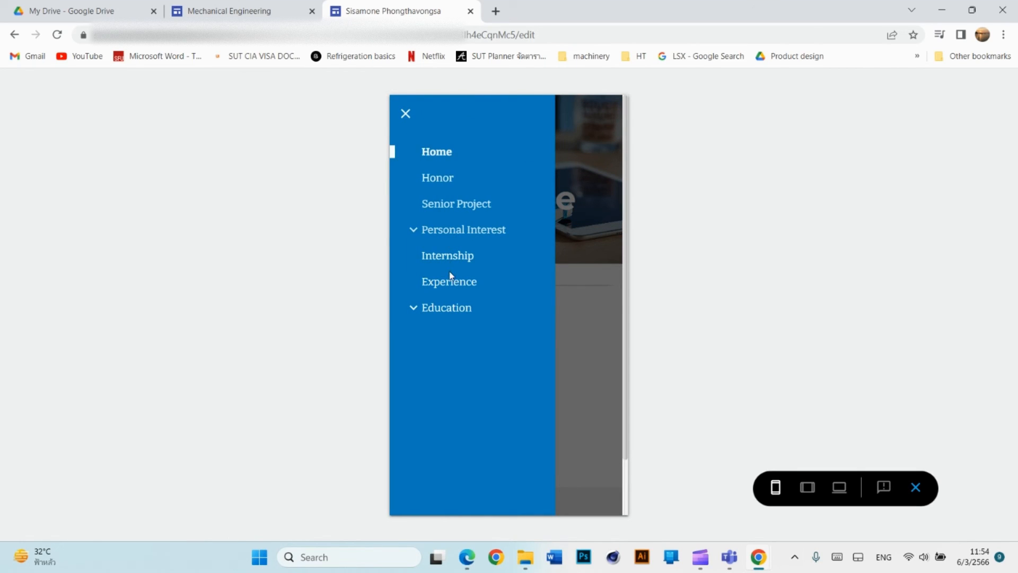
left_click(447, 261)
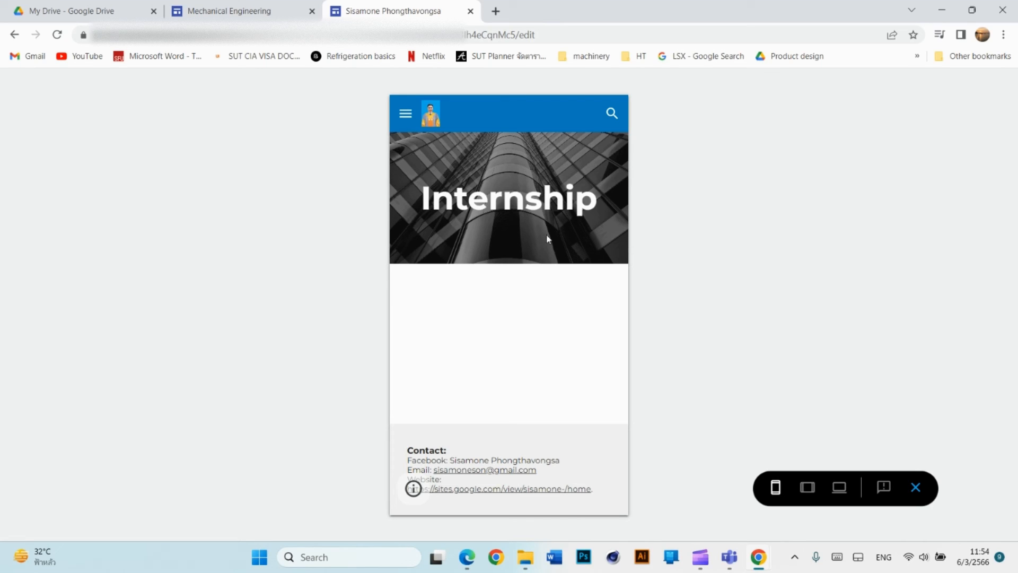
left_click(916, 487)
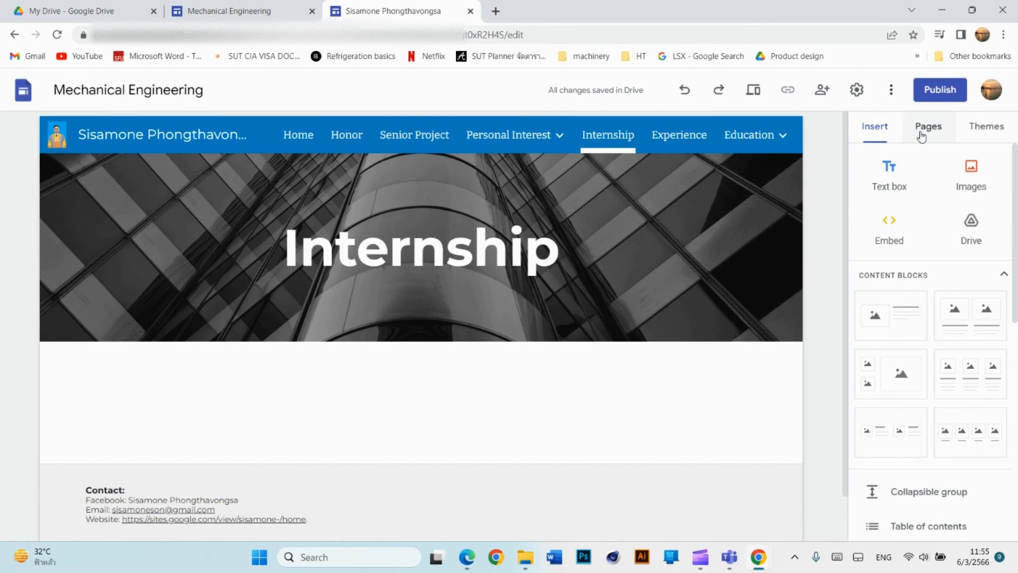
On the Internship page, insert a text box linked to the Home page, then go to Resume.
left_click(926, 132)
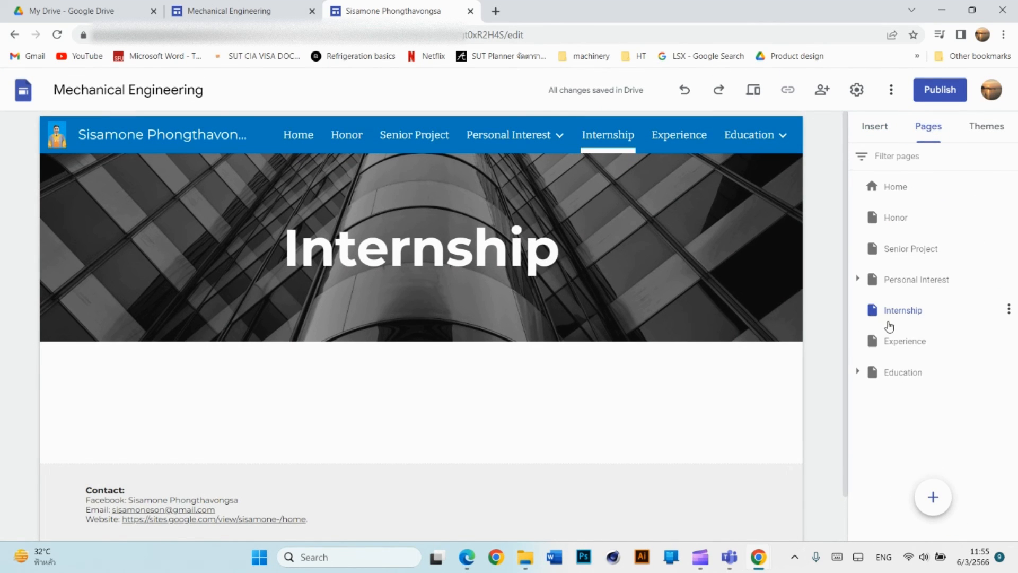
left_click(901, 310)
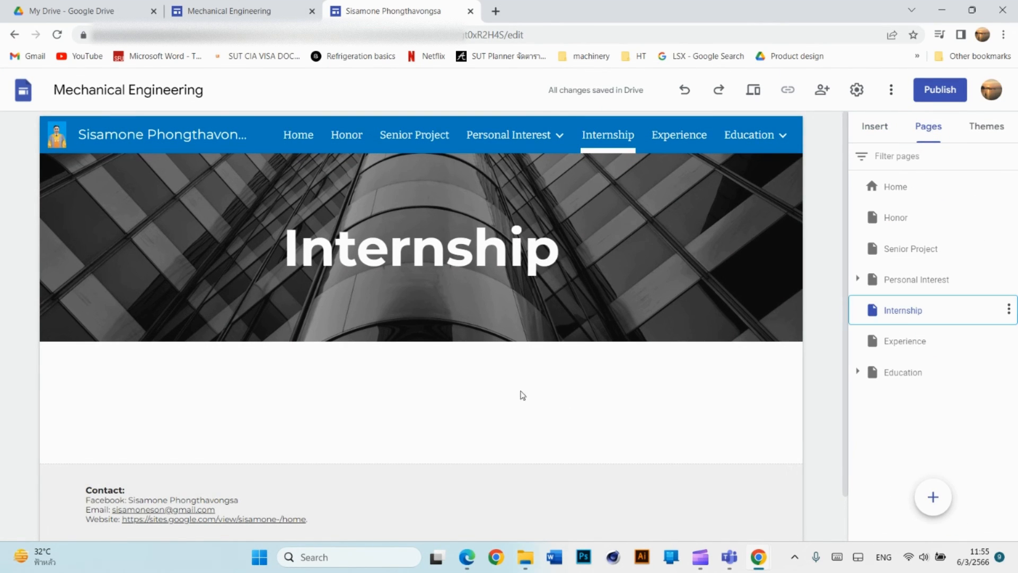
scroll(511, 380, "down", 1)
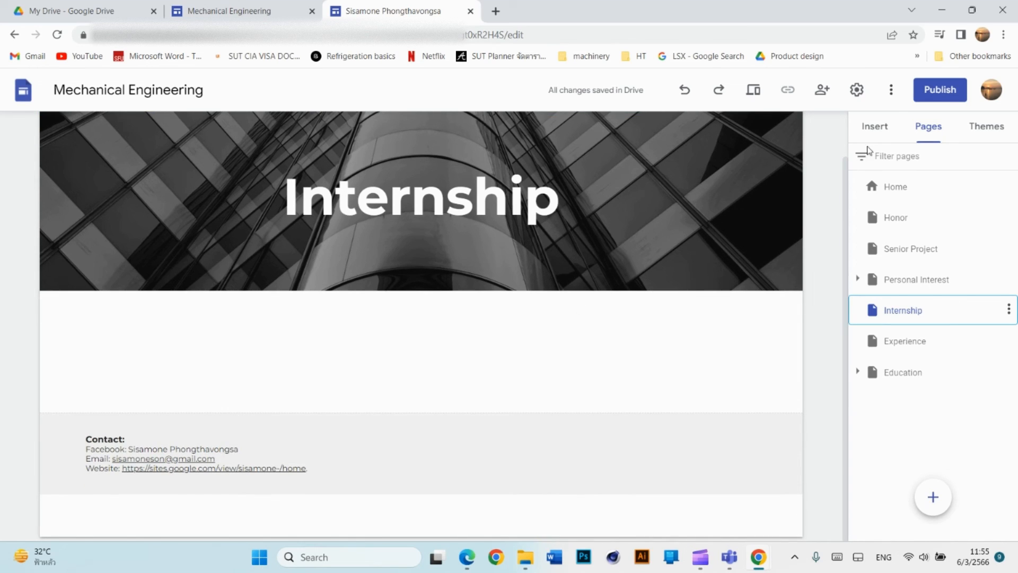
left_click(874, 127)
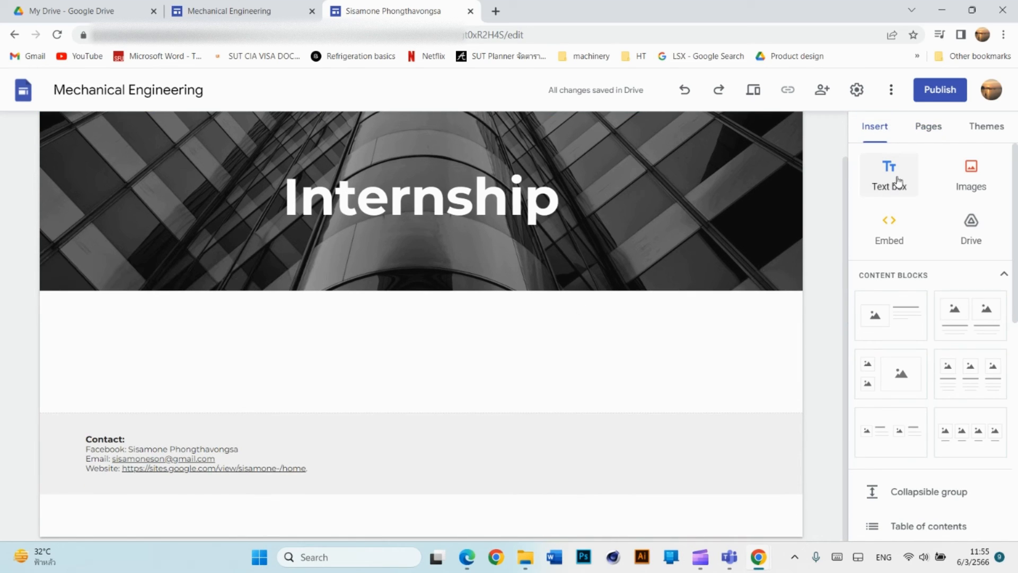
left_click(897, 191)
scroll(521, 368, "up", 1)
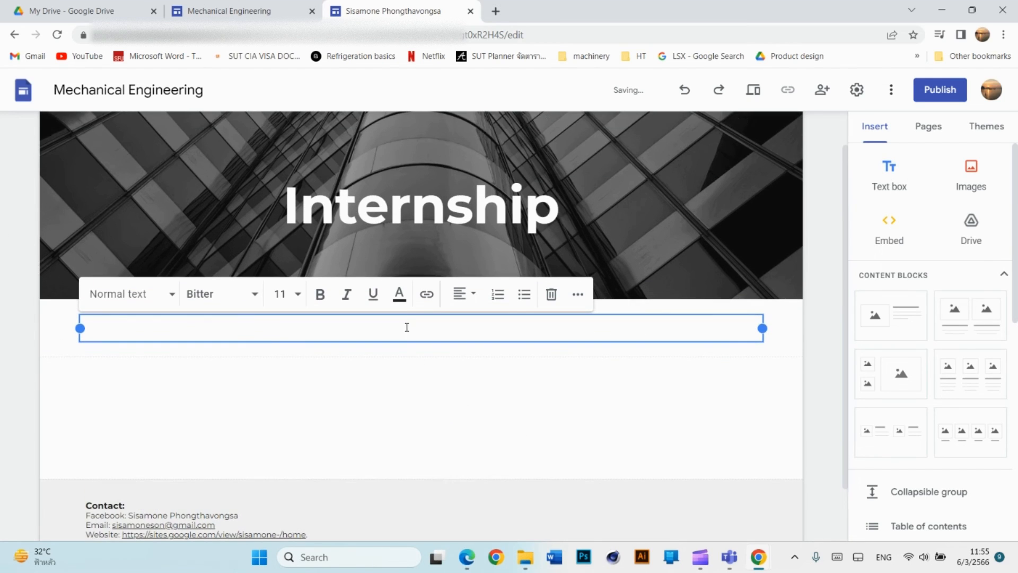
left_click(424, 294)
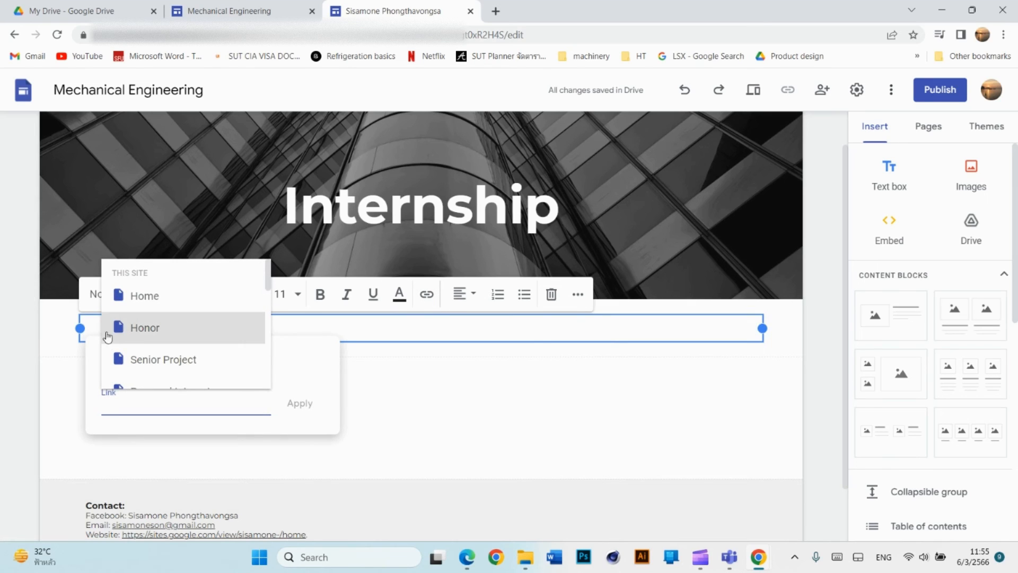
left_click(139, 297)
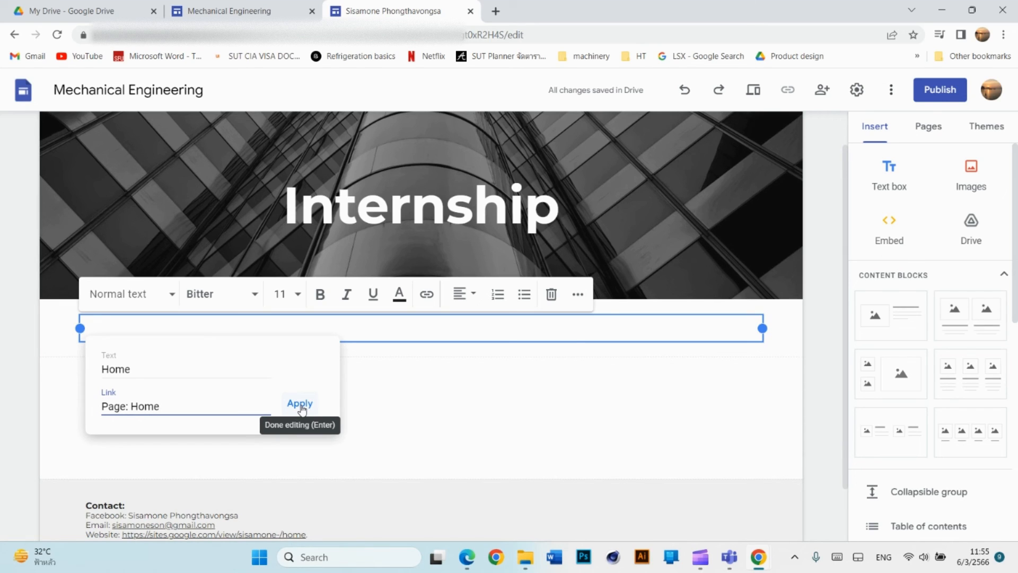
left_click(301, 408)
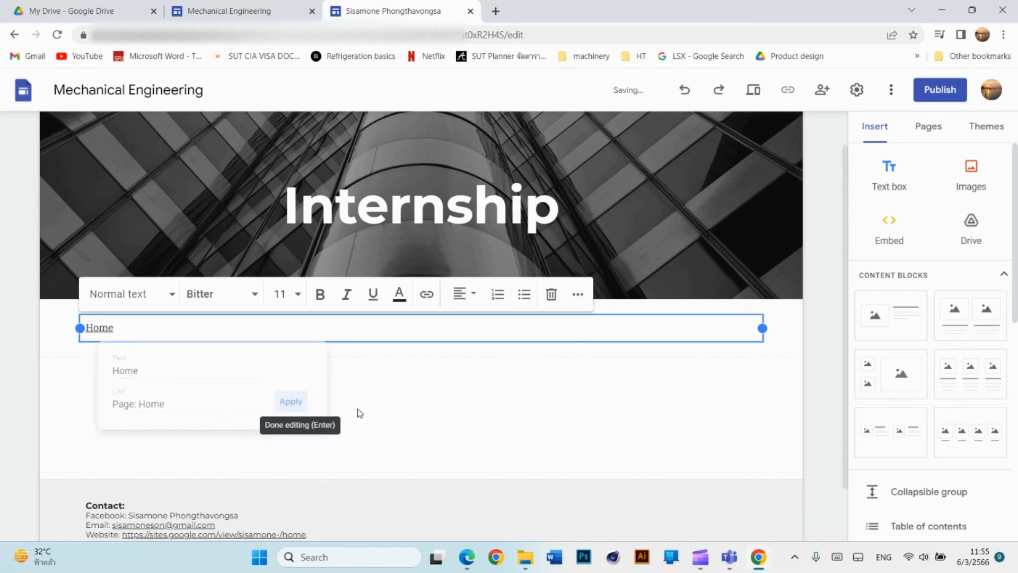
scroll(689, 249, "up", 1)
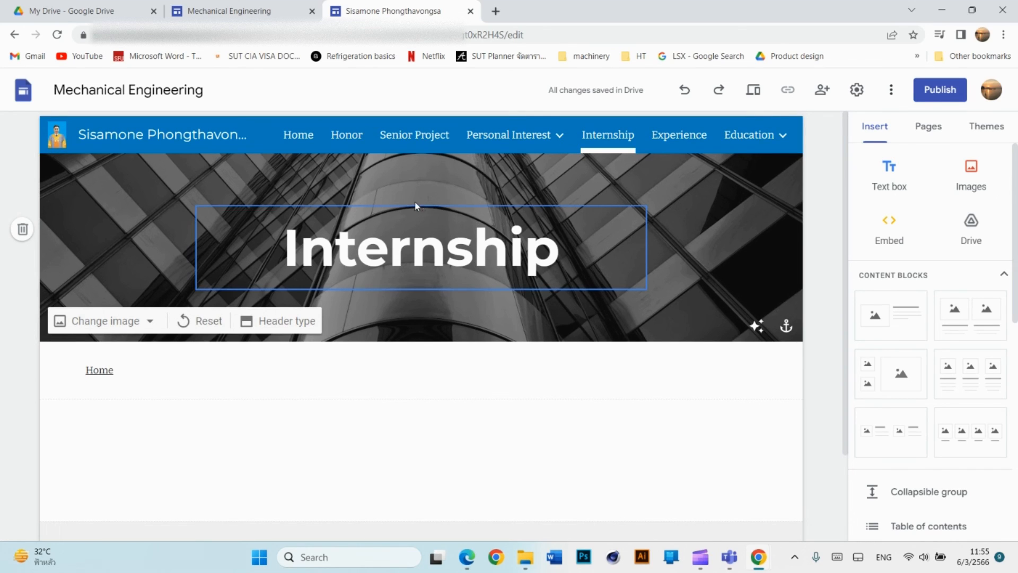
left_click(299, 139)
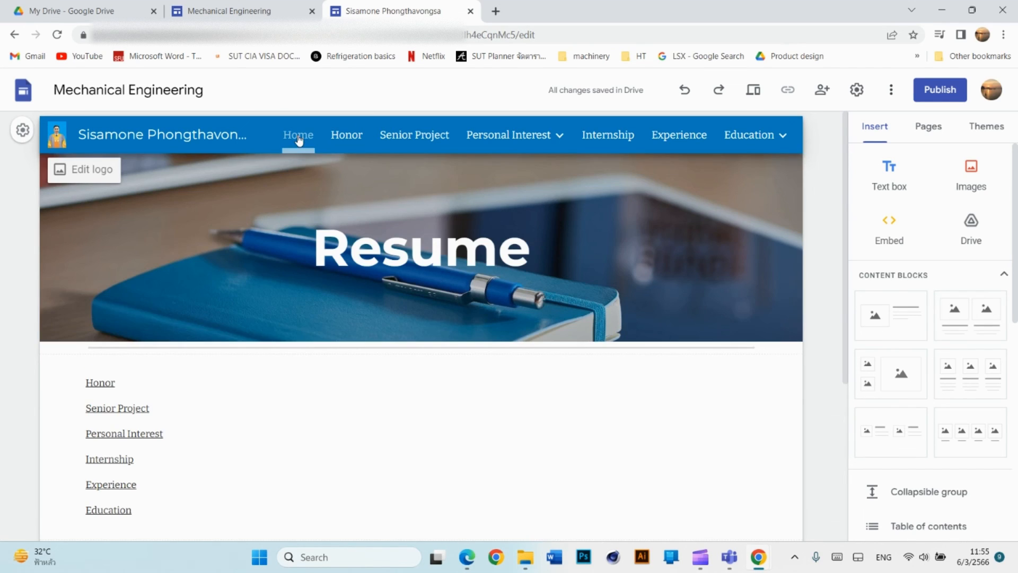
Preview Internship, follow its Home link back to Resume, open Senior Project, then exit preview.
left_click(751, 91)
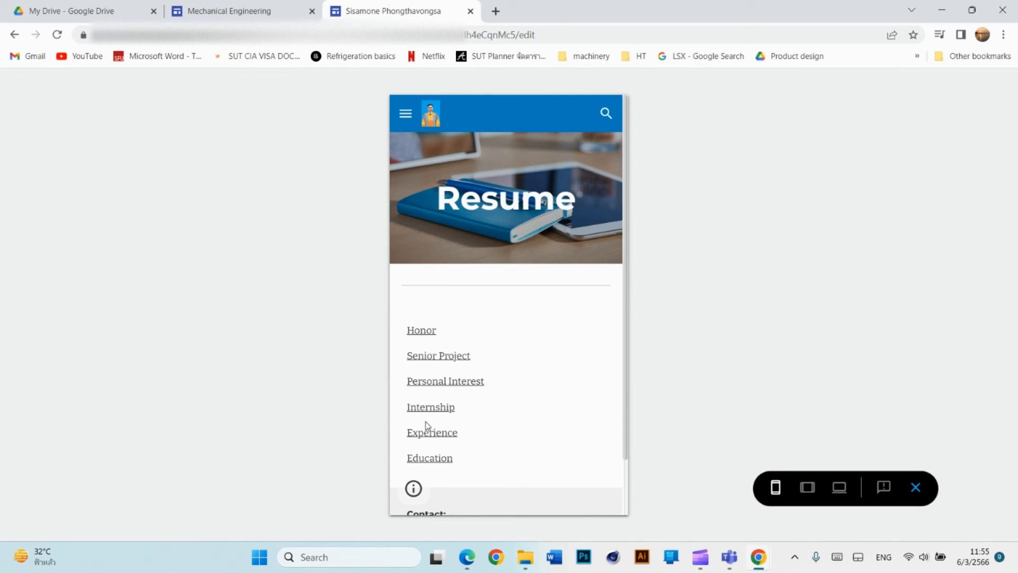
left_click(428, 413)
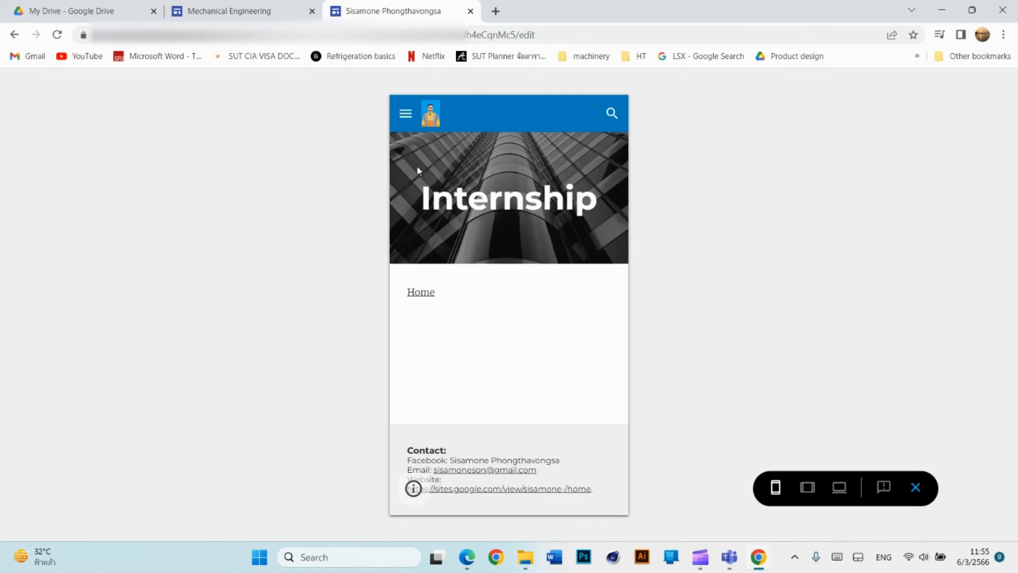
left_click(421, 294)
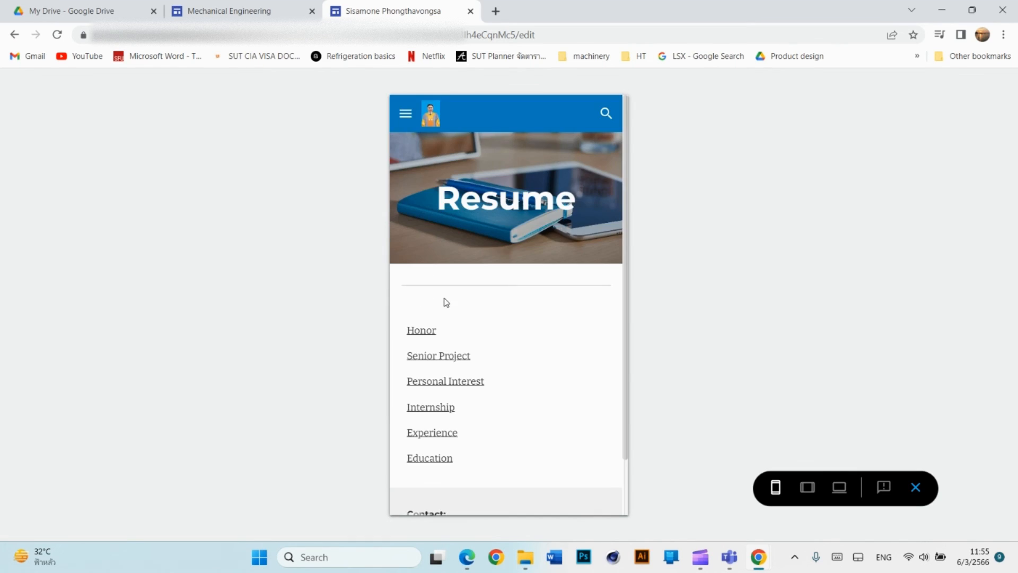
scroll(463, 347, "down", 1)
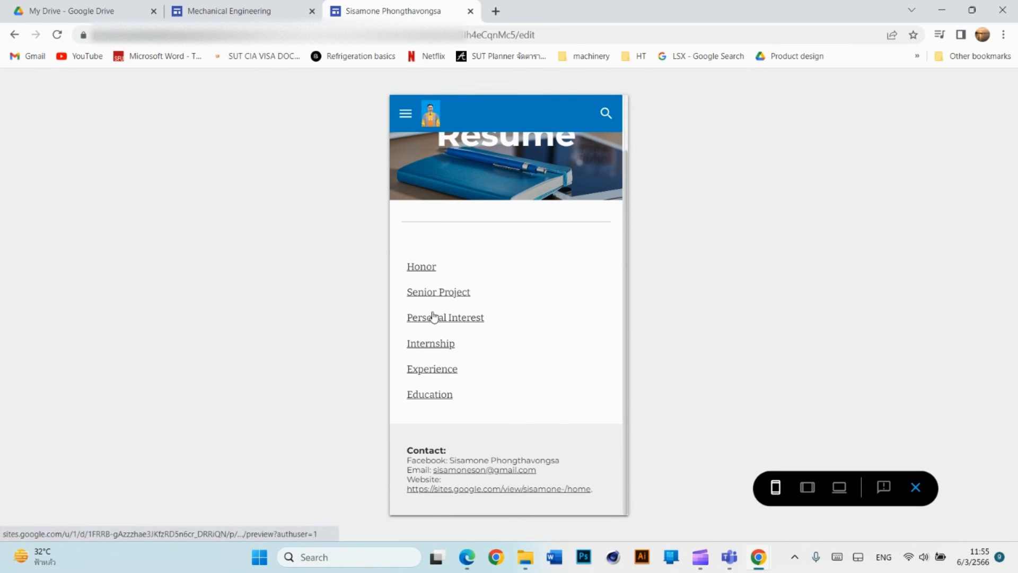
left_click(435, 295)
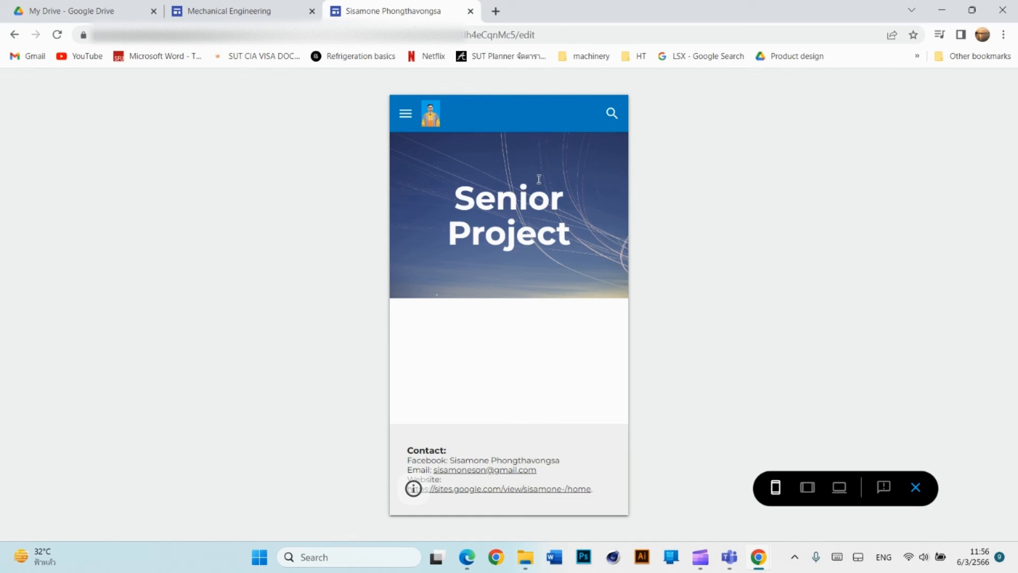
left_click(914, 486)
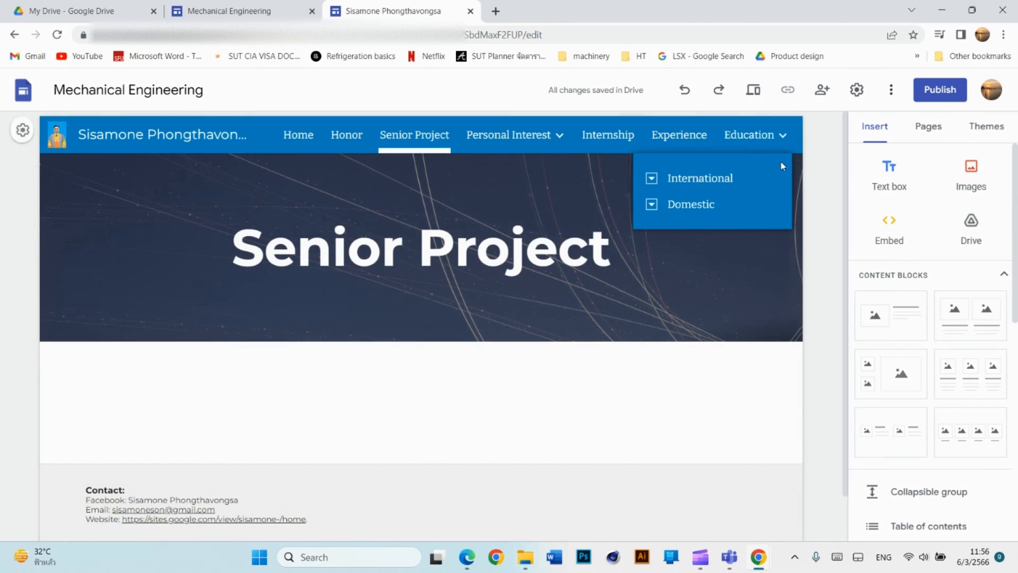
Open the Honor page and replace its Activities banner title with a centred 'Honor'.
left_click(933, 133)
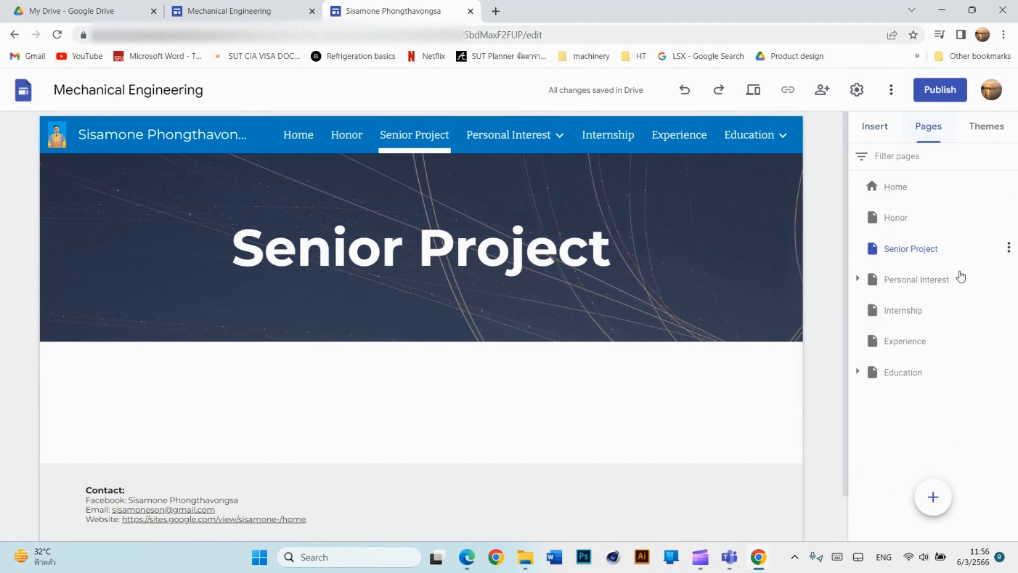
left_click(901, 216)
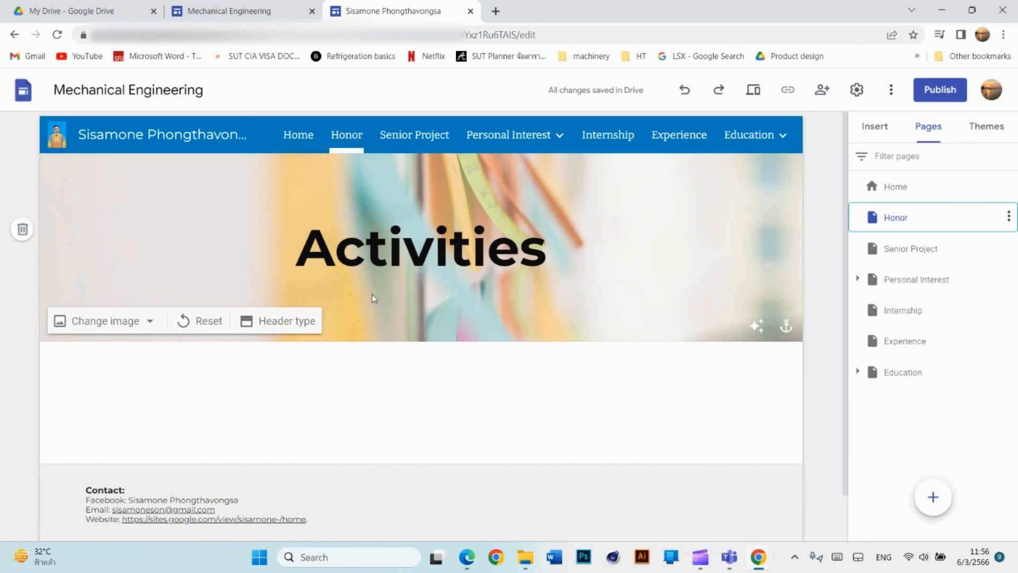
left_click(537, 249)
key("BackSpace")
key("BackSpace")
key("BackSpace")
key("BackSpace")
key("BackSpace")
key("BackSpace")
key("BackSpace")
key("BackSpace")
key("BackSpace")
key("BackSpace")
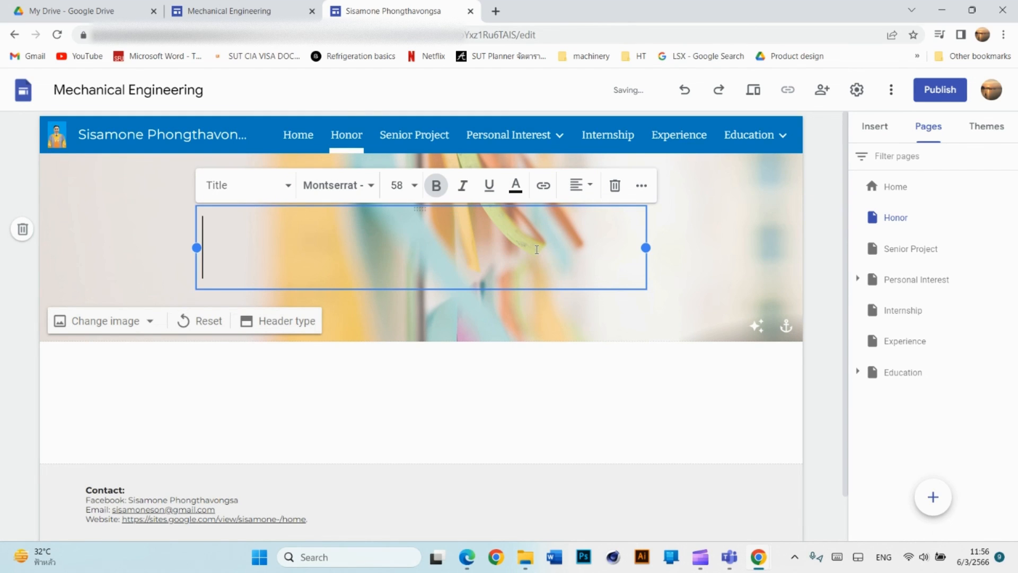
type("Honor")
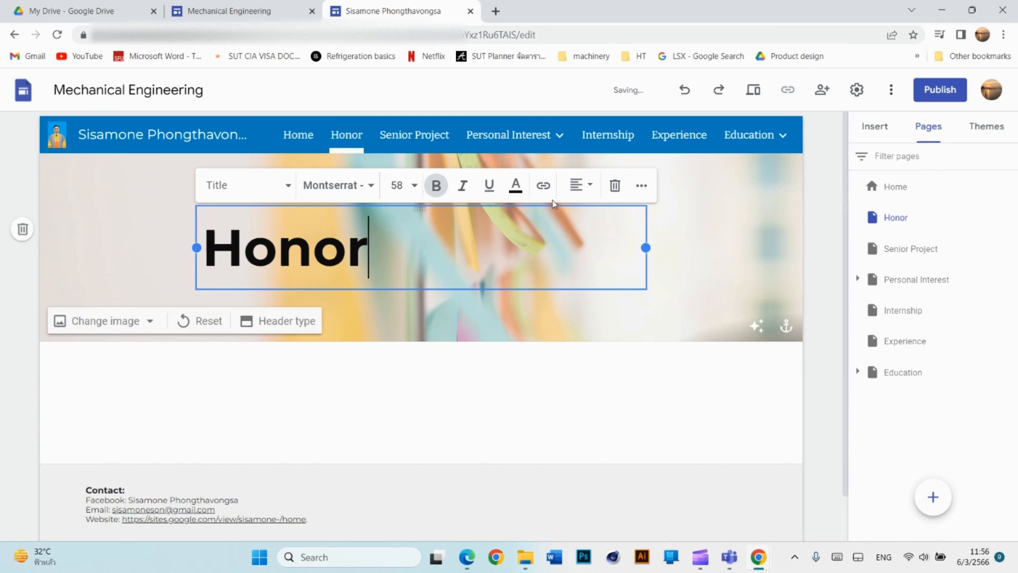
left_click(588, 188)
left_click(577, 253)
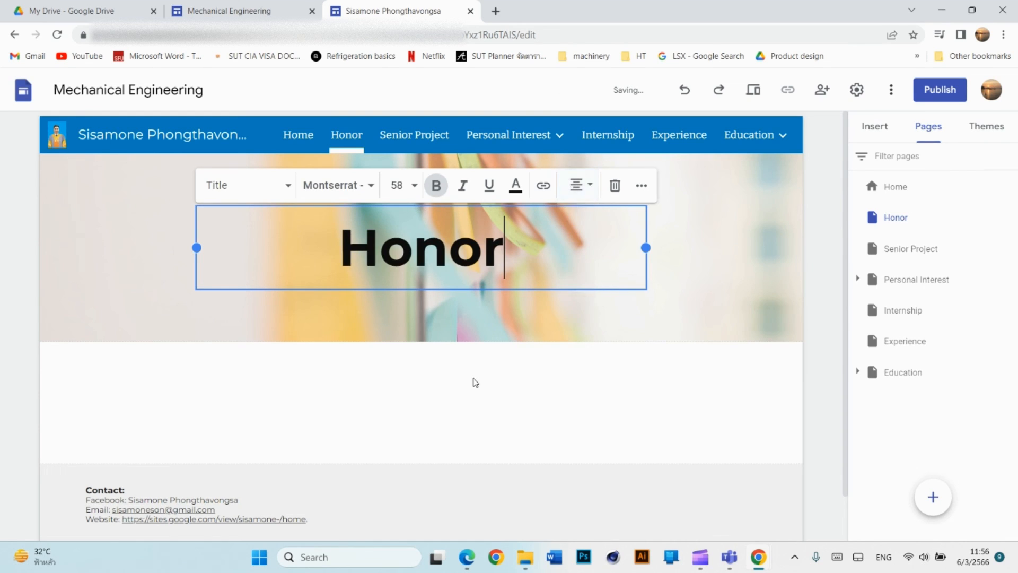
left_click(445, 390)
left_click(874, 127)
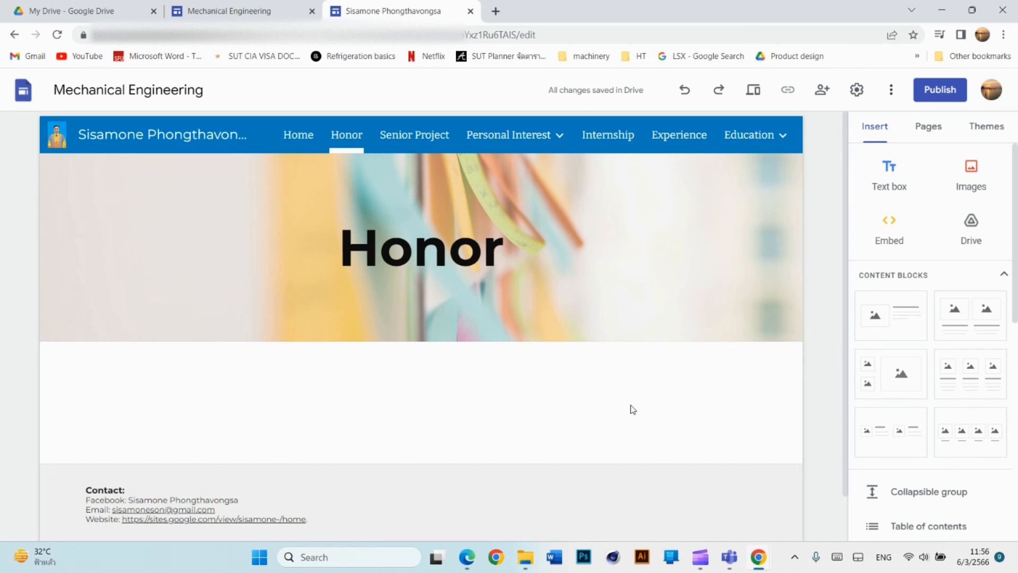
left_click(927, 127)
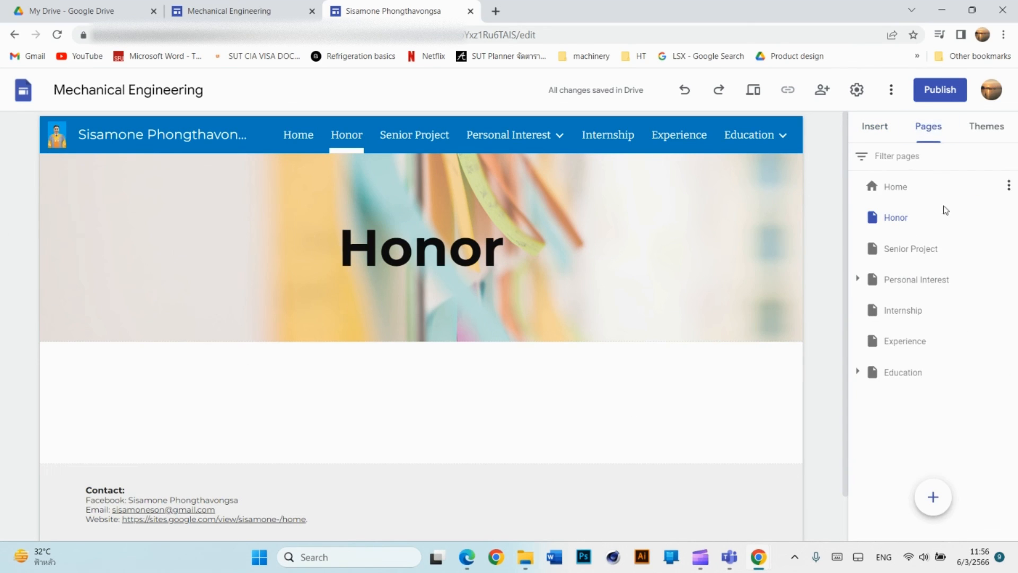
left_click(895, 222)
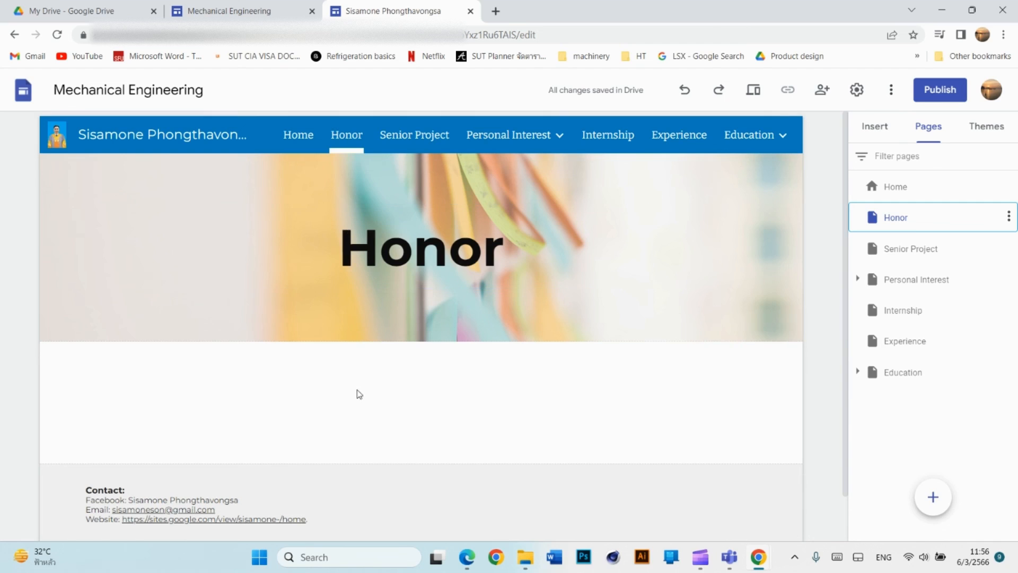
Add a text box linked to the Home page below the Honor banner.
left_click(875, 127)
left_click(882, 177)
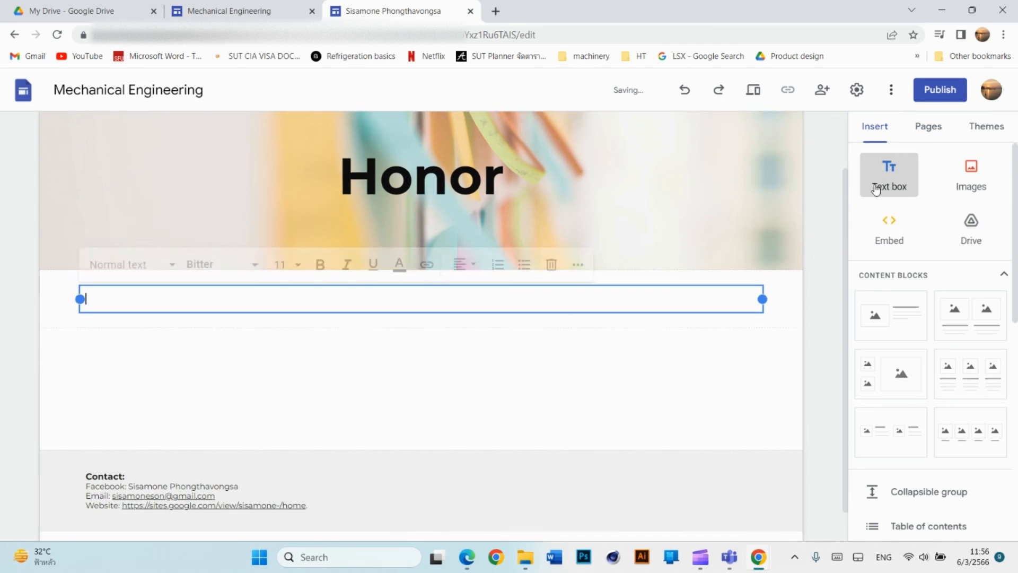
left_click(427, 228)
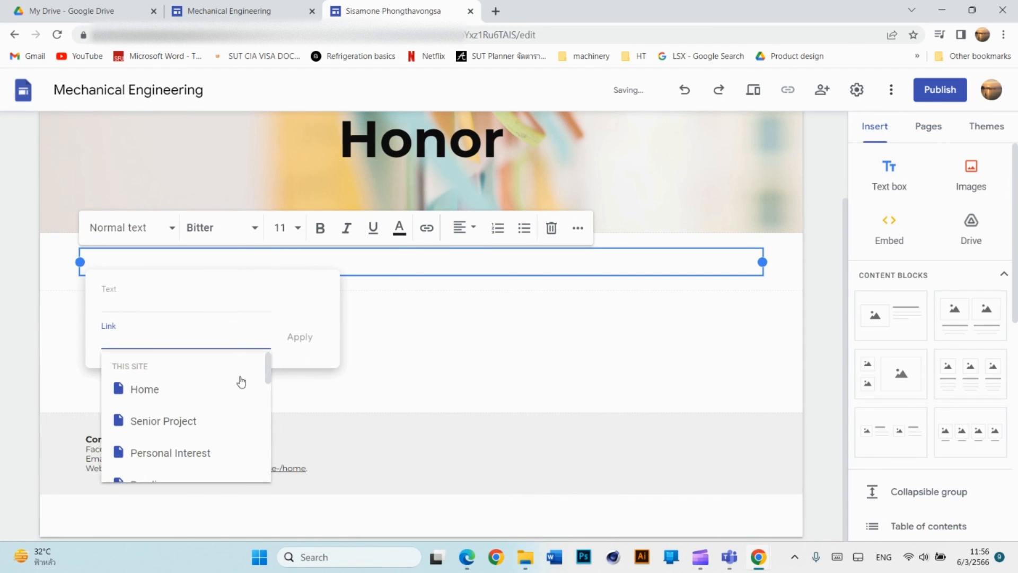
left_click(181, 398)
left_click(301, 342)
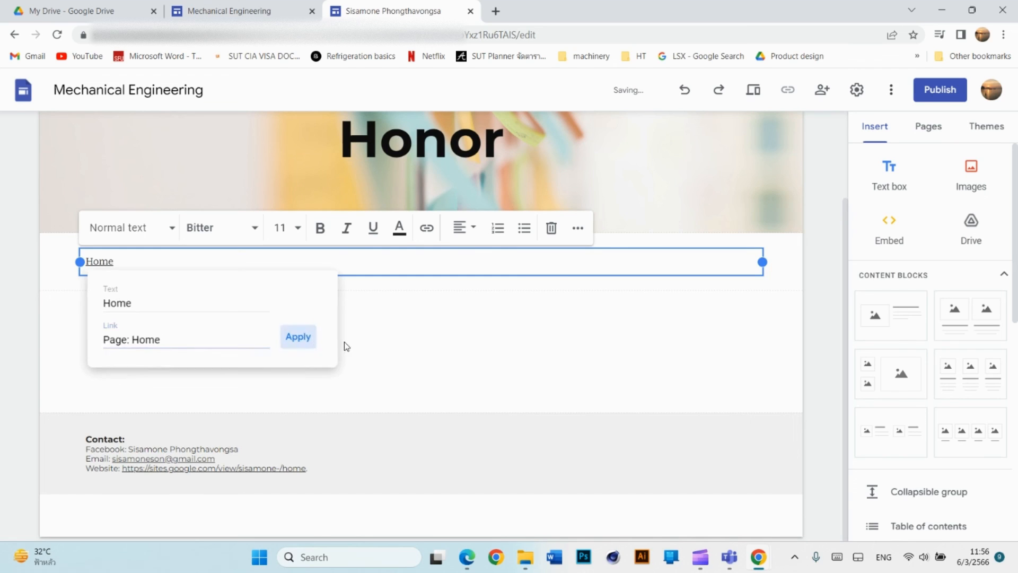
scroll(405, 221, "up", 3)
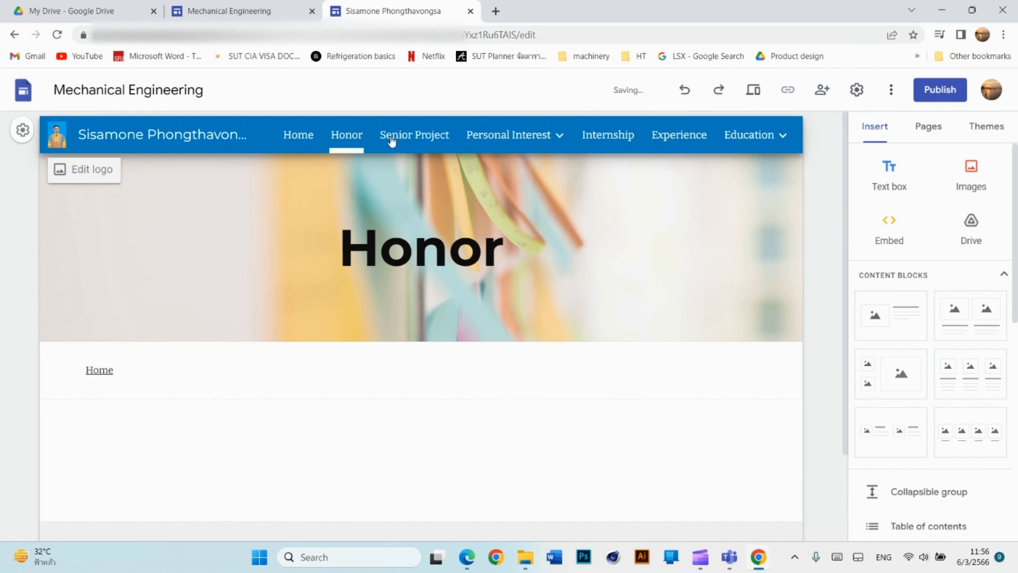
Add a Home-linked text box below the Senior Project banner.
left_click(392, 138)
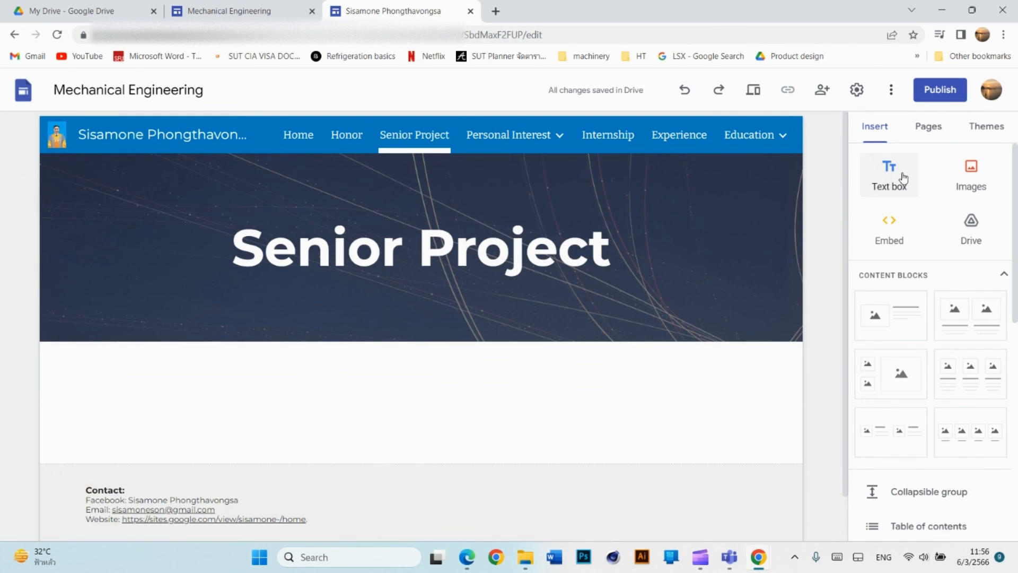
left_click(890, 180)
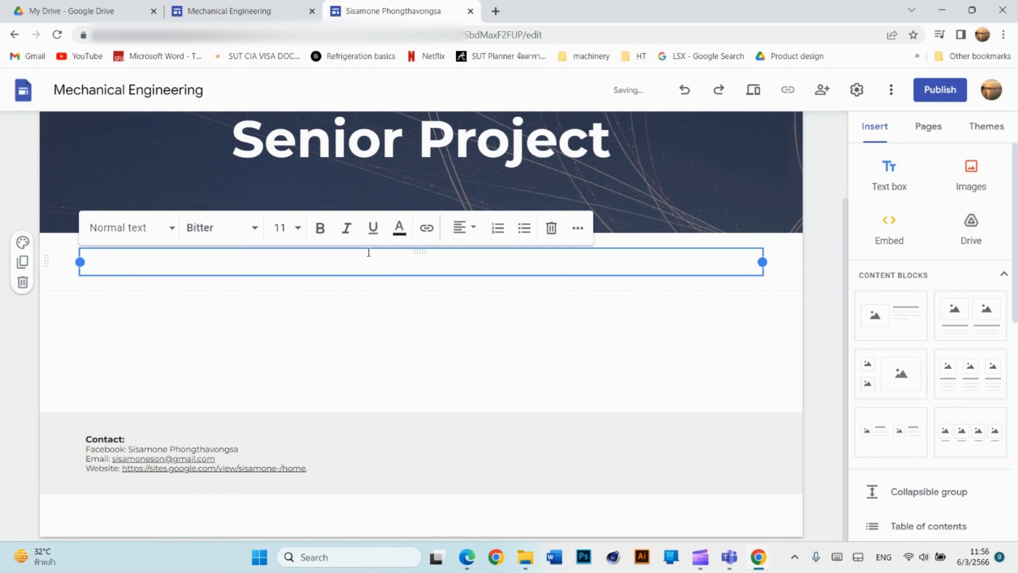
left_click(423, 235)
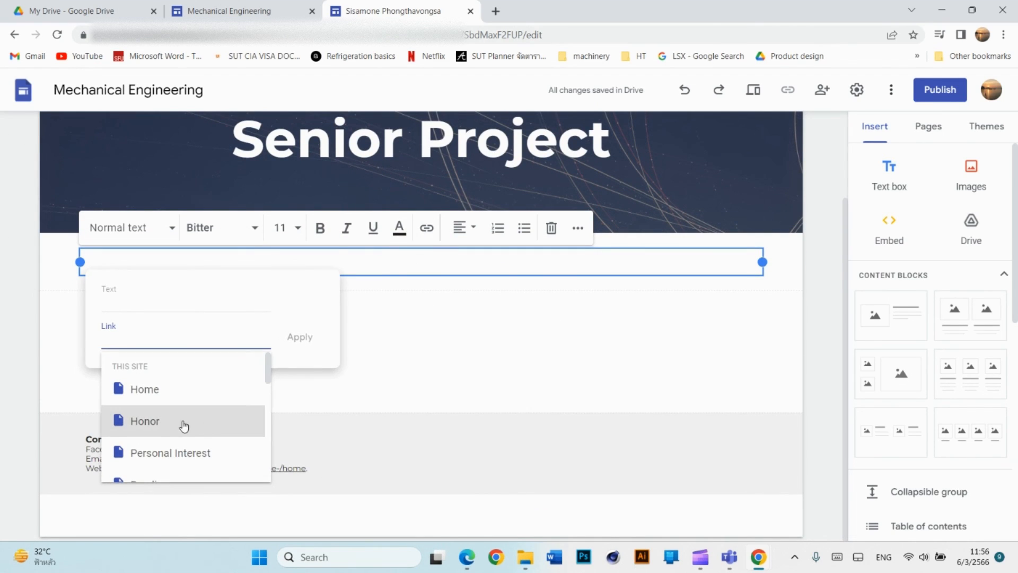
left_click(162, 398)
left_click(297, 336)
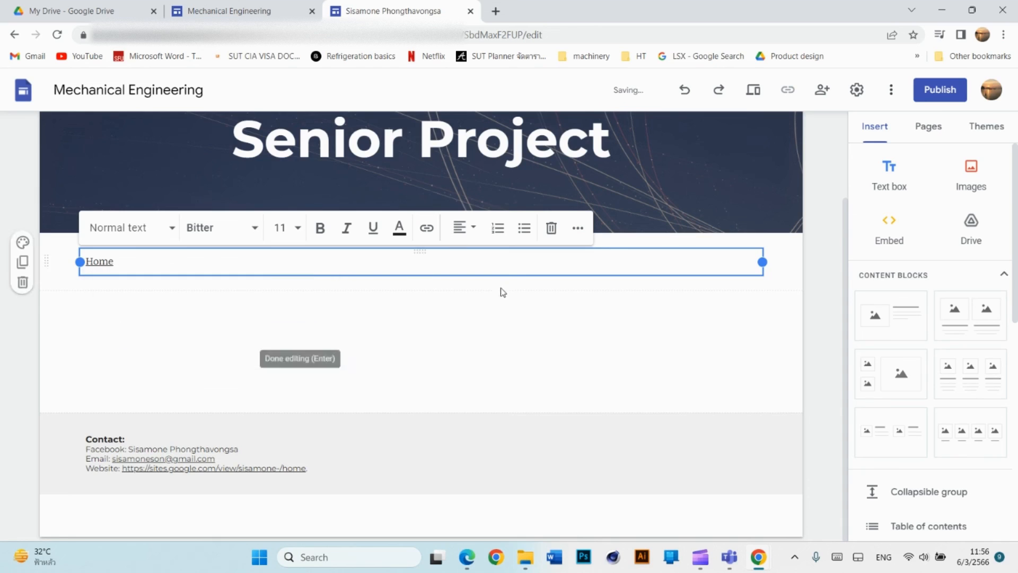
scroll(502, 289, "up", 2)
Add a Home-linked text box below the Personal Interest banner.
left_click(503, 135)
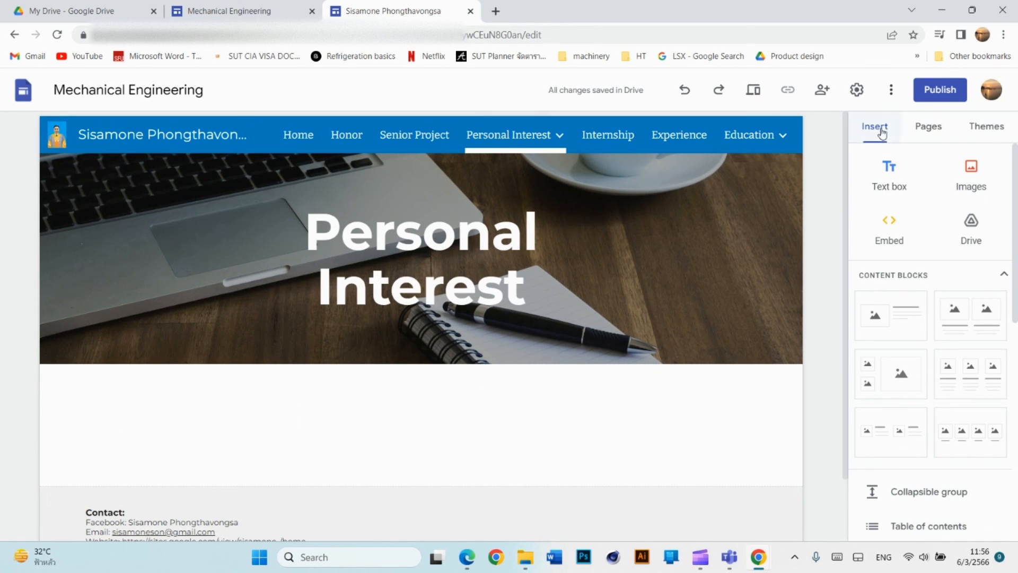
left_click(889, 175)
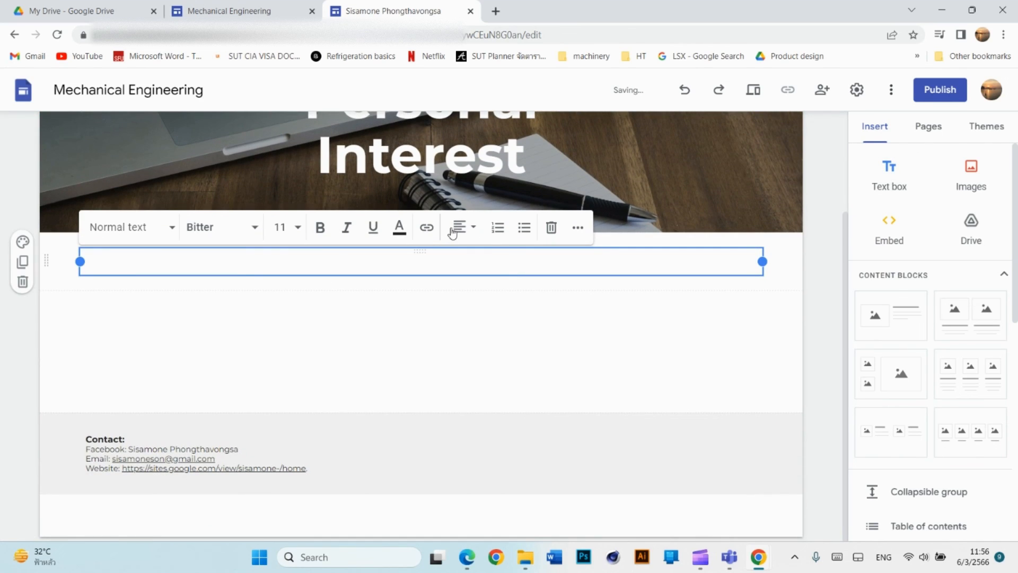
left_click(427, 227)
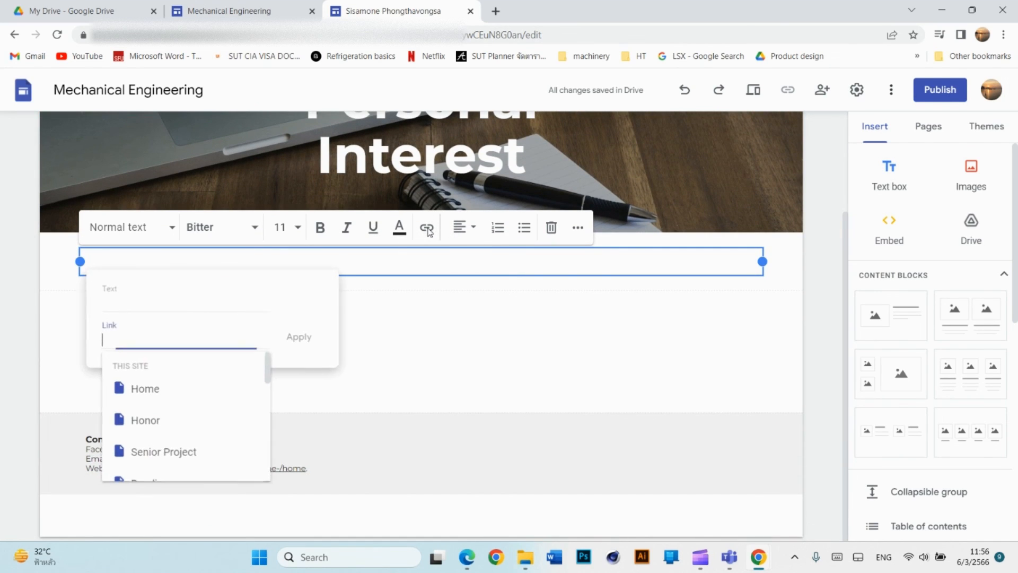
left_click(182, 395)
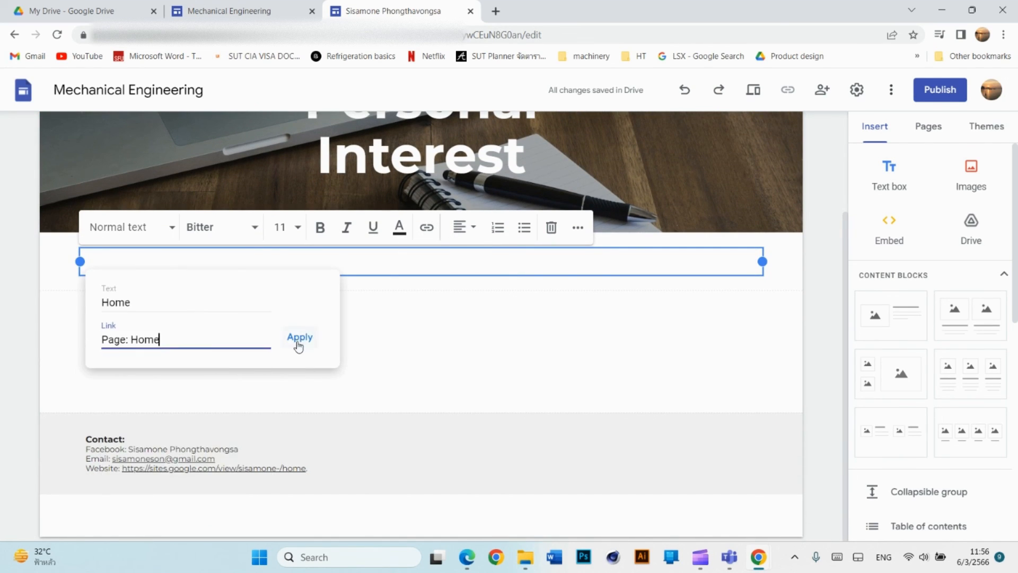
left_click(297, 339)
scroll(604, 232, "up", 3)
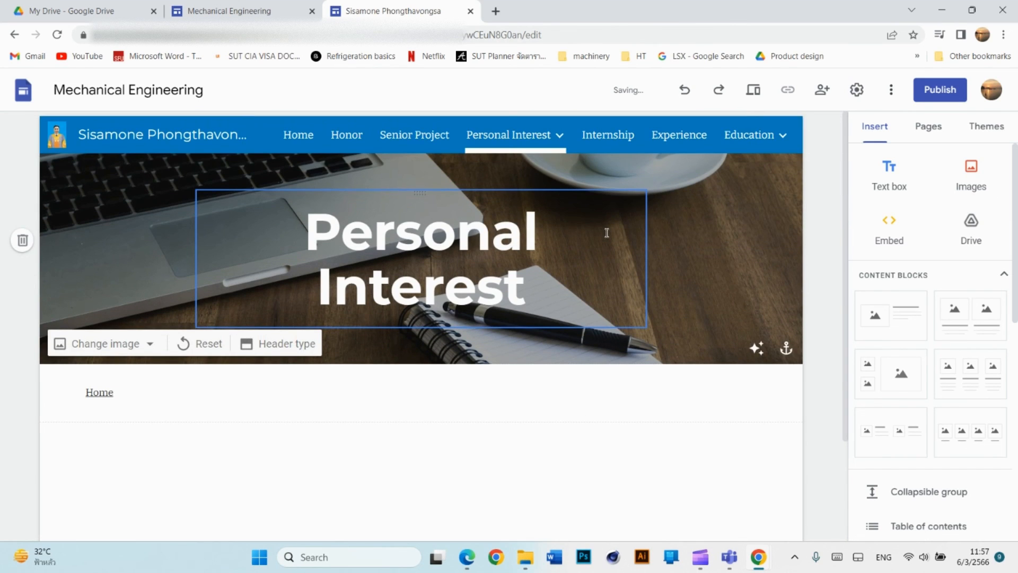
Open the Experience page and add a Home-linked text box below its banner.
mouse_move(571, 129)
left_click(608, 135)
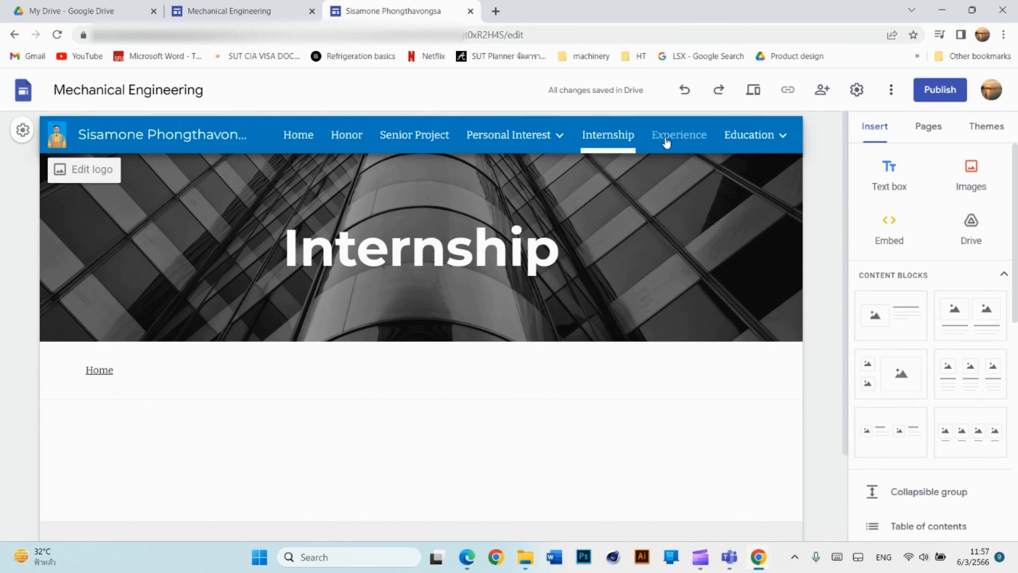
left_click(667, 141)
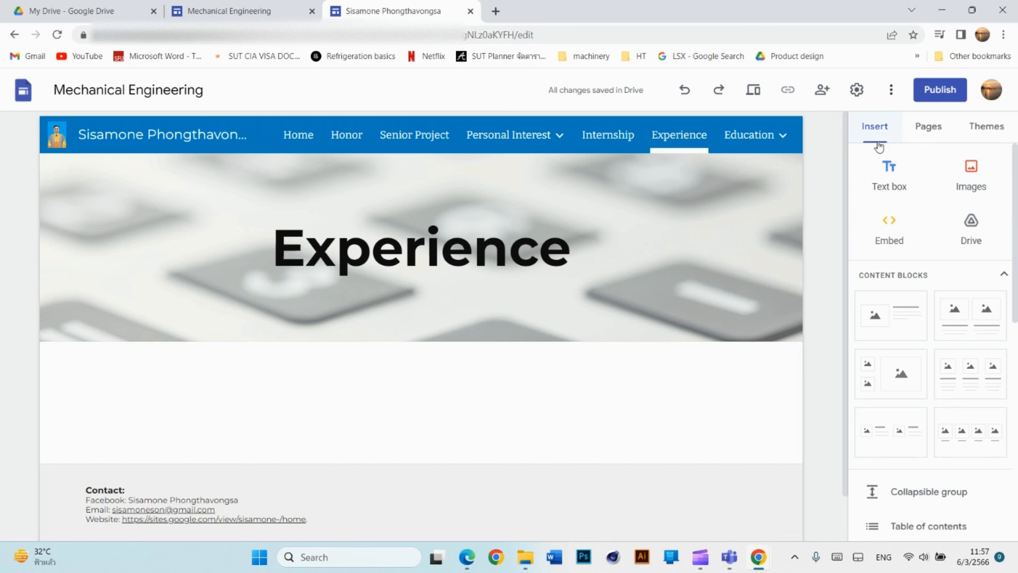
left_click(889, 176)
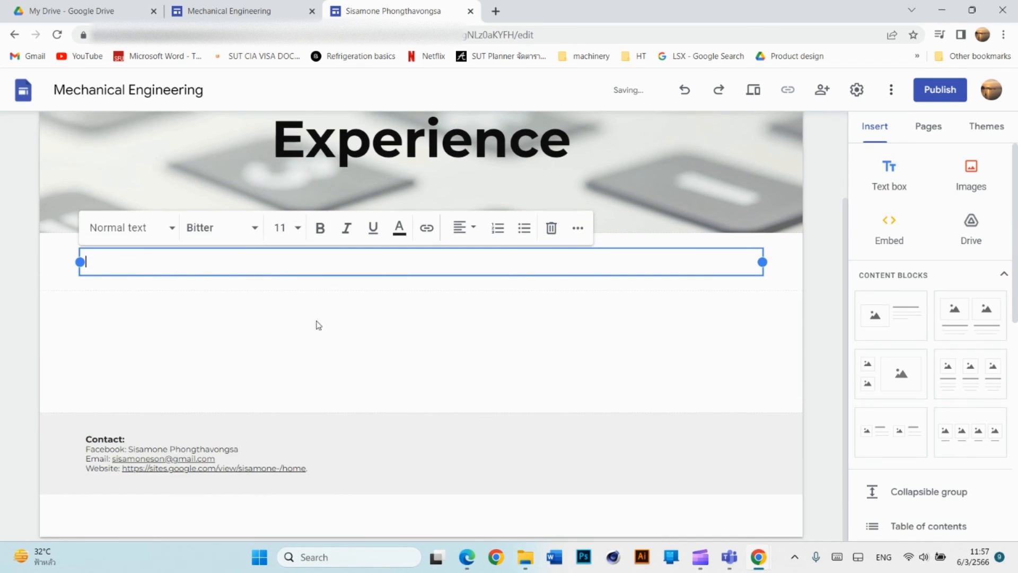
left_click(426, 228)
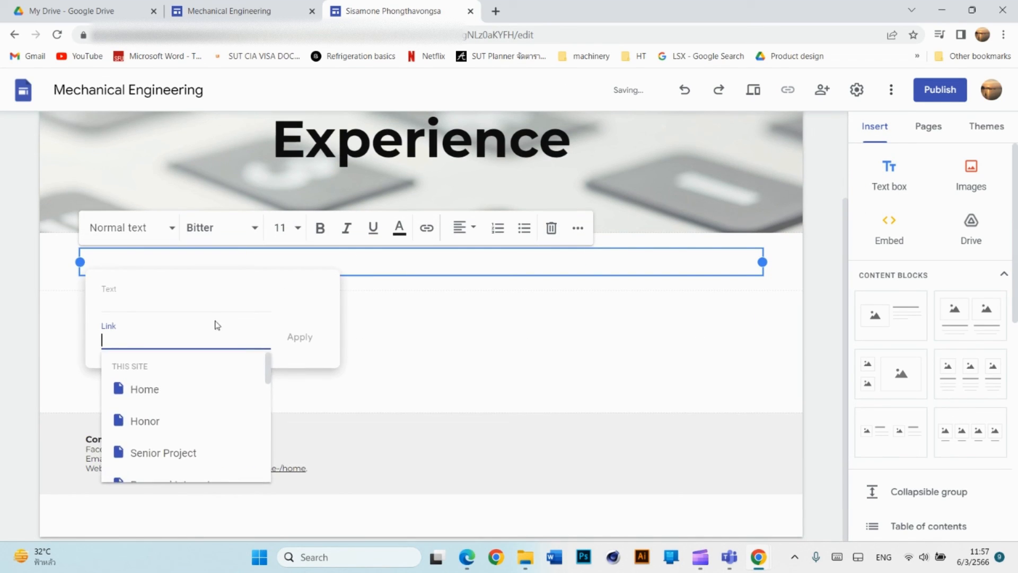
left_click(154, 393)
left_click(299, 338)
left_click(654, 271)
scroll(689, 239, "up", 2)
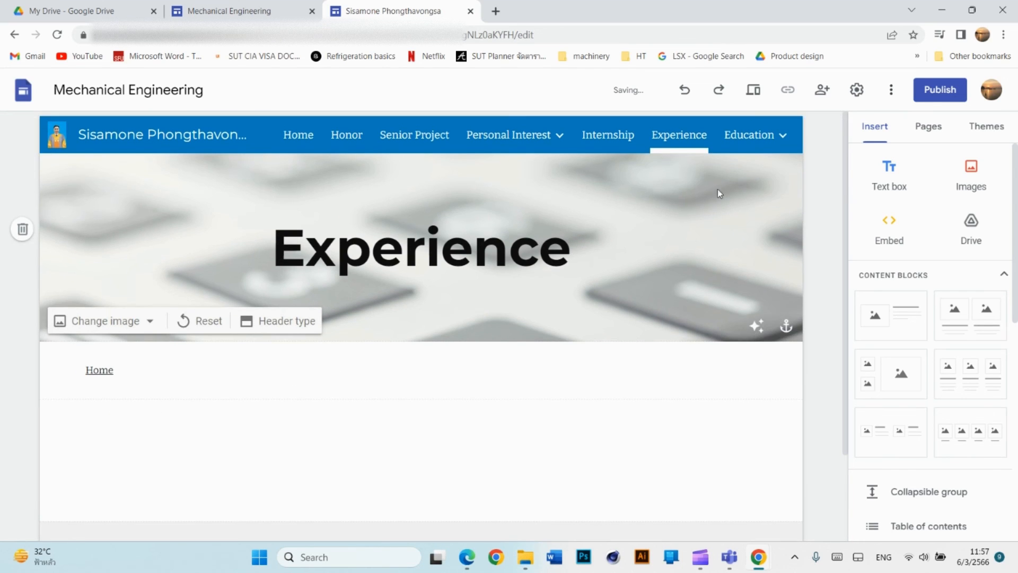
Open the Education page and add a Home-linked text box below its banner.
left_click(749, 135)
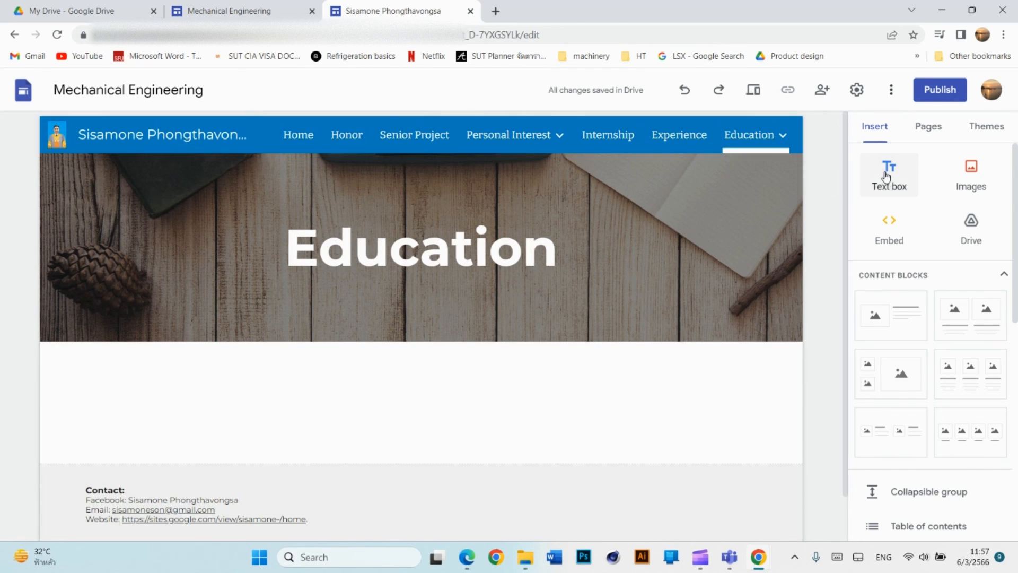
left_click(889, 177)
left_click(426, 228)
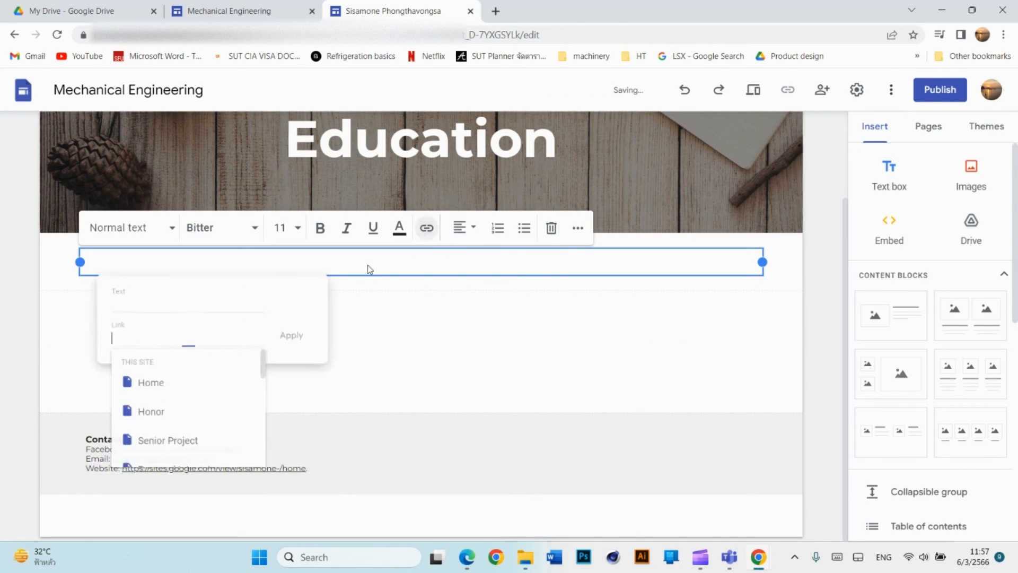
left_click(161, 403)
left_click(300, 337)
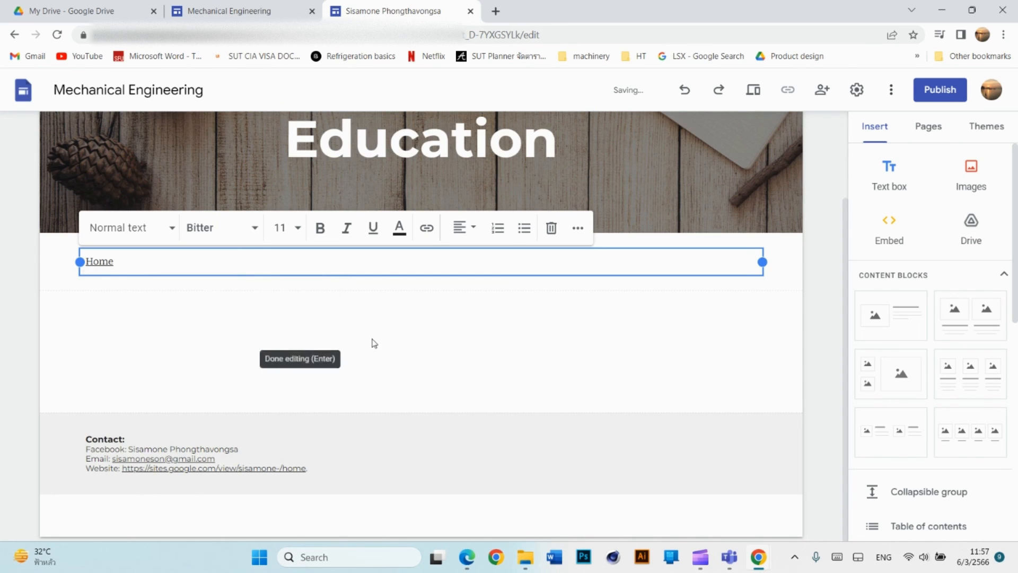
left_click(374, 344)
scroll(459, 377, "up", 3)
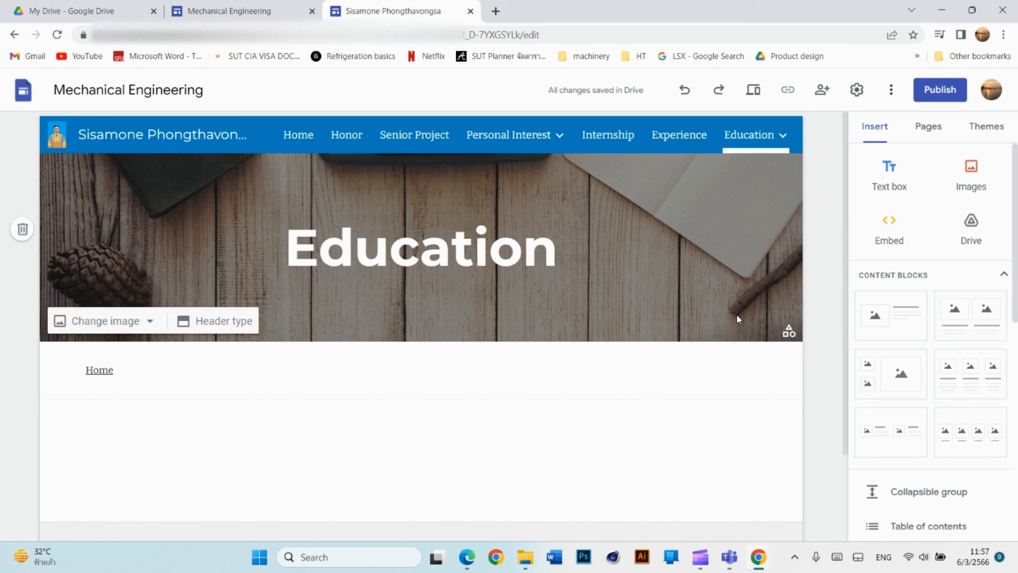
scroll(891, 377, "down", 6)
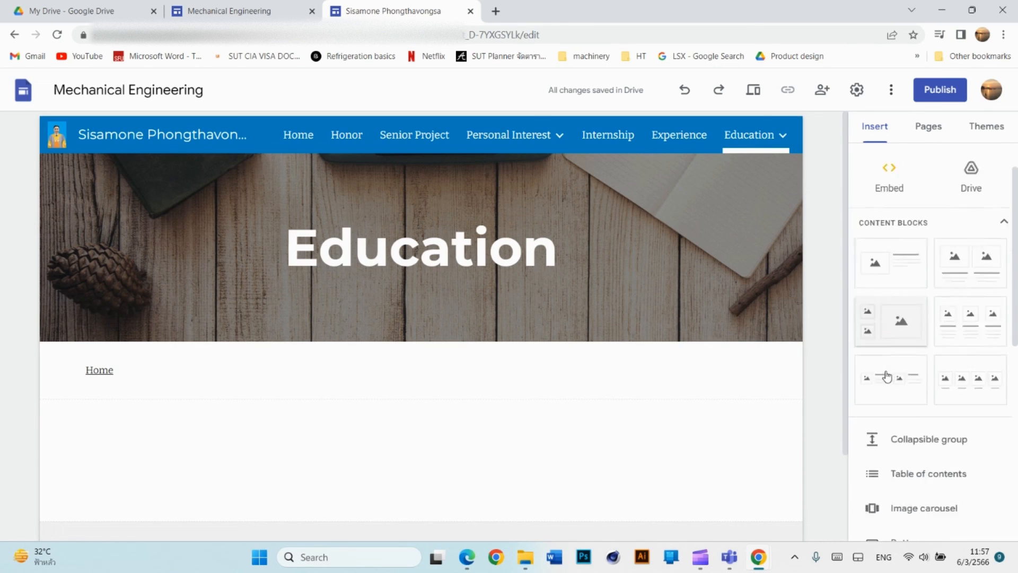
scroll(913, 401, "up", 6)
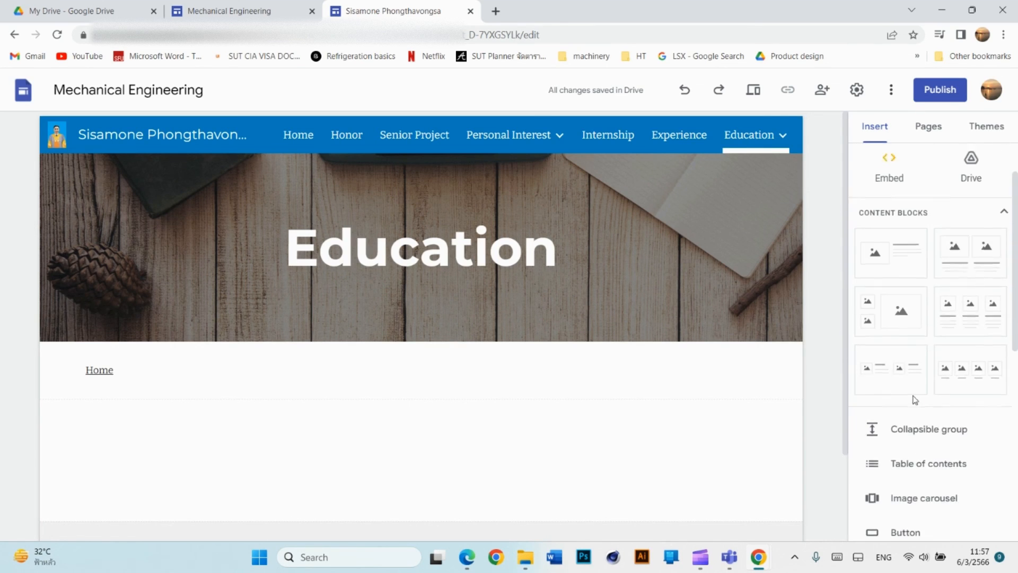